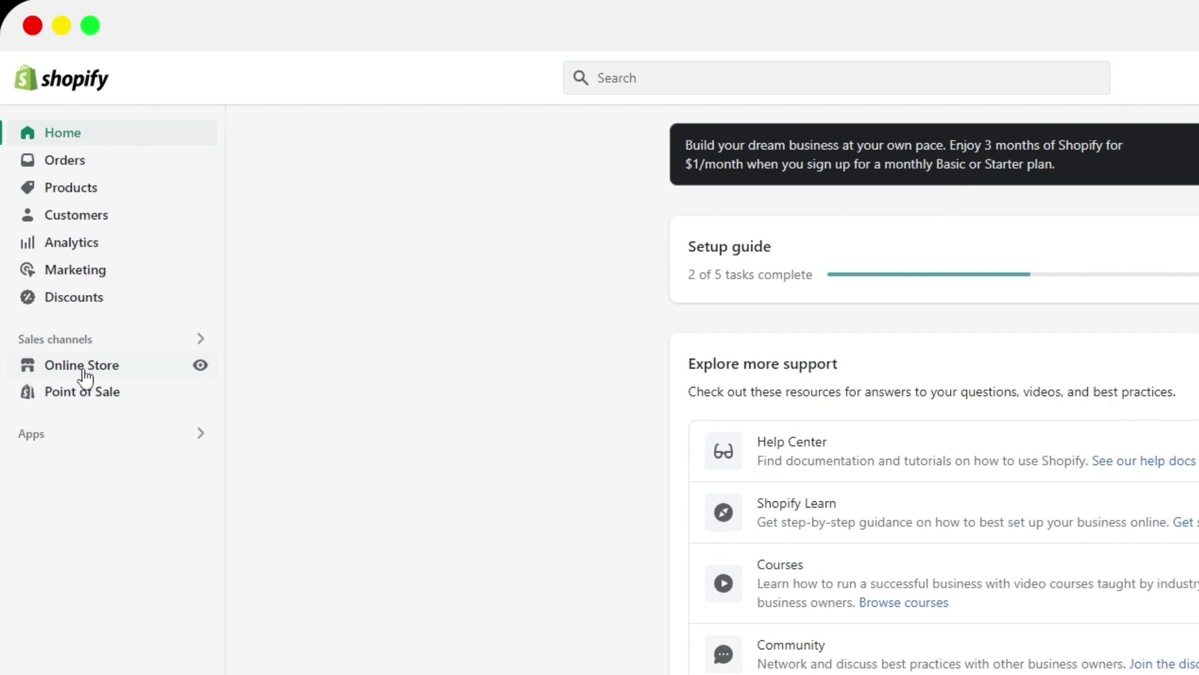
Open the online store's themes and go through the Theme Store to the full list of themes.
click(76, 370)
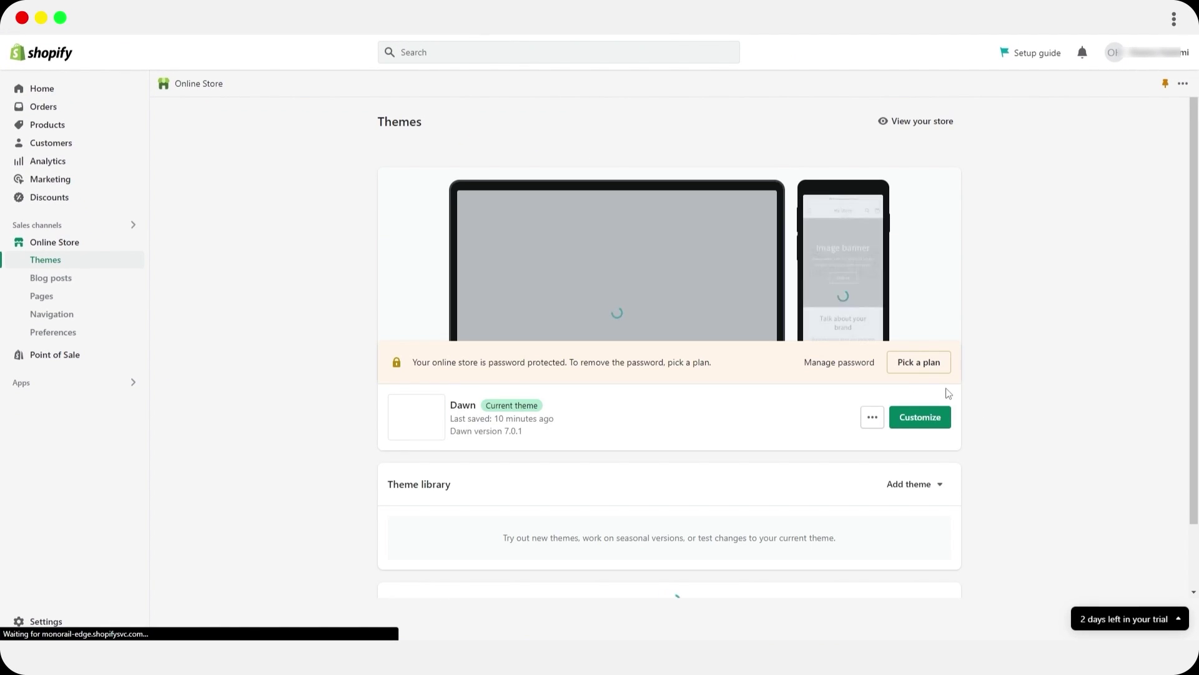
scroll(948, 394, down, 1)
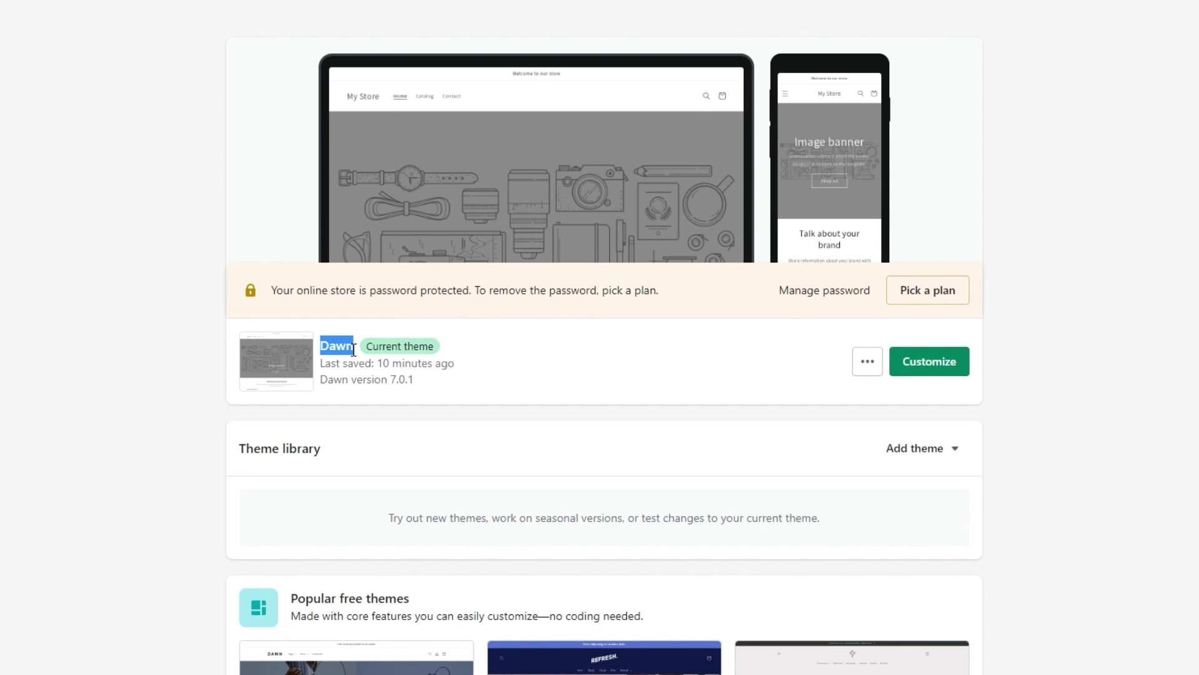
click(603, 354)
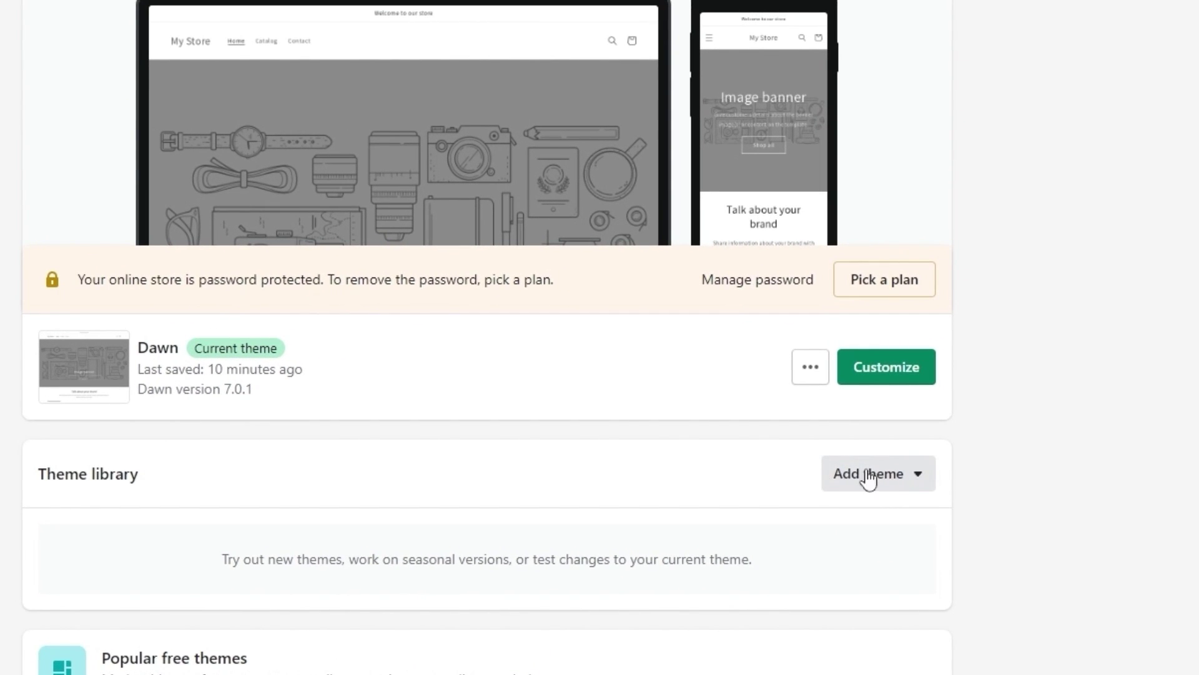
click(900, 481)
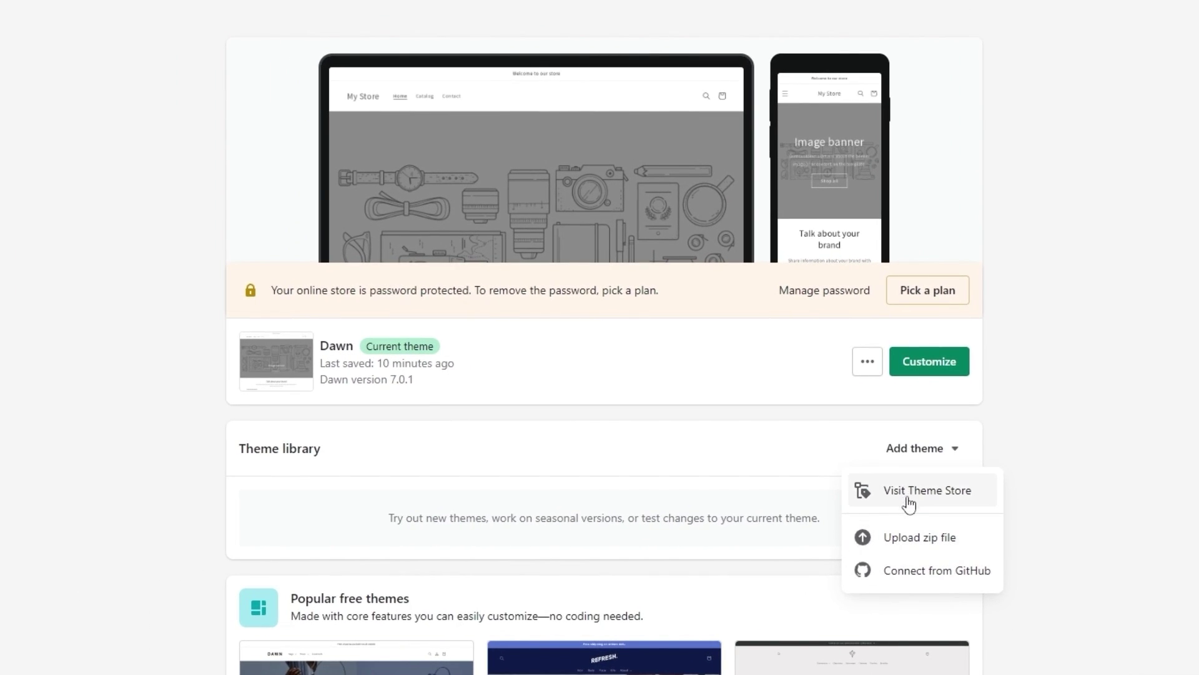
click(909, 504)
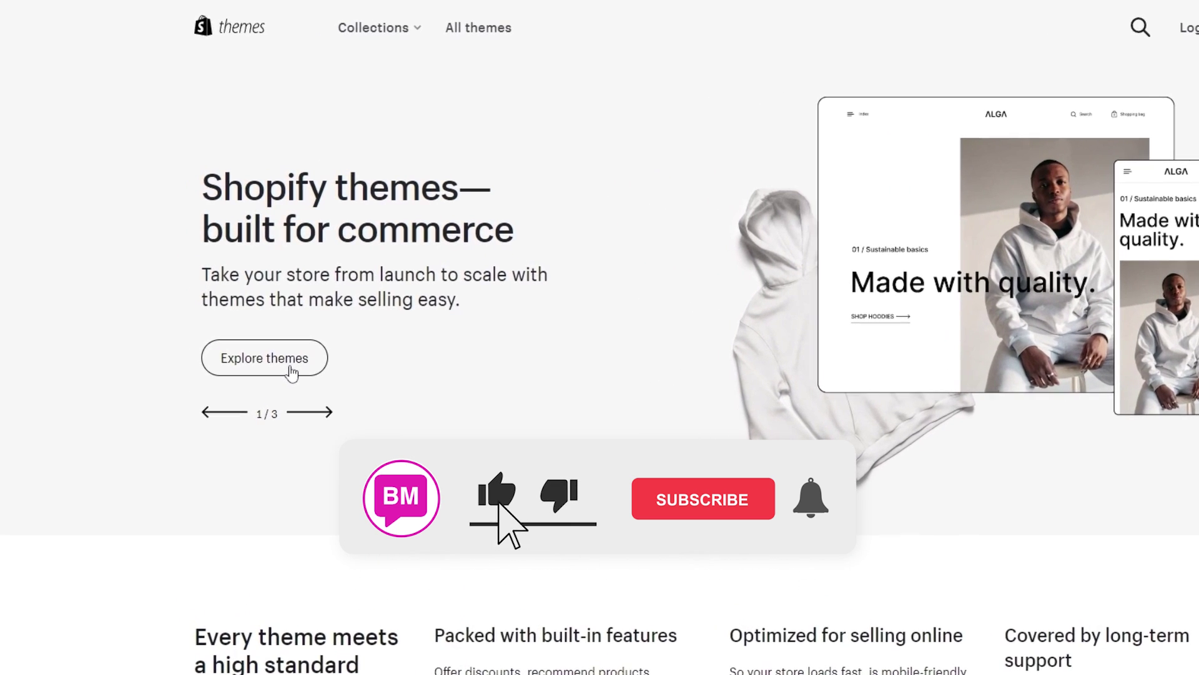
click(293, 373)
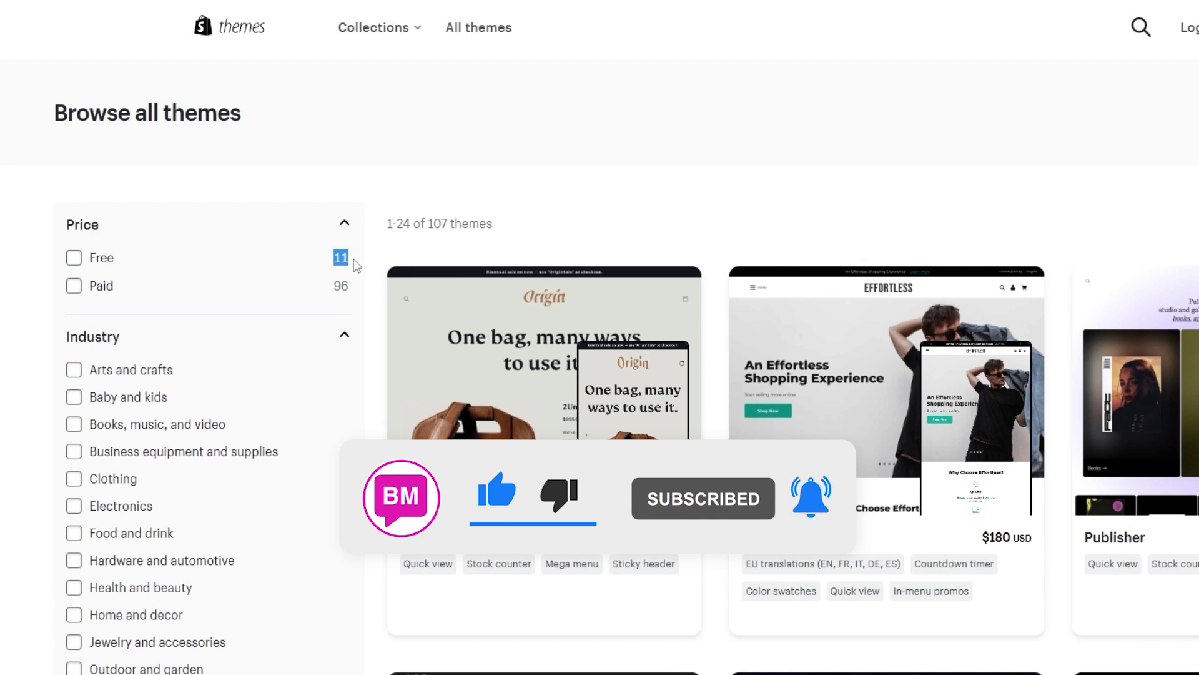
Find the free Origin theme in the list and add it to the store's theme library as a trial.
double_click(341, 286)
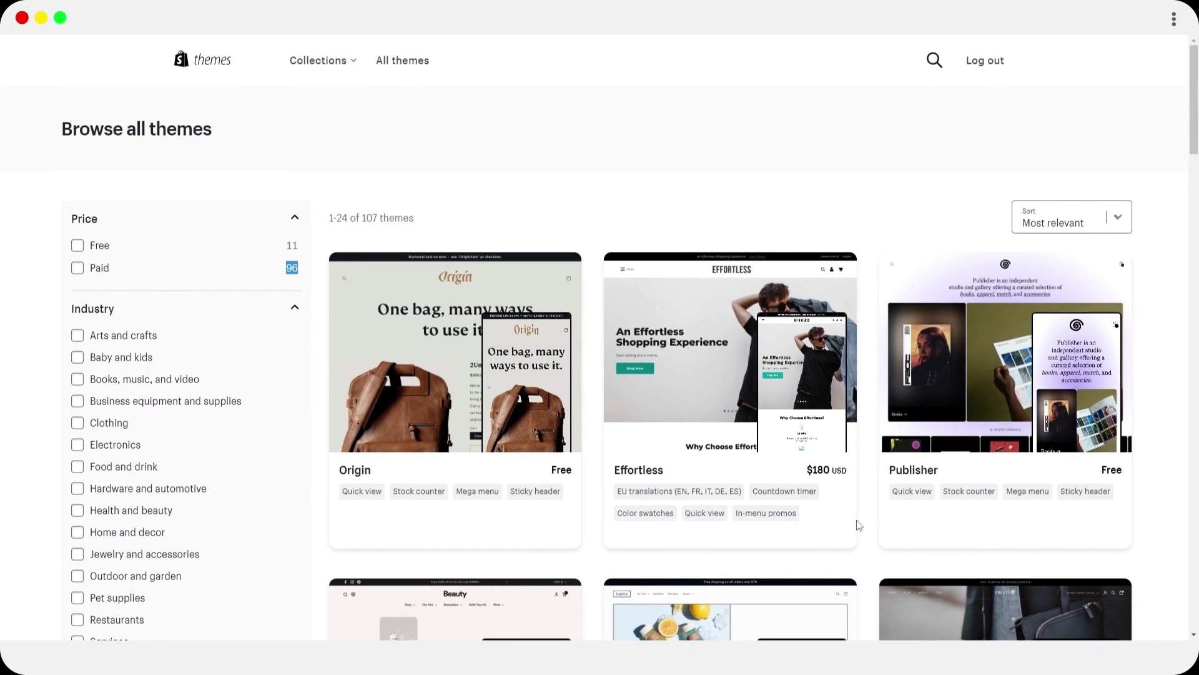
scroll(579, 570, down, 2)
click(534, 268)
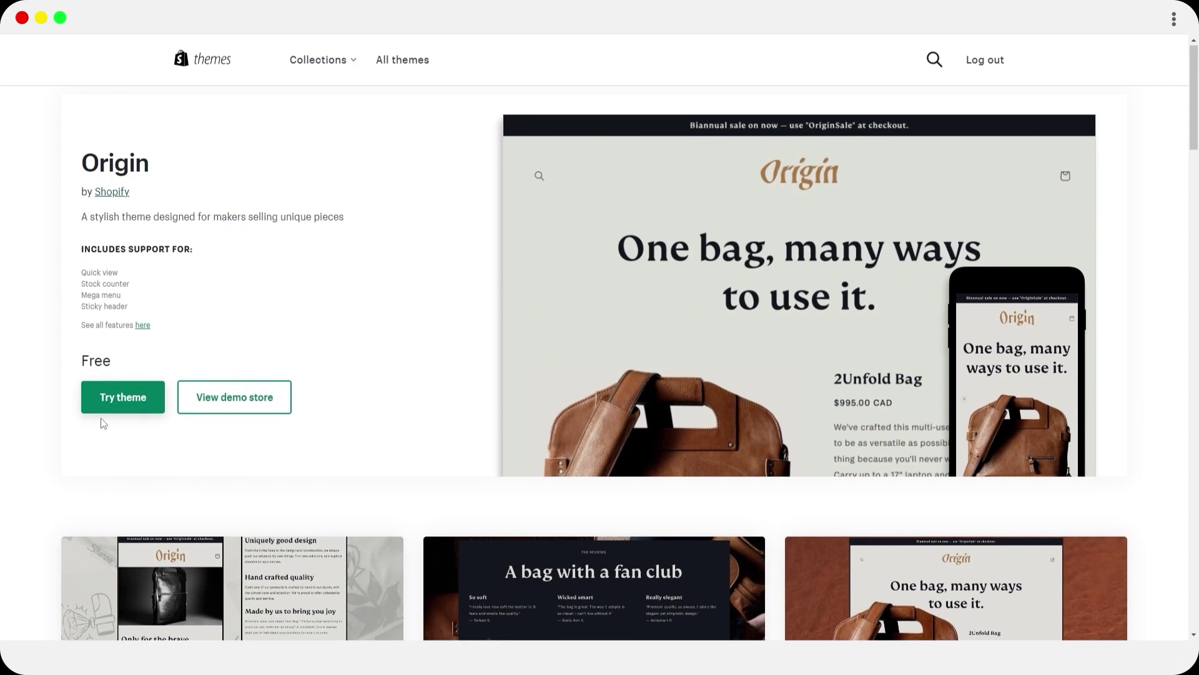
click(124, 411)
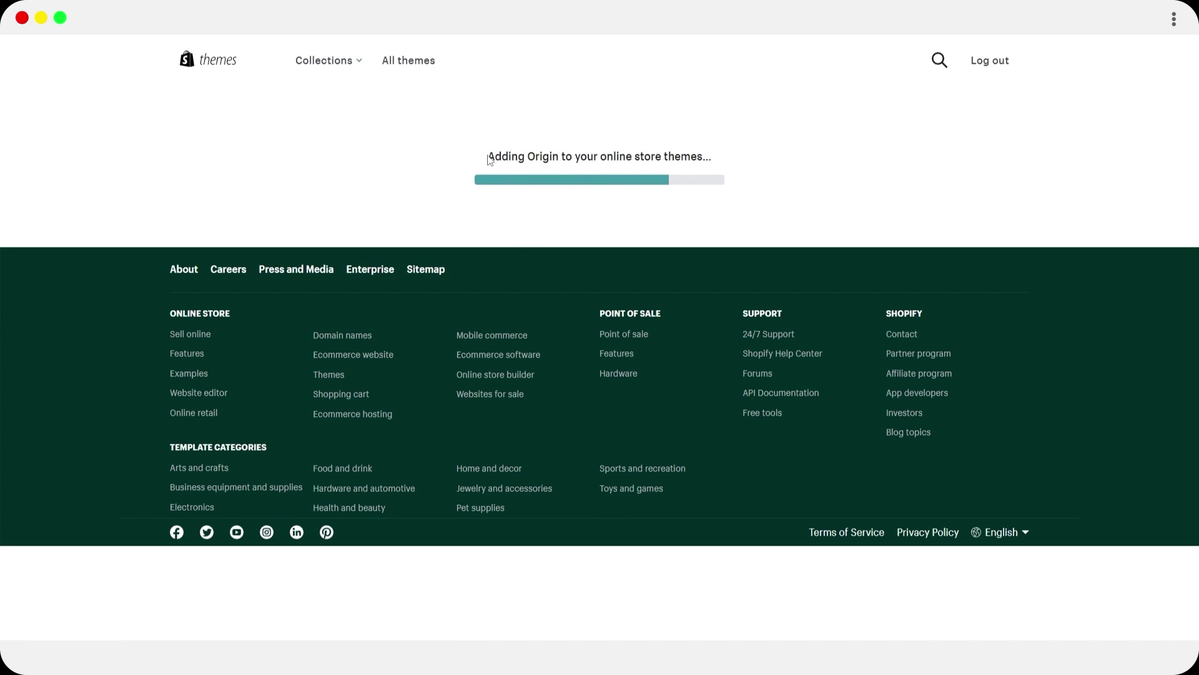
drag(490, 159, 720, 161)
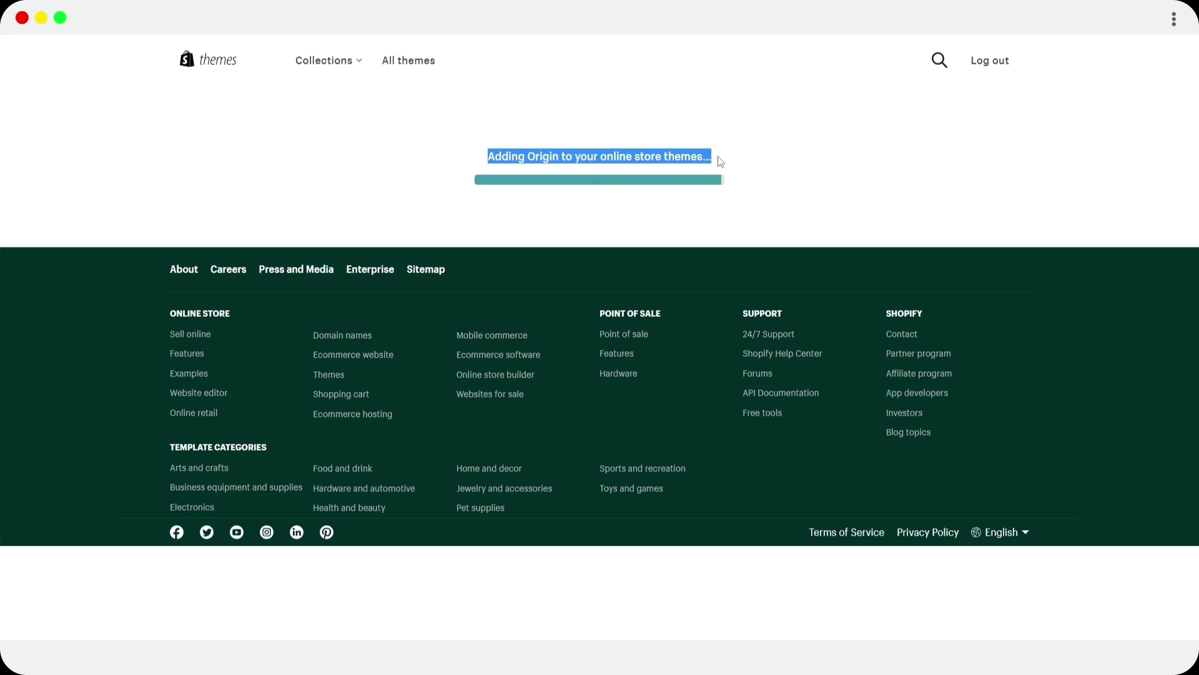
click(611, 212)
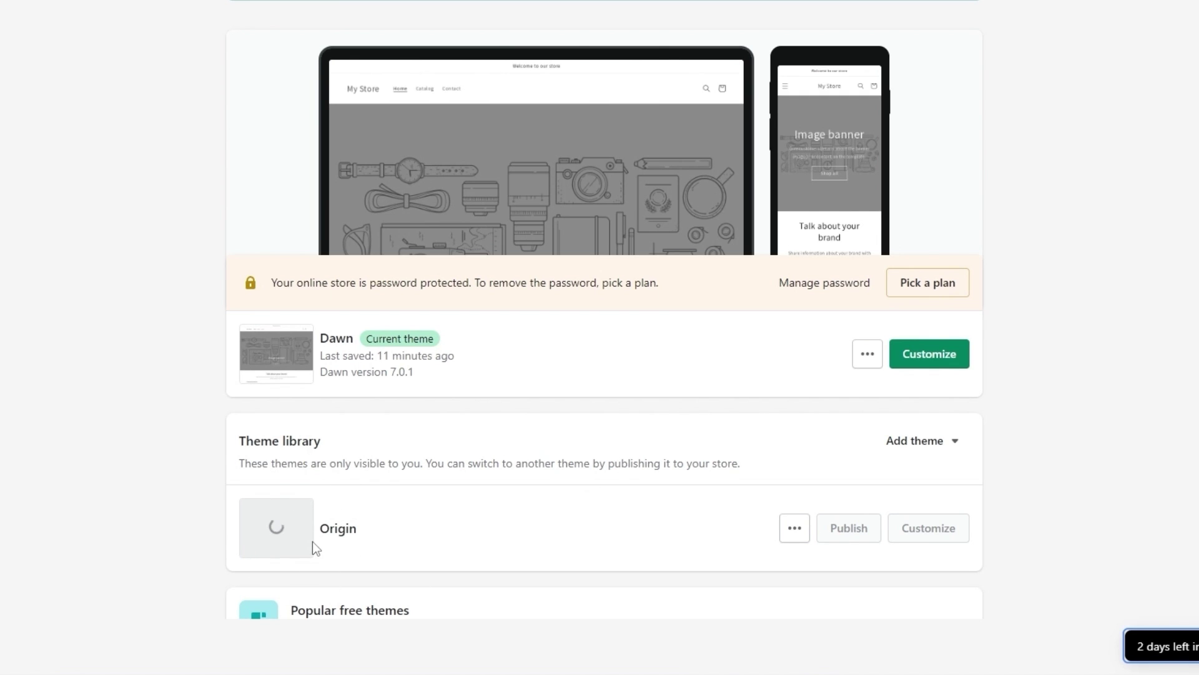
Open the current Dawn theme for customization.
drag(324, 344, 345, 343)
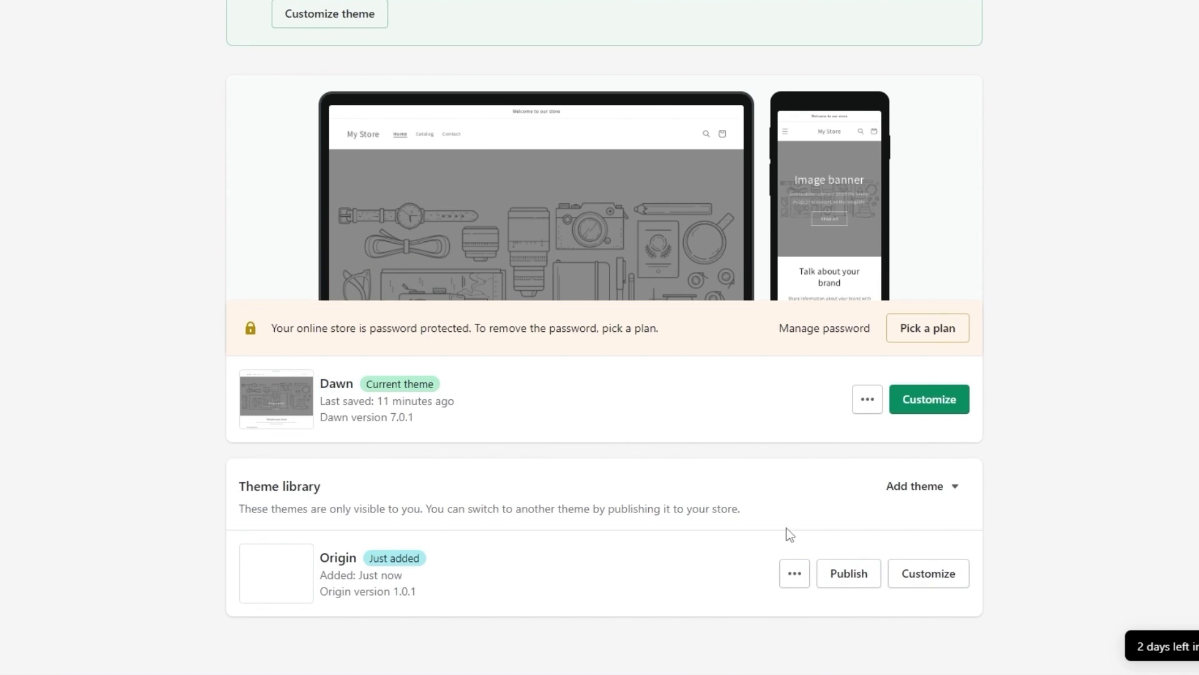
click(796, 573)
click(725, 531)
click(701, 334)
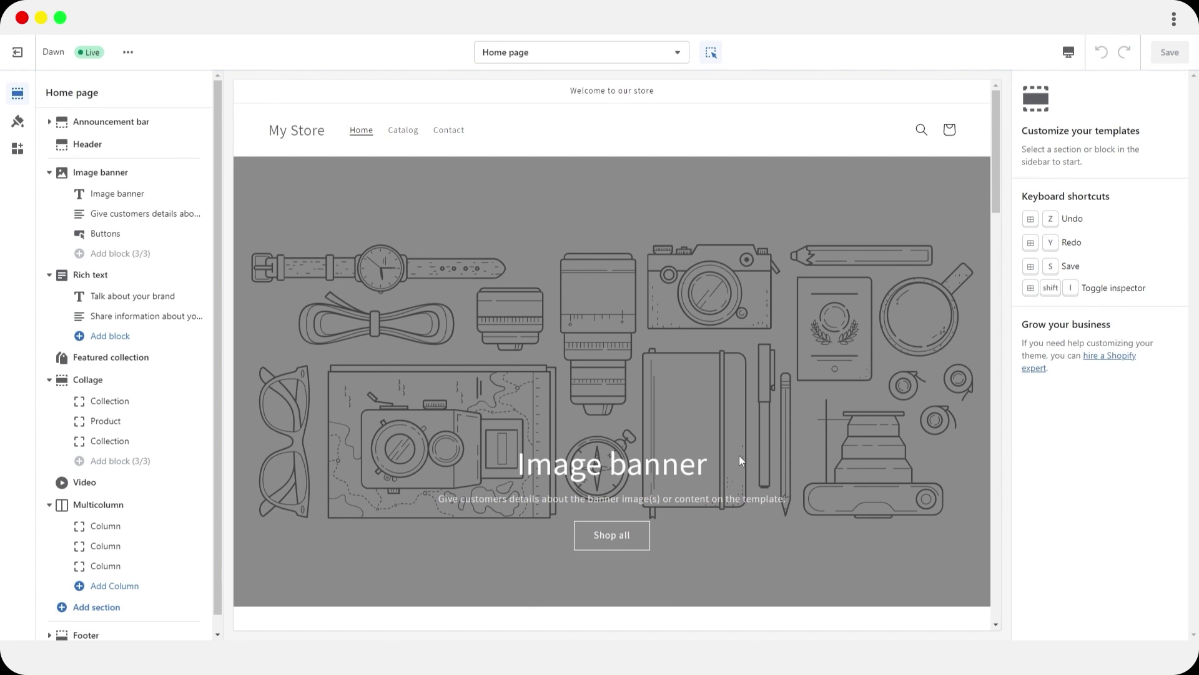
Review the home page layout and delete its Multicolumn section.
scroll(775, 295, down, 12)
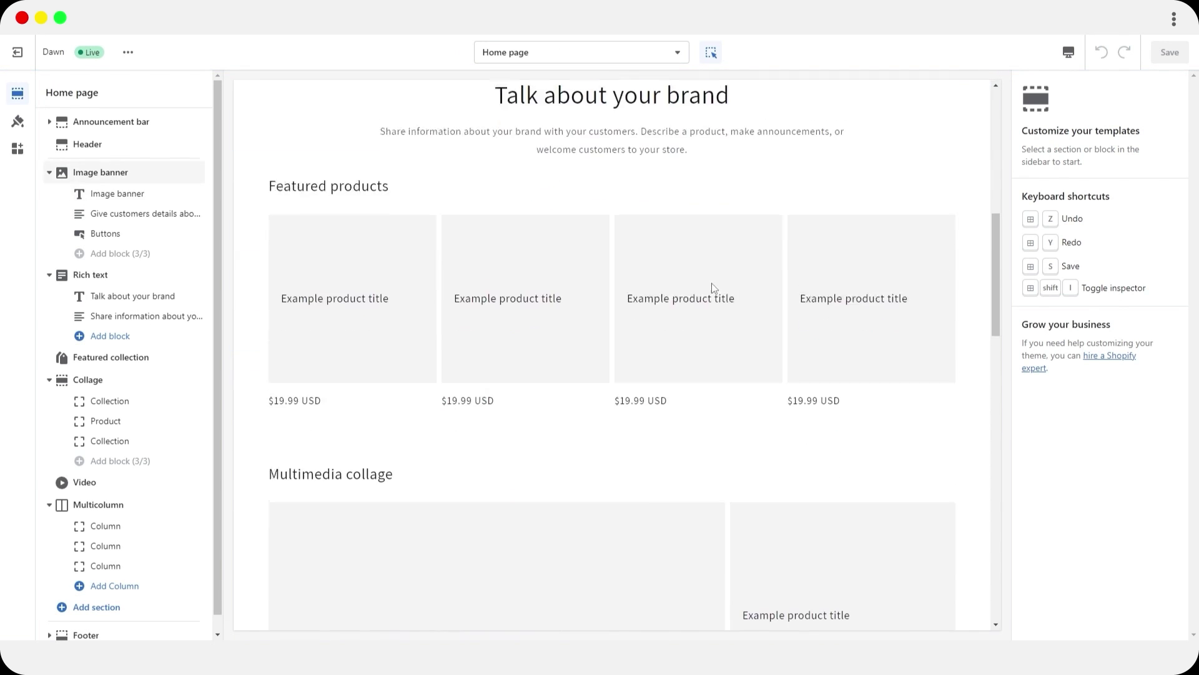
scroll(740, 377, down, 4)
scroll(730, 388, up, 15)
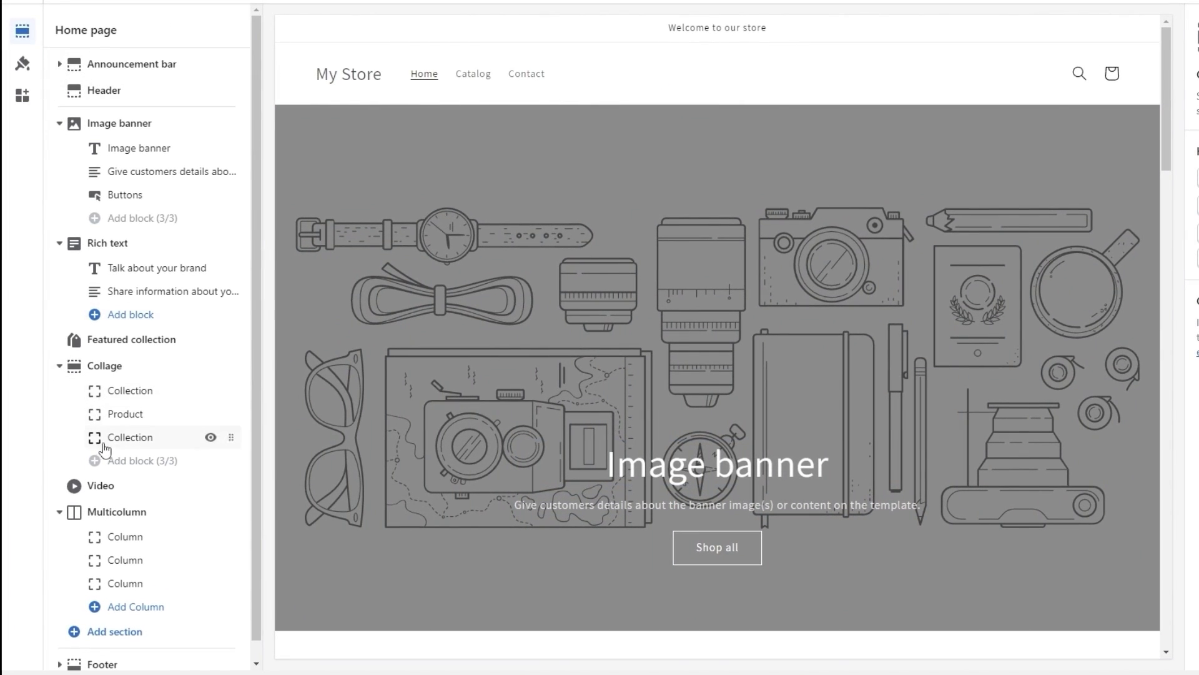
scroll(112, 525, down, 1)
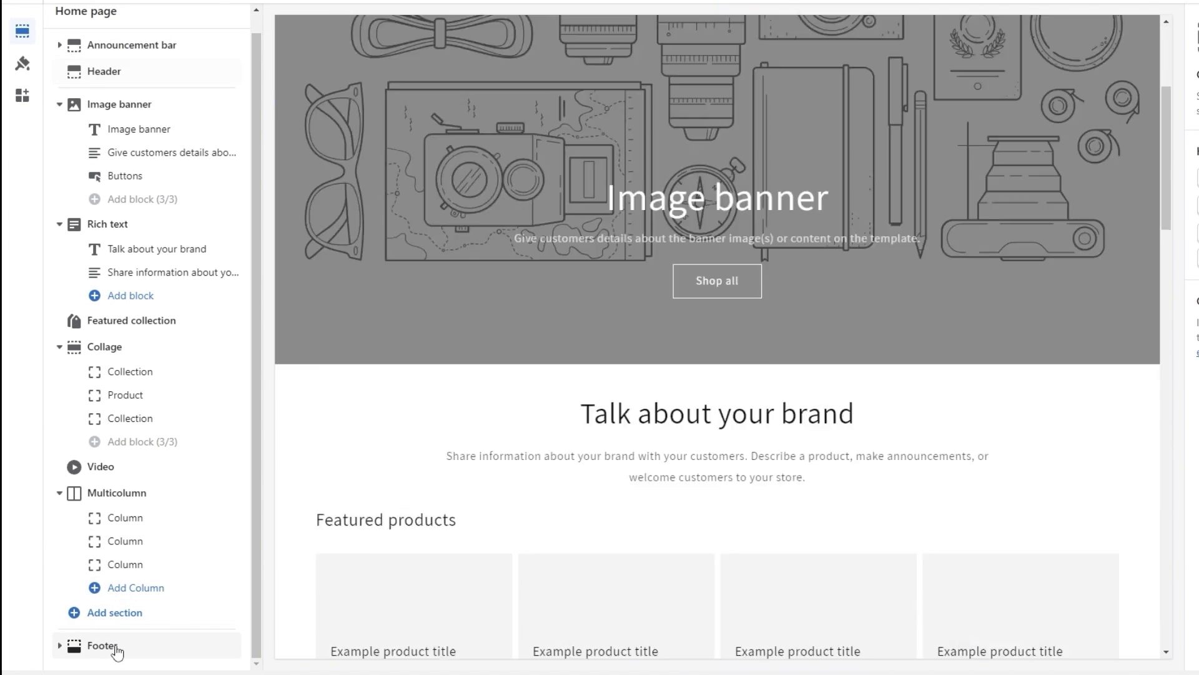
scroll(144, 588, up, 1)
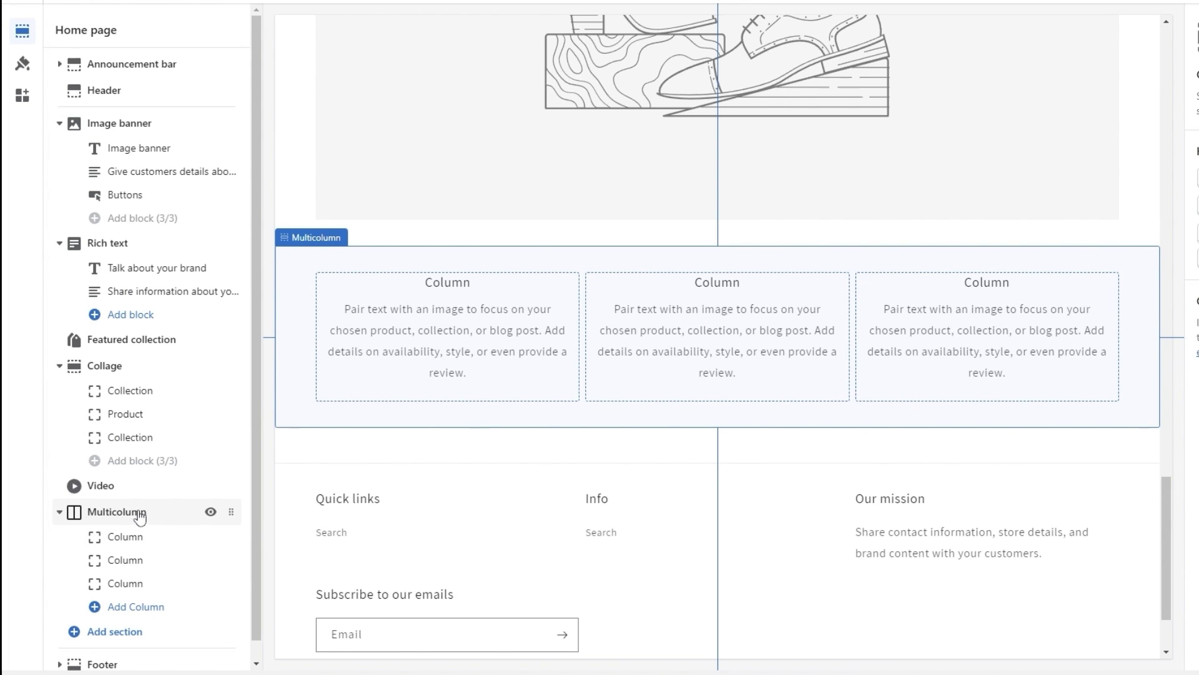
click(769, 274)
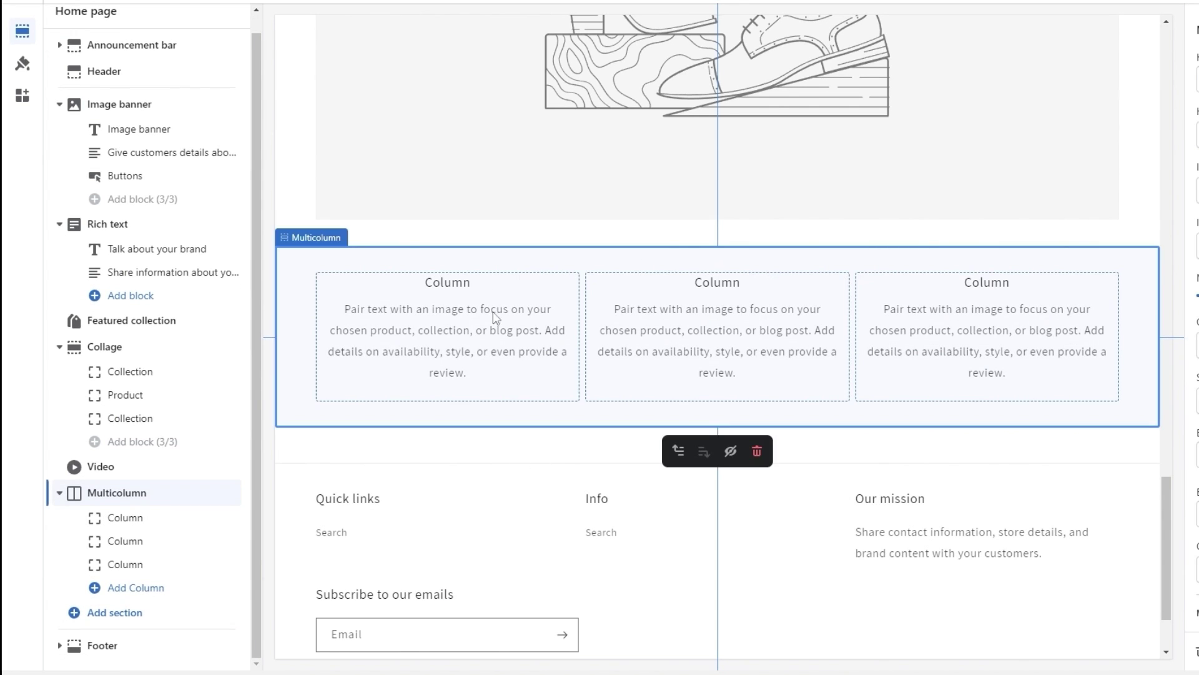
click(757, 451)
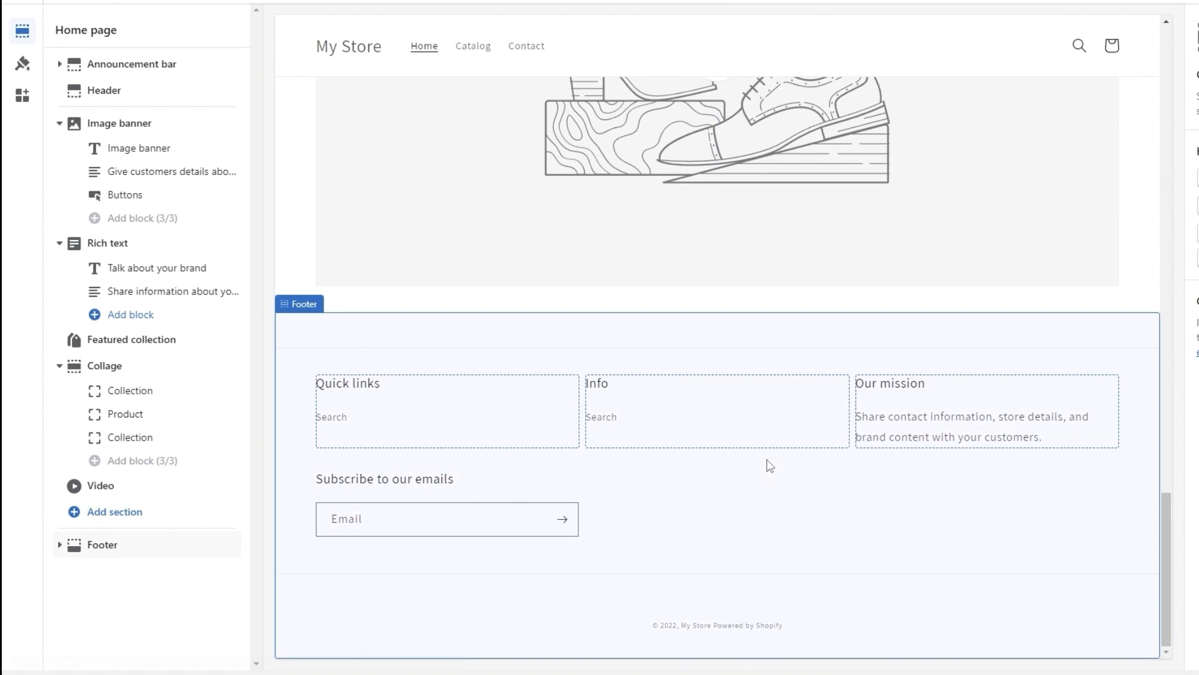
Delete the Collage and Video sections from the home page.
scroll(769, 465, up, 10)
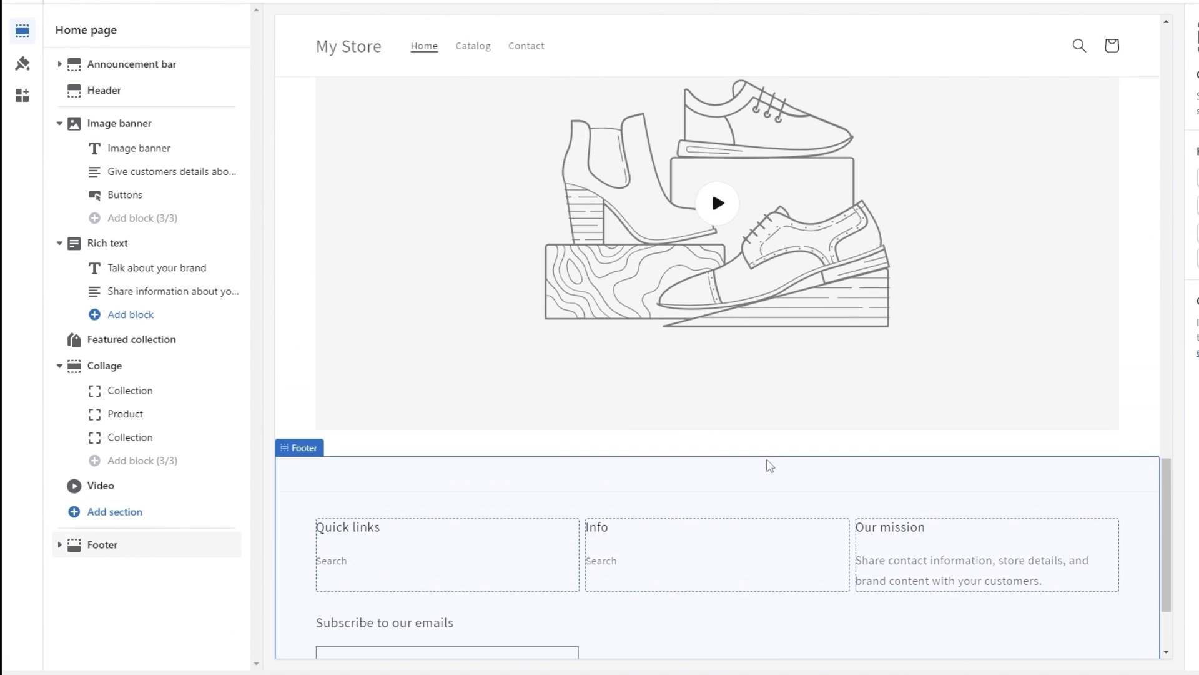
scroll(769, 466, up, 7)
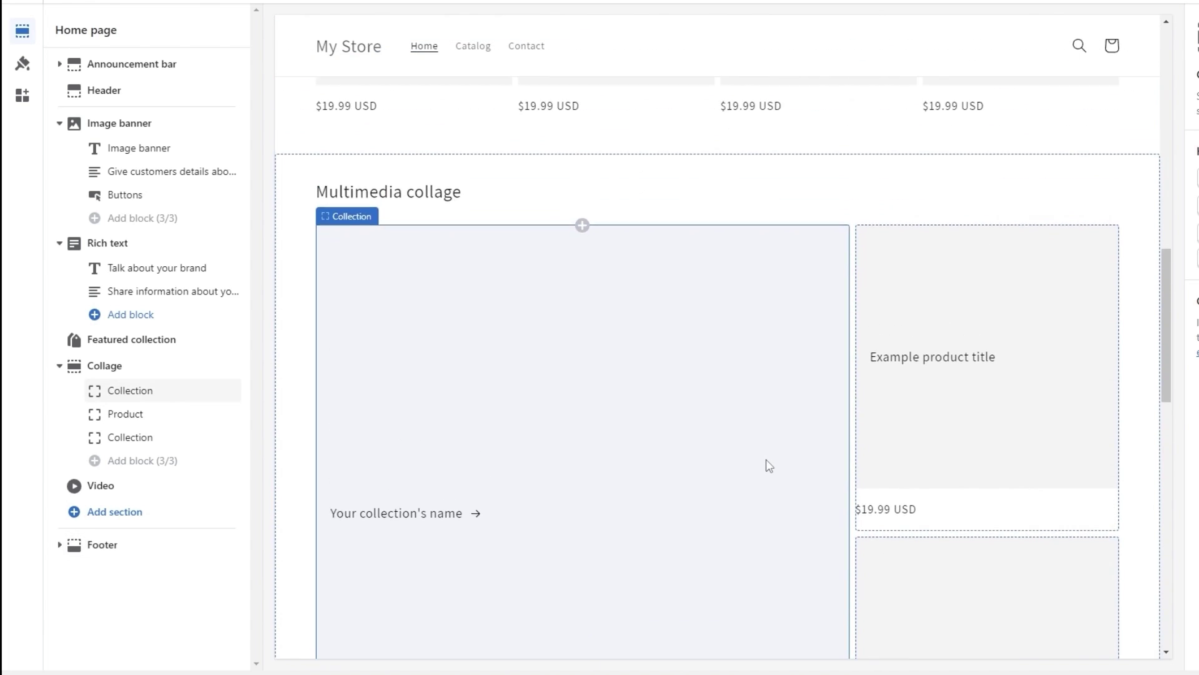
scroll(546, 354, down, 2)
click(771, 331)
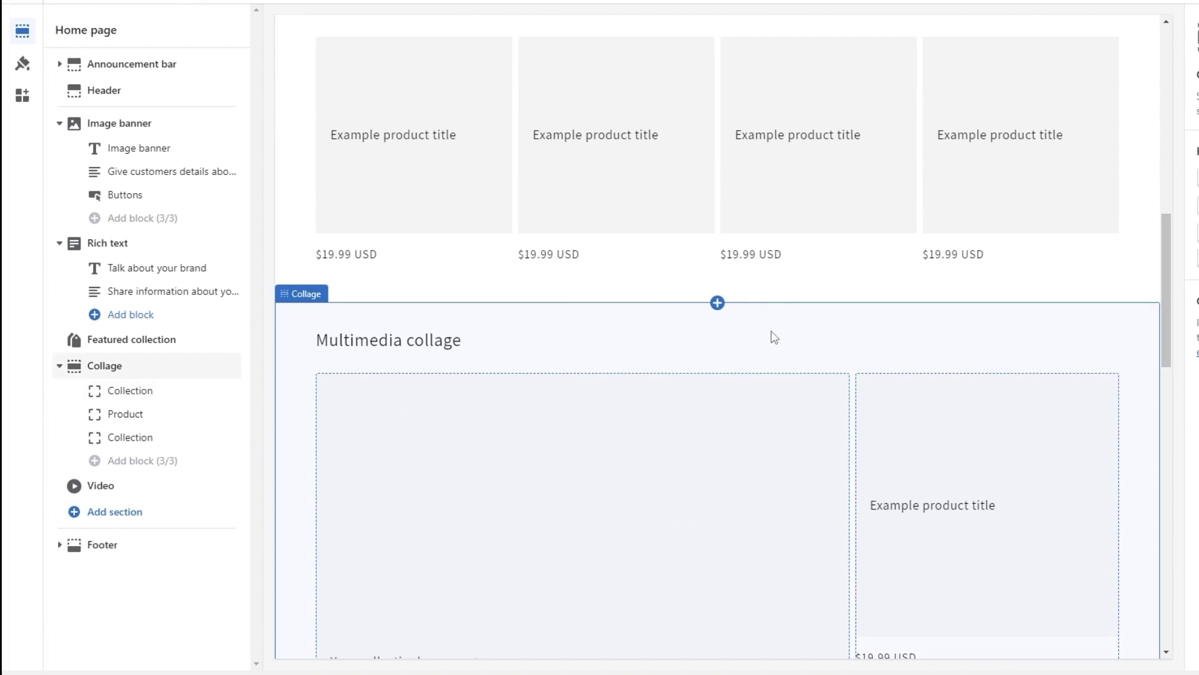
click(757, 645)
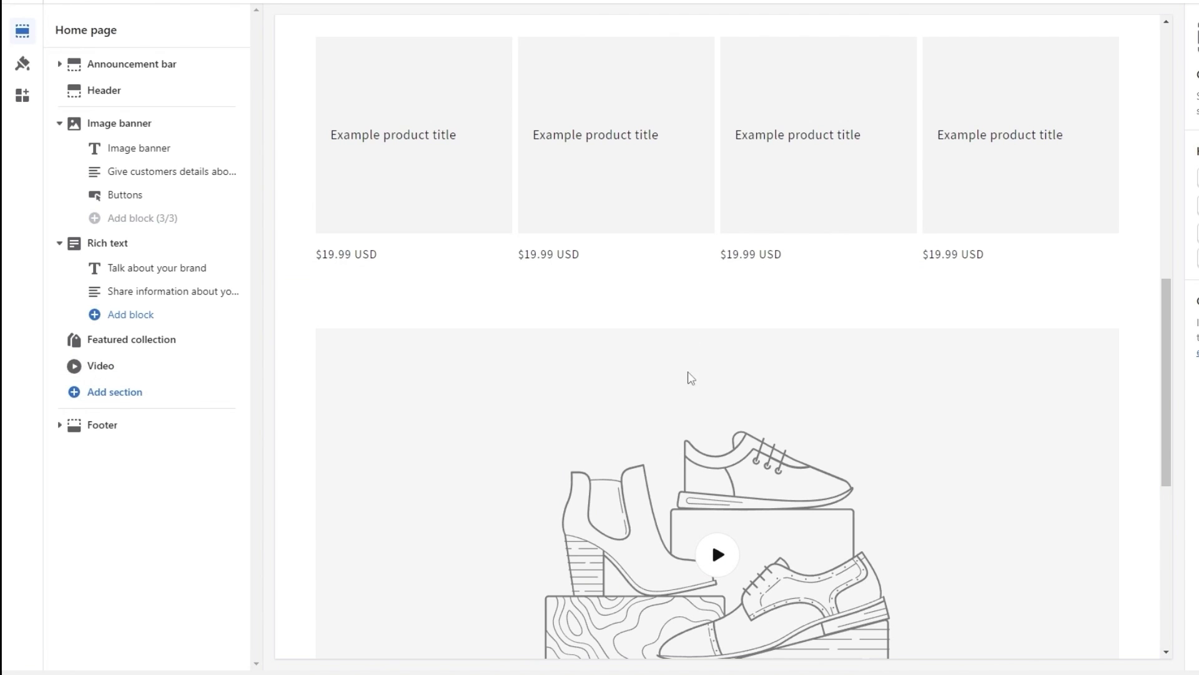
click(687, 393)
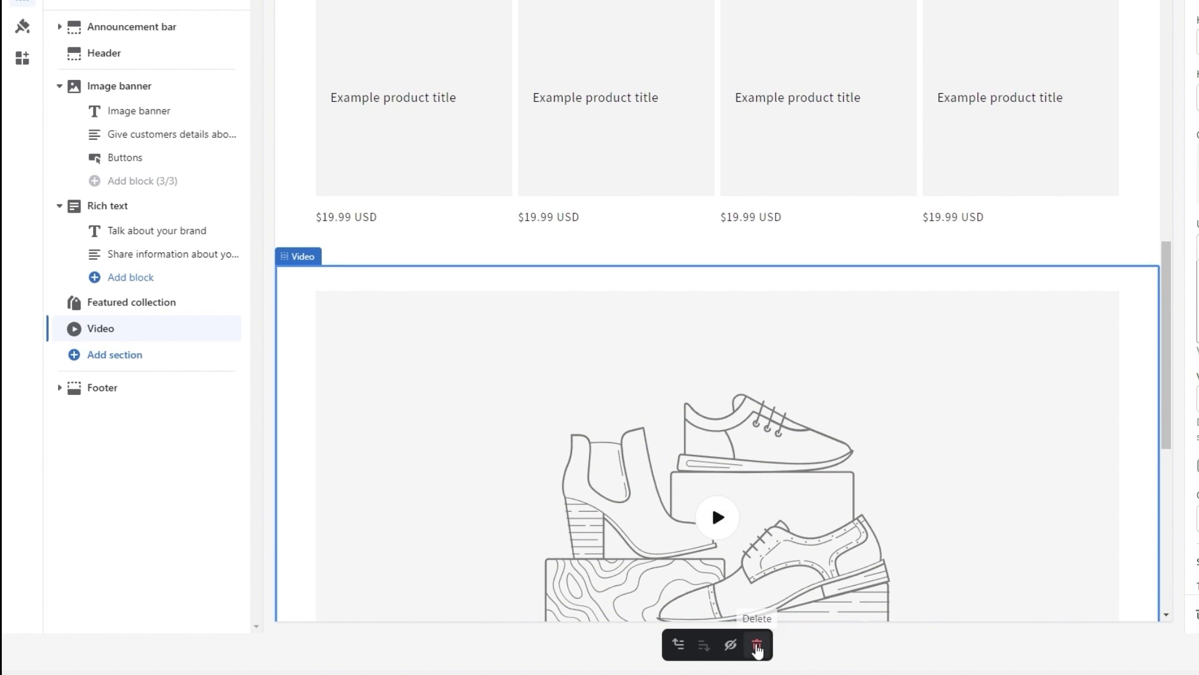
click(757, 645)
Add a Collection list section to the home page and move it above the Featured collection section.
scroll(500, 431, up, 15)
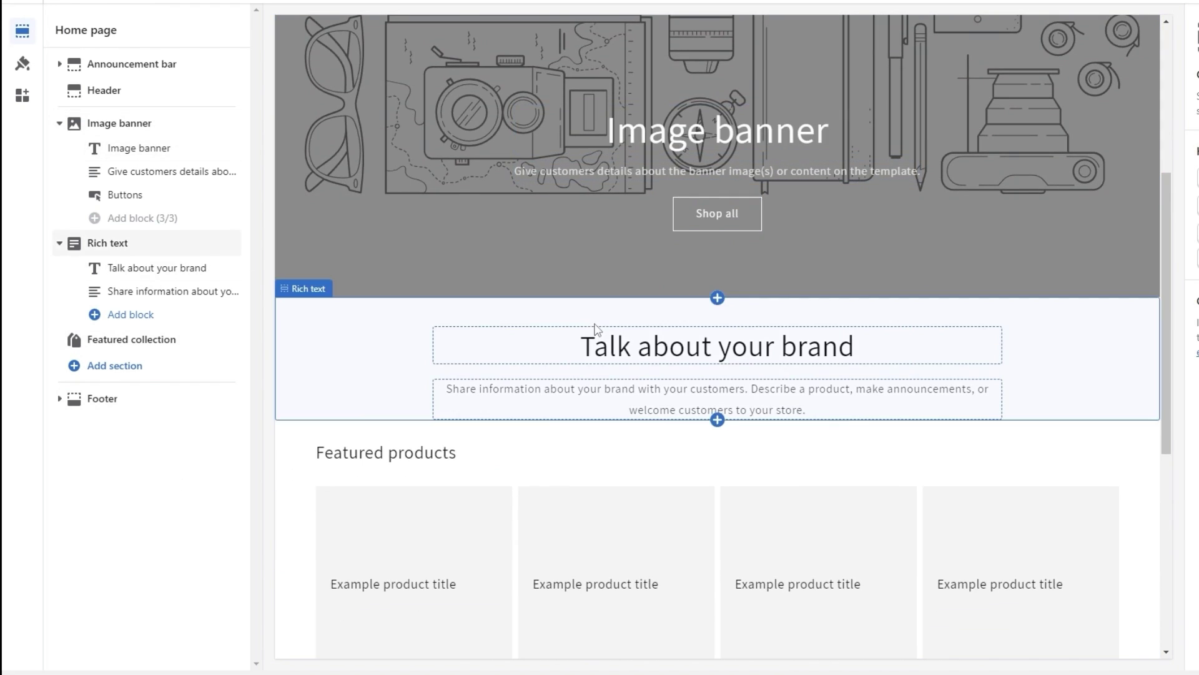
click(93, 369)
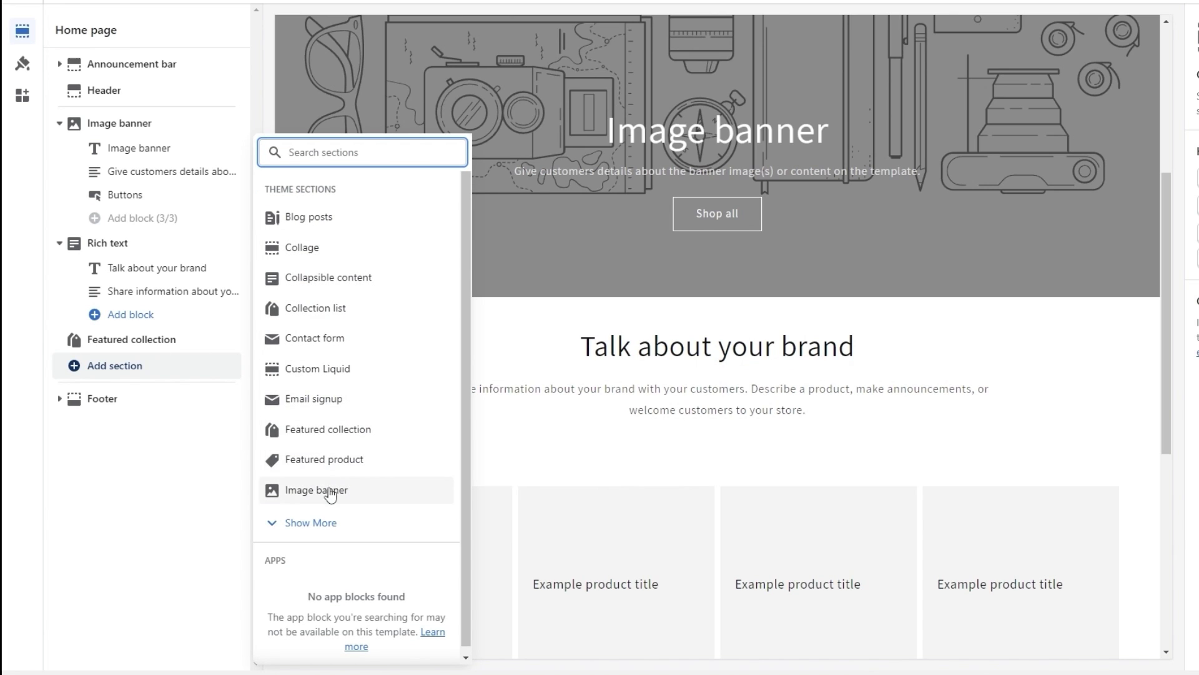
click(316, 308)
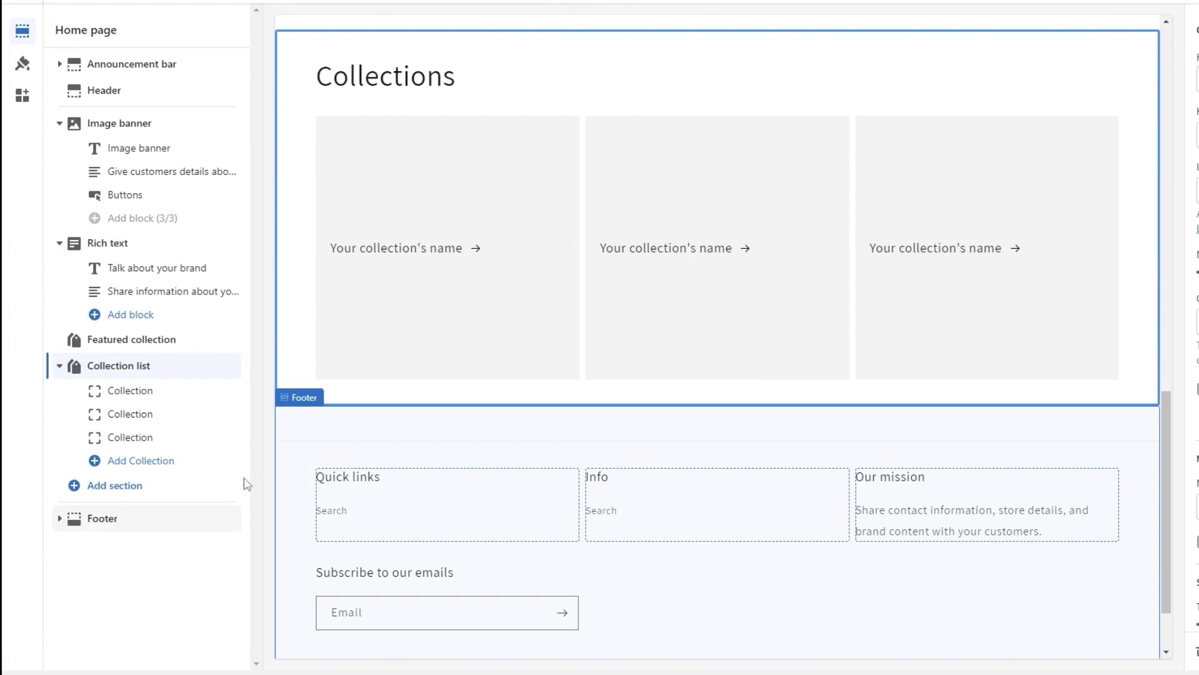
drag(236, 358, 256, 248)
Review the home page preview from the Collection list down to the footer, ending back at the image banner.
scroll(575, 294, down, 10)
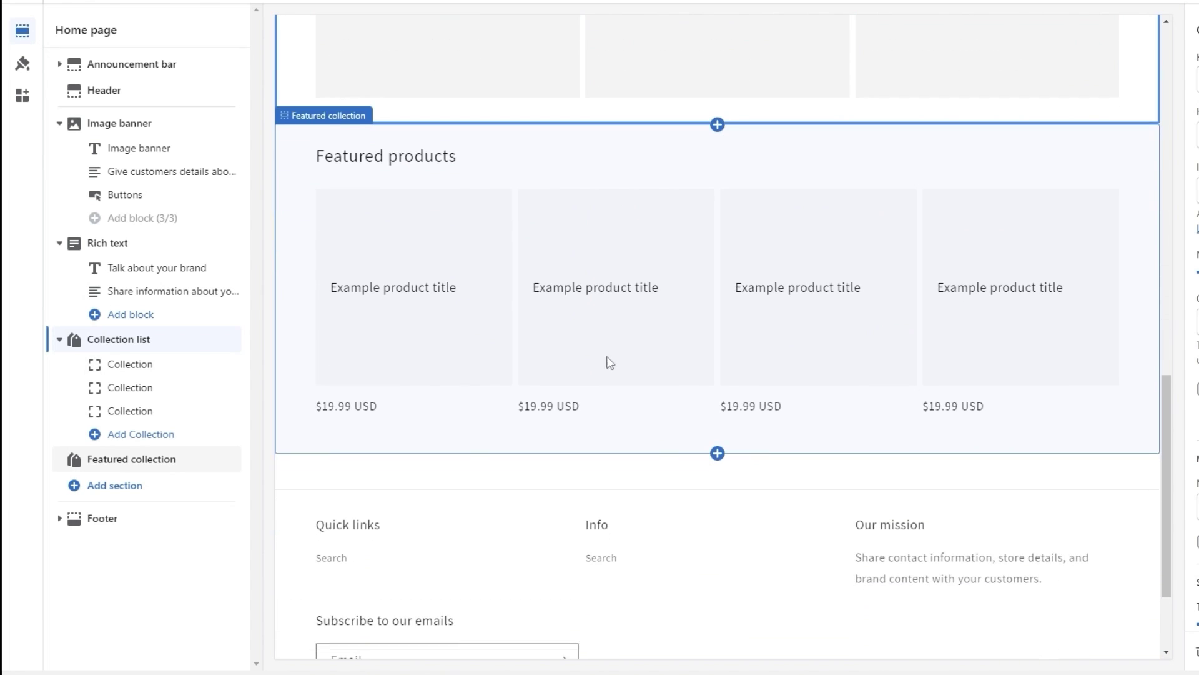
scroll(729, 316, down, 3)
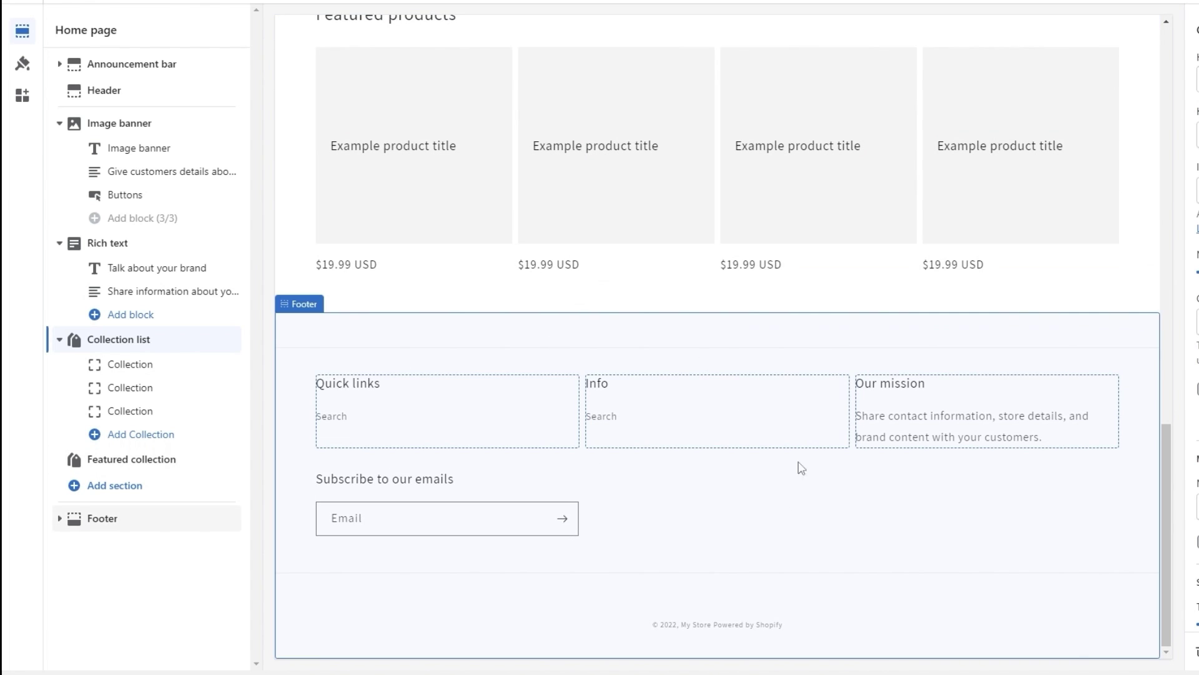
scroll(706, 532, up, 6)
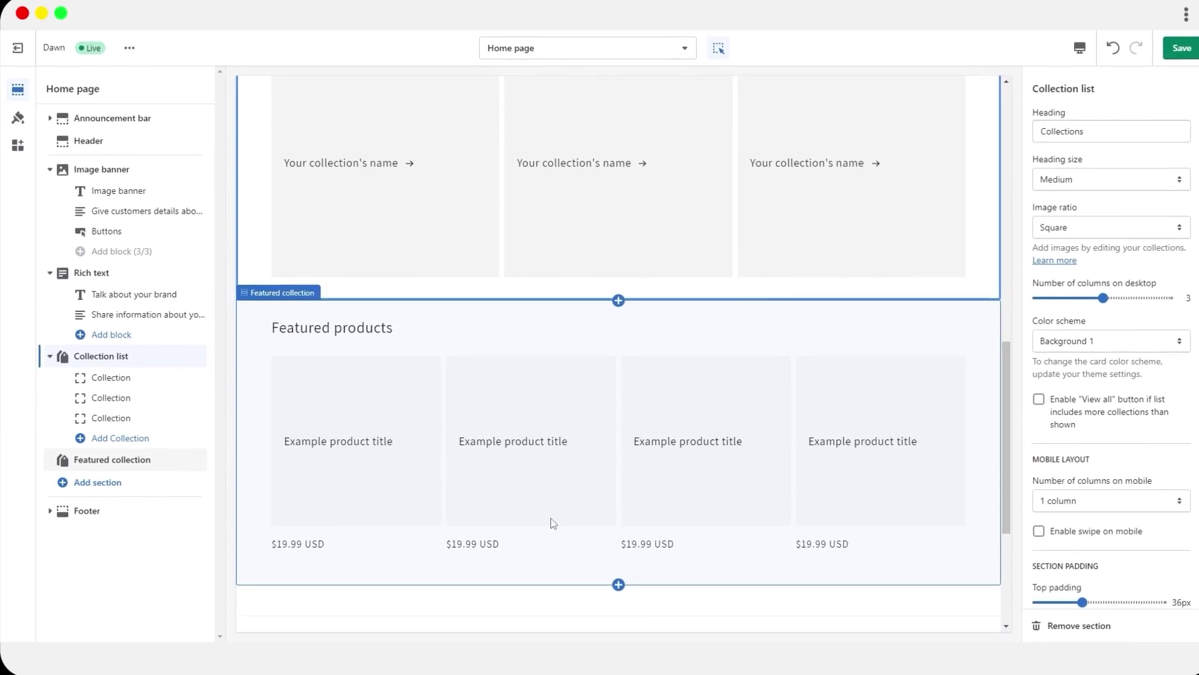
scroll(638, 541, down, 4)
scroll(605, 528, up, 6)
scroll(516, 523, up, 10)
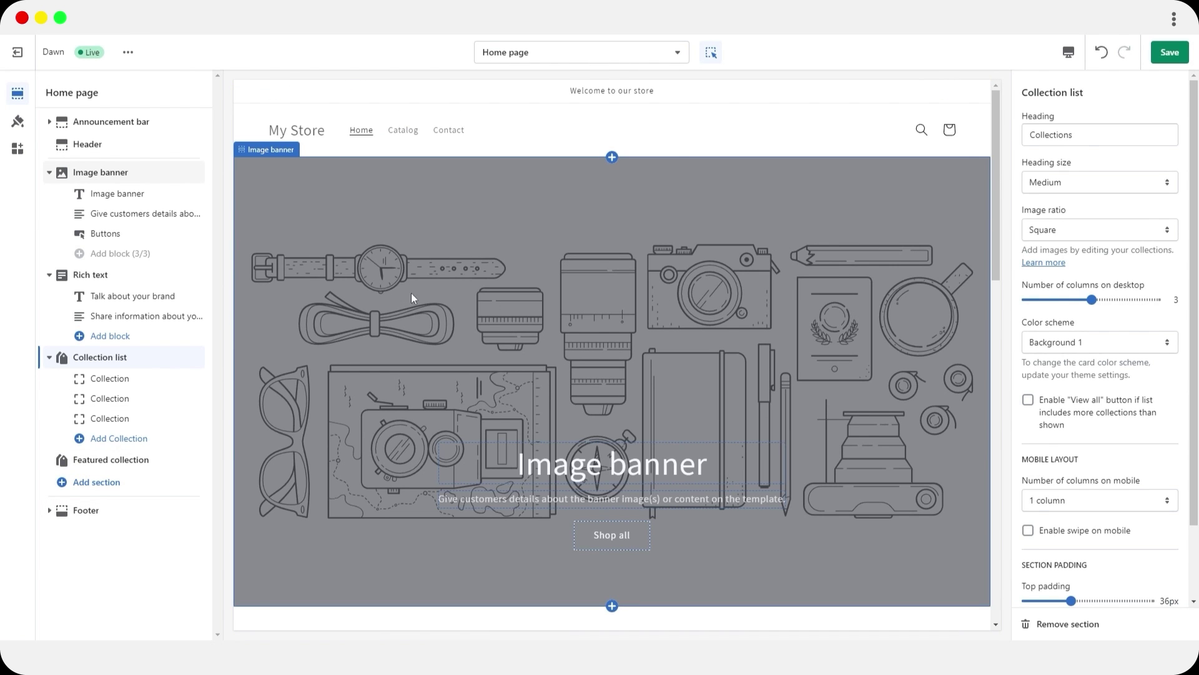
Replace the image banner's first image with the Cool Cloth logo image named black from the image library.
click(483, 294)
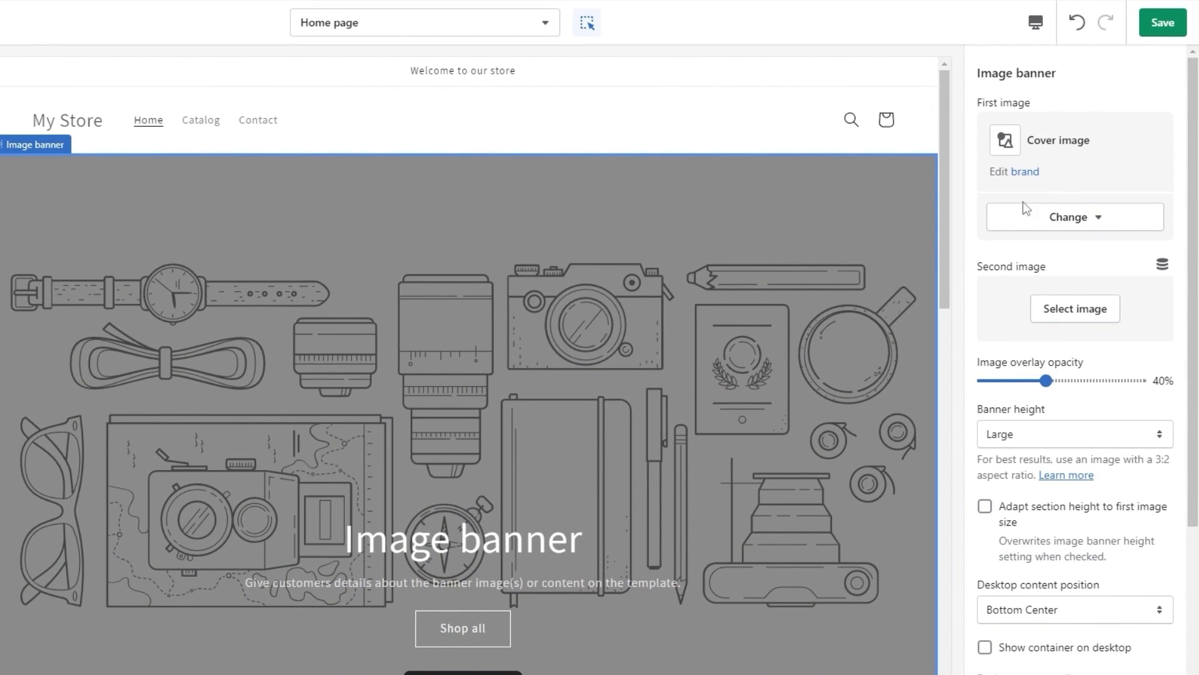
click(1055, 220)
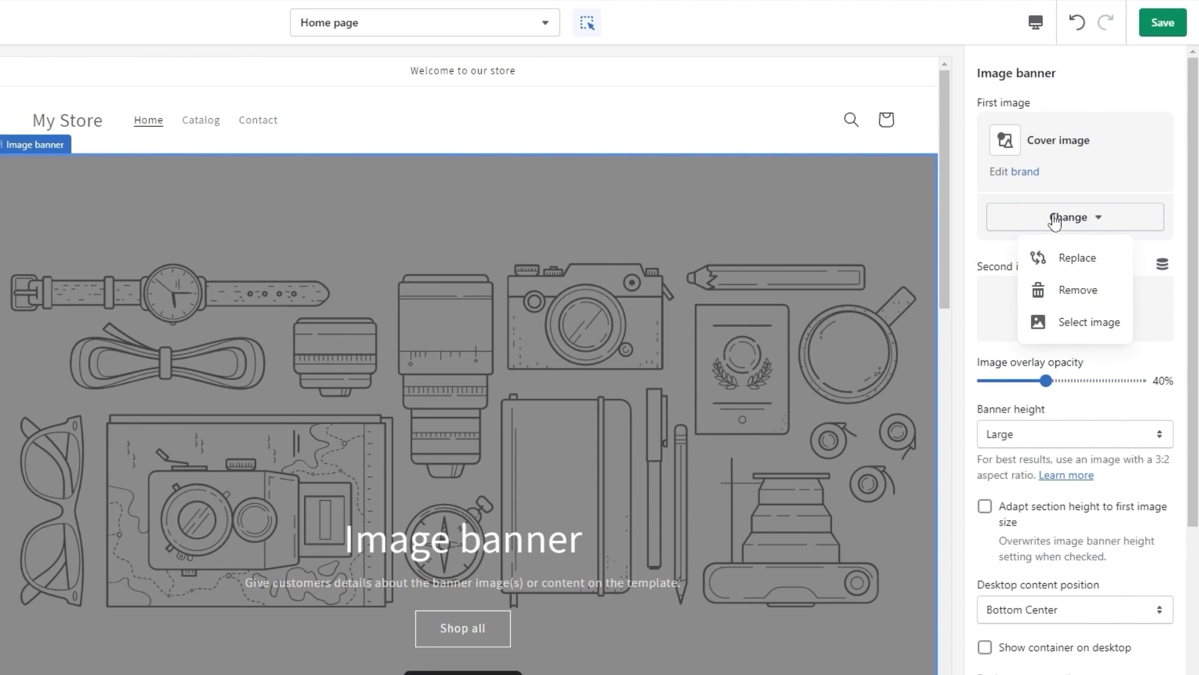
click(1045, 215)
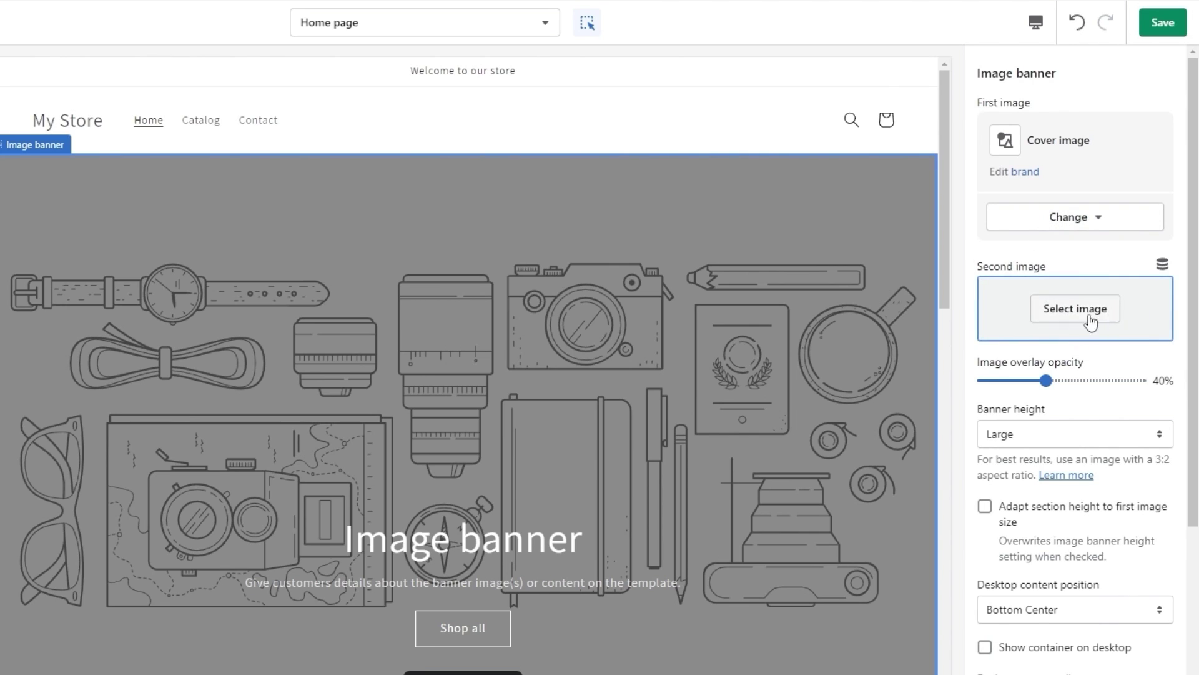
click(1070, 229)
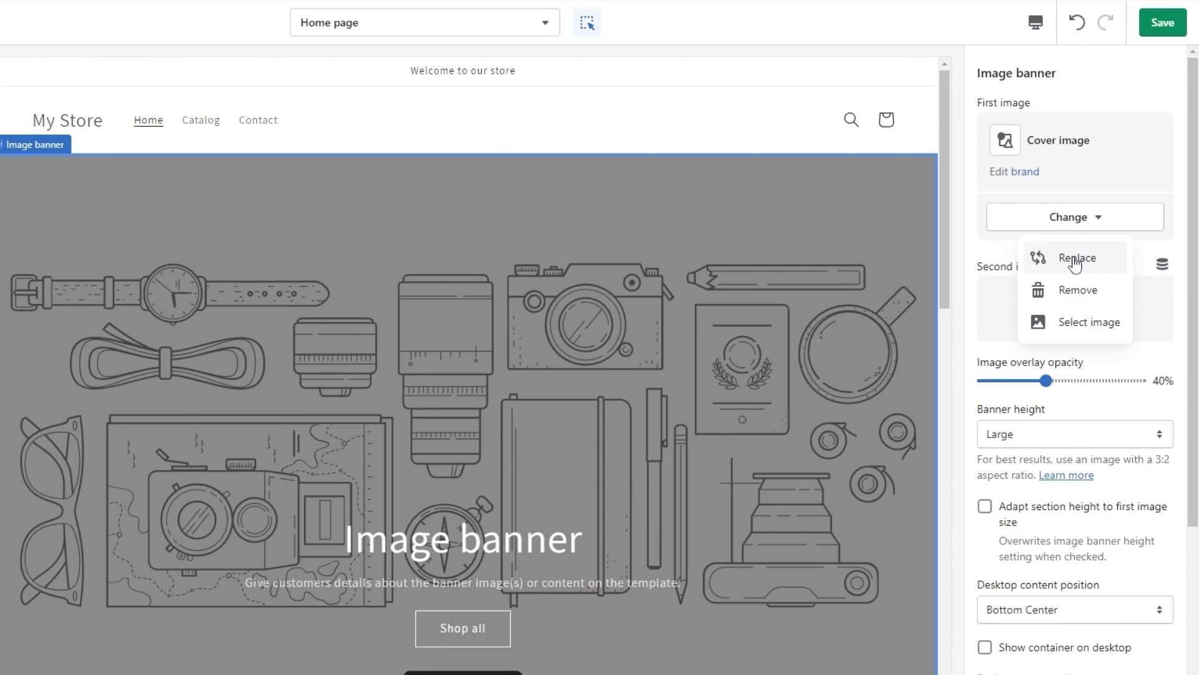
click(1074, 320)
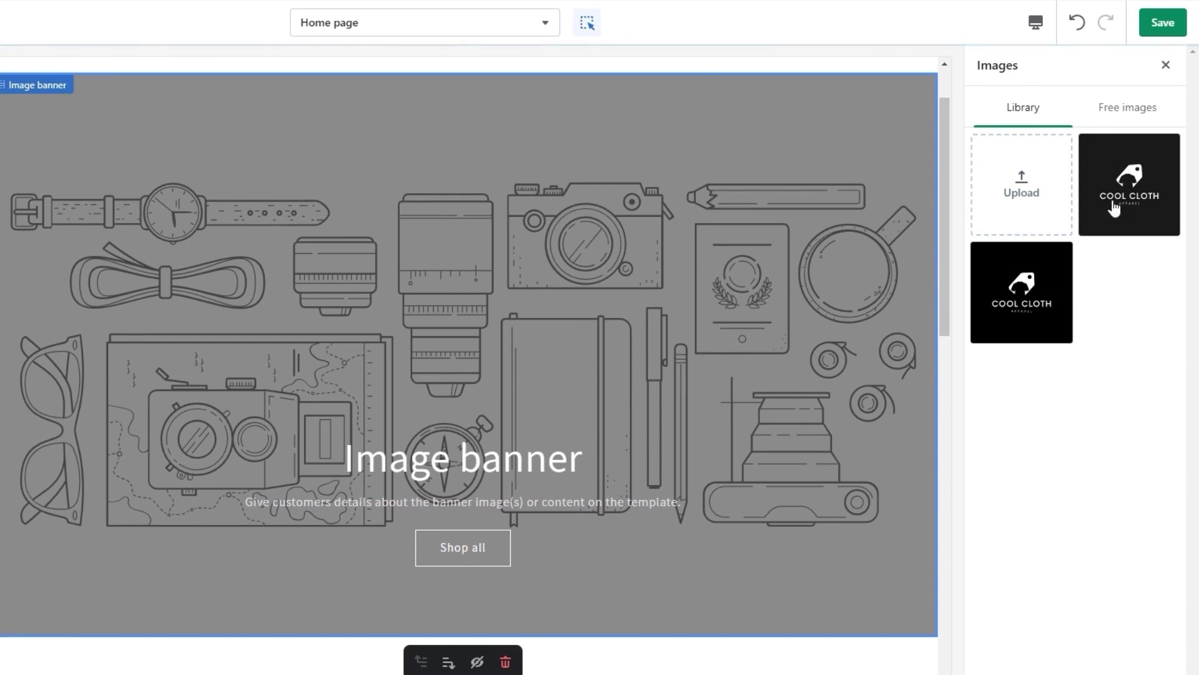
click(1032, 199)
key(Escape)
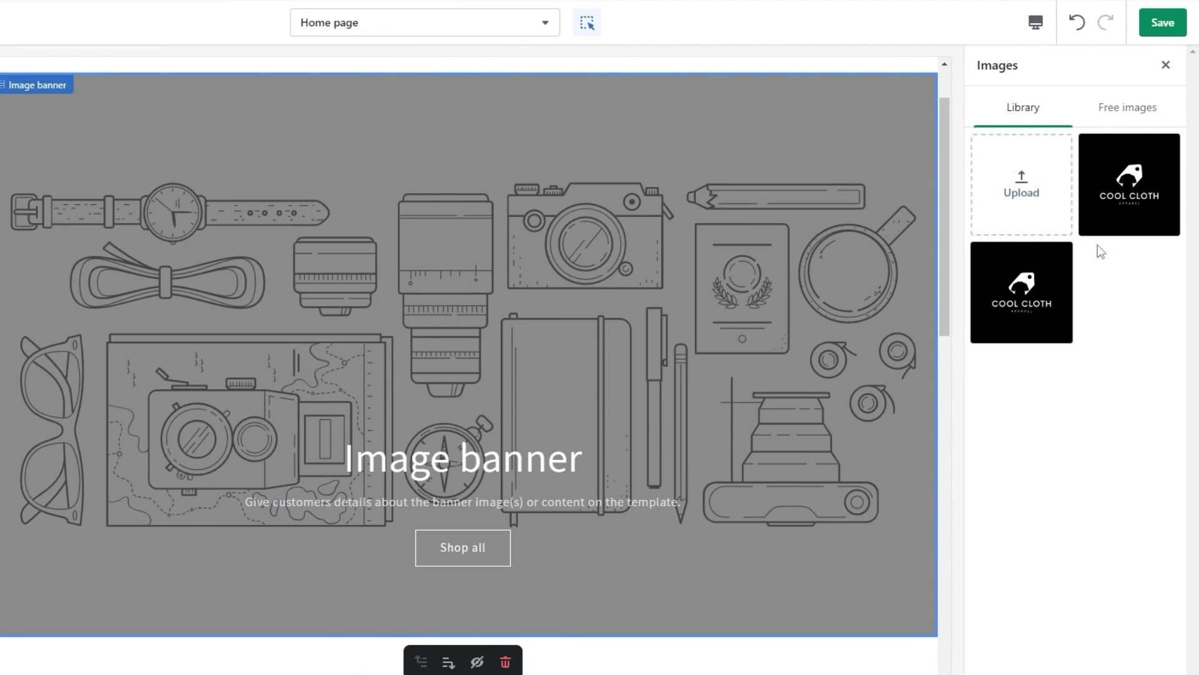
click(1141, 199)
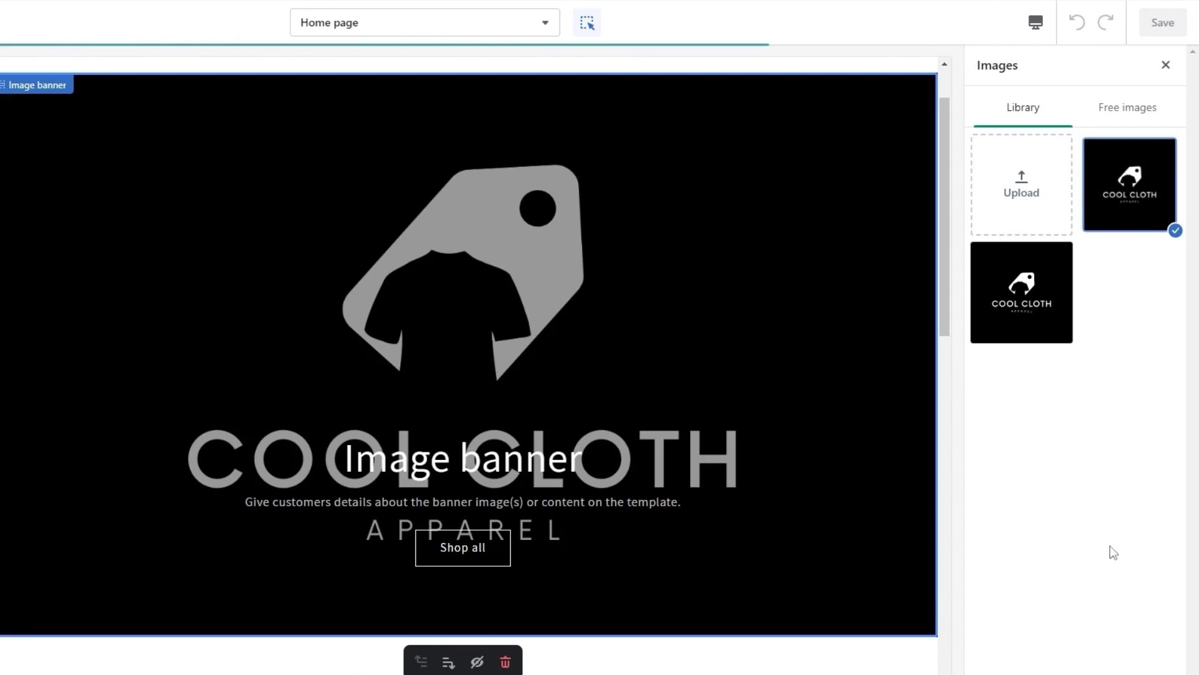
click(1156, 657)
Compare the Medium, Small and Large banner heights and set the image banner's height to Medium.
scroll(985, 505, down, 1)
scroll(998, 484, down, 1)
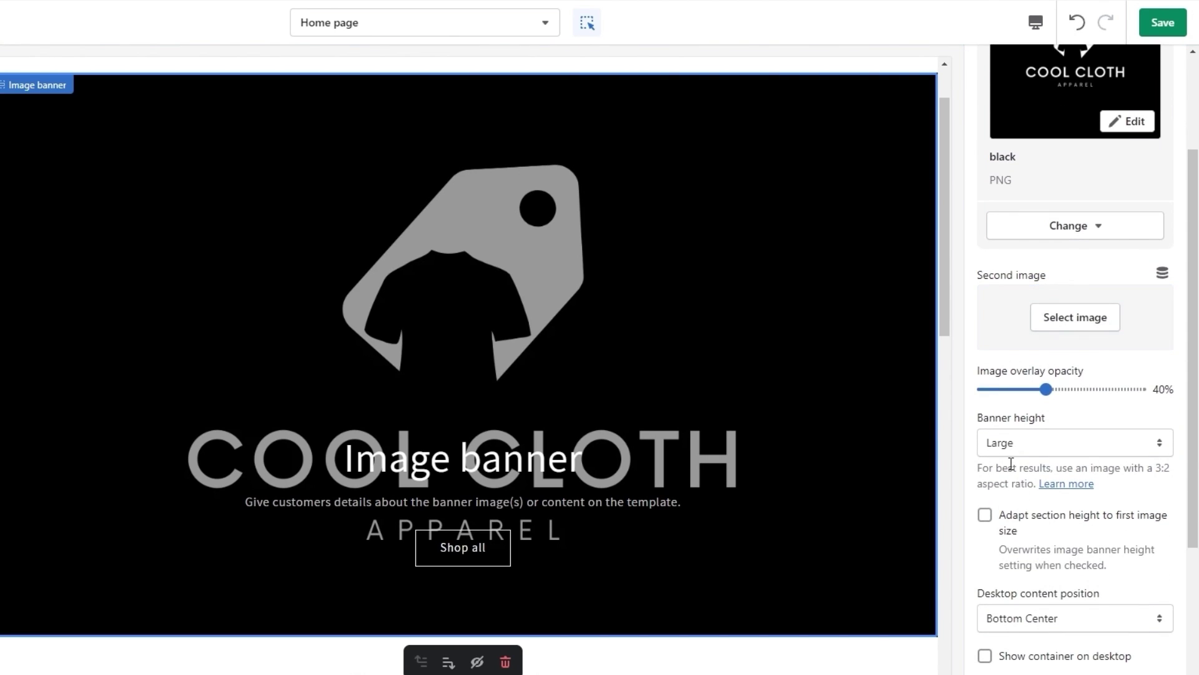
click(1021, 445)
click(1022, 477)
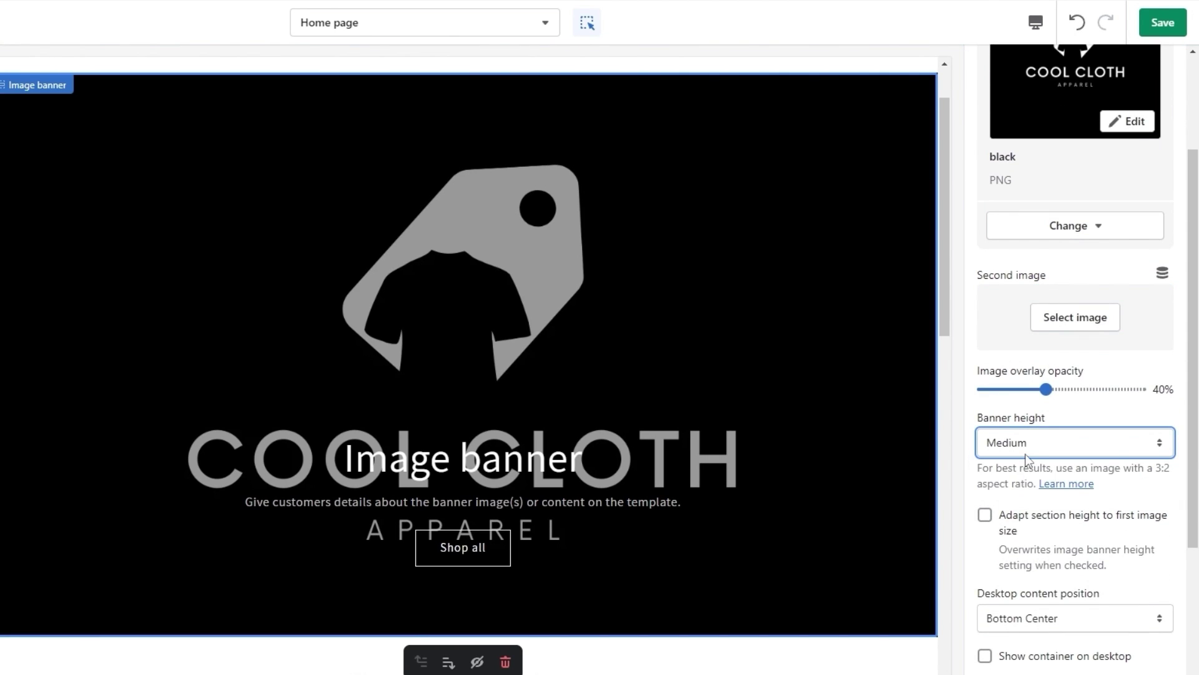
click(1032, 445)
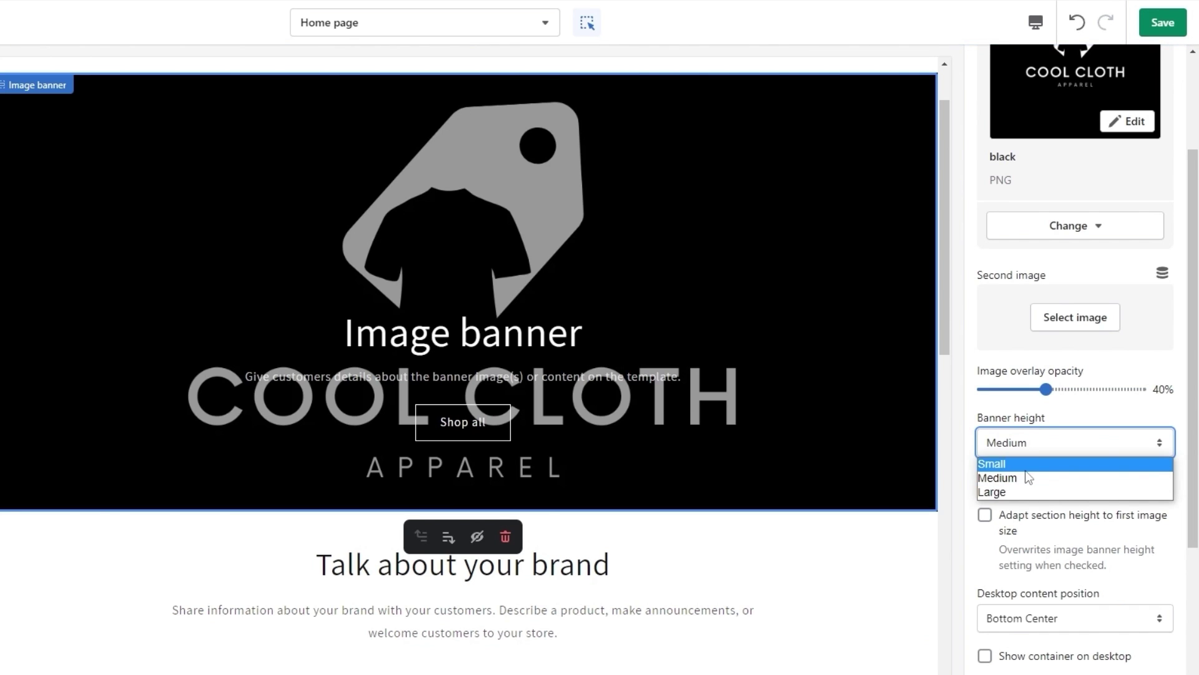
click(999, 461)
click(1030, 445)
click(1015, 492)
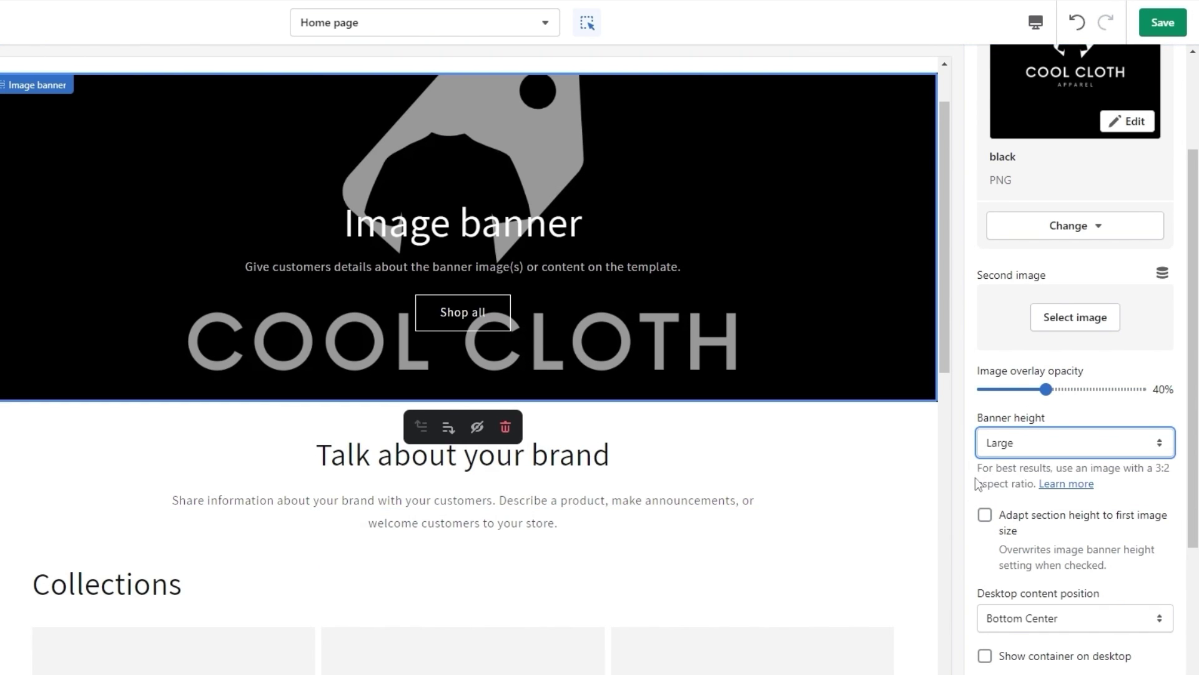
click(1002, 445)
click(1005, 477)
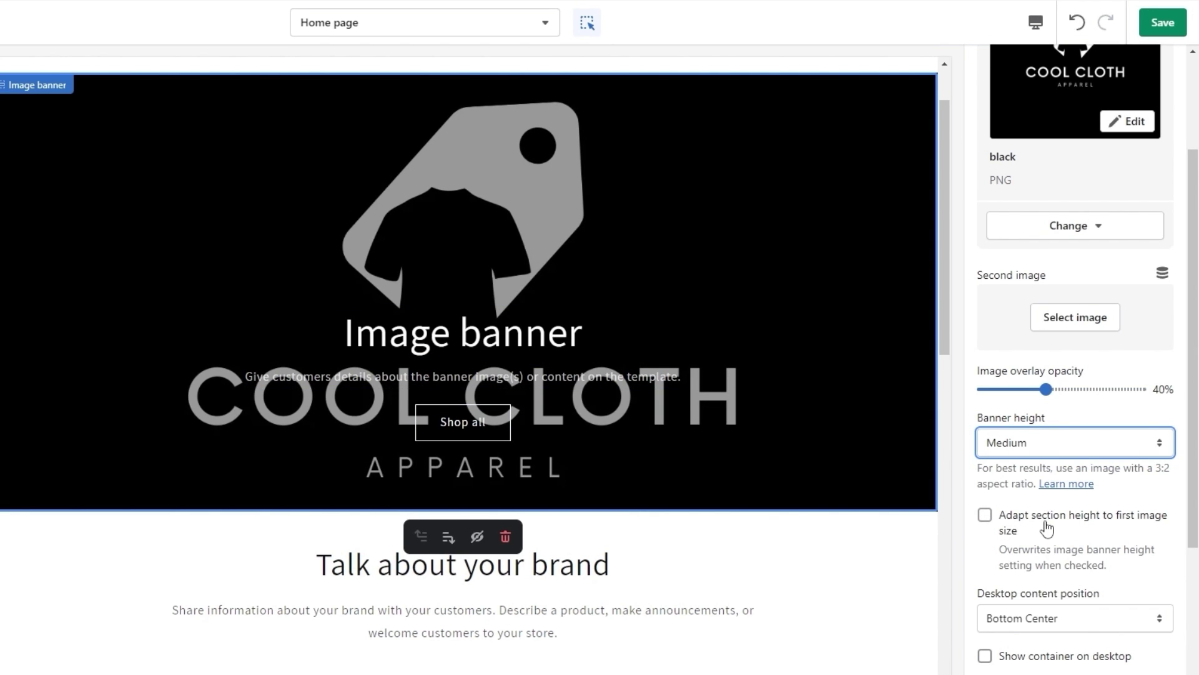
Set the image banner's desktop content position to Middle Center.
scroll(987, 538, down, 4)
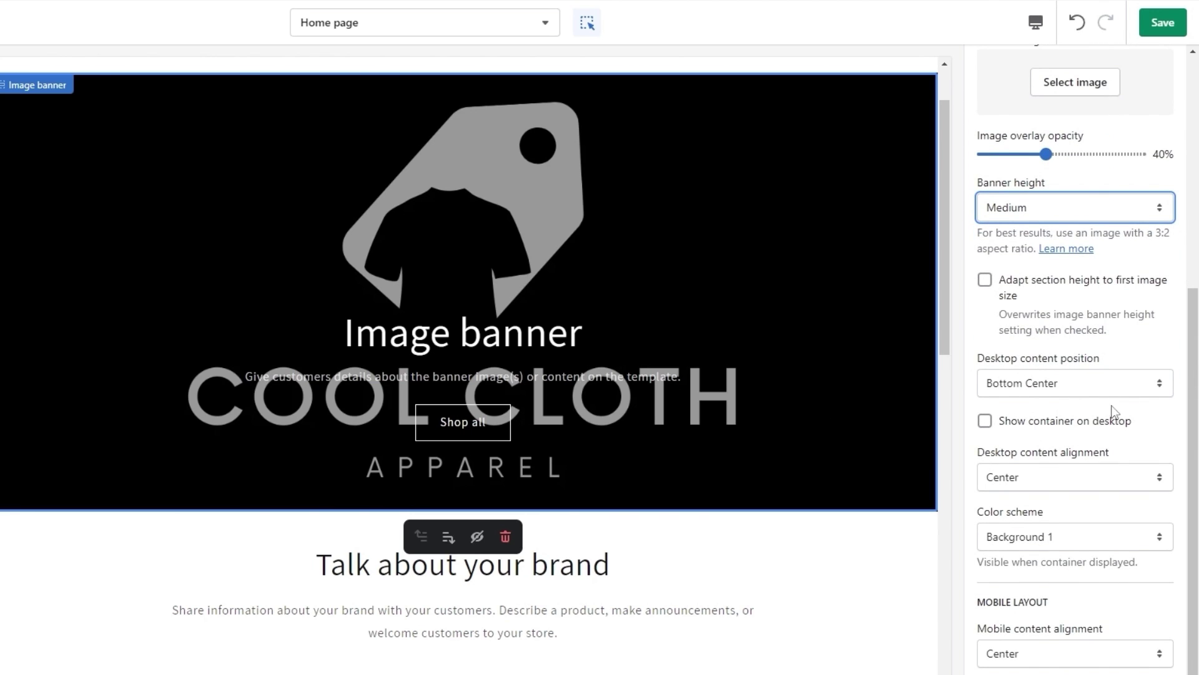
click(1019, 386)
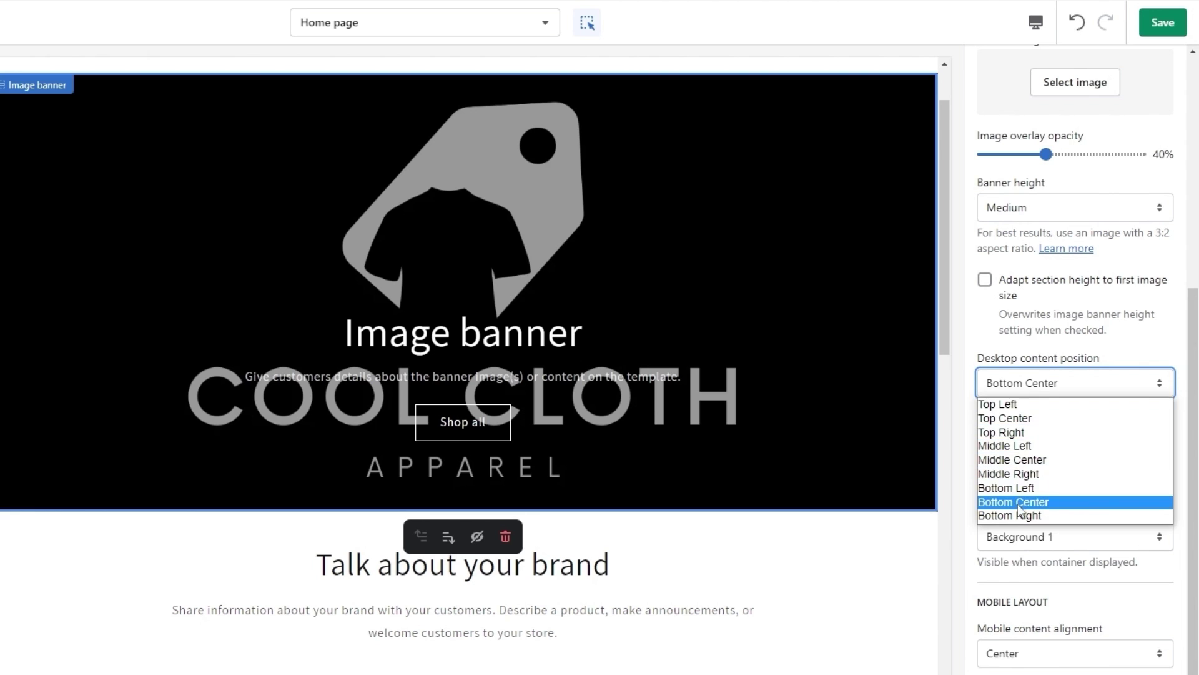
click(1022, 463)
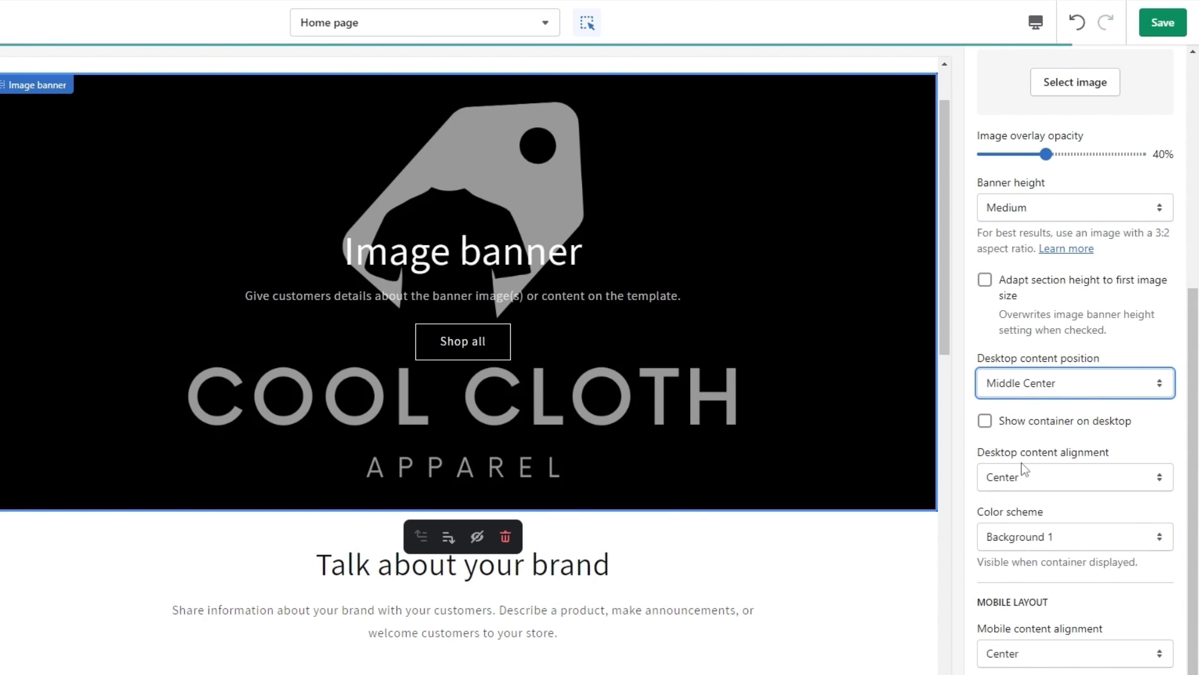
Delete the heading and the description text blocks from the image banner.
scroll(590, 429, up, 1)
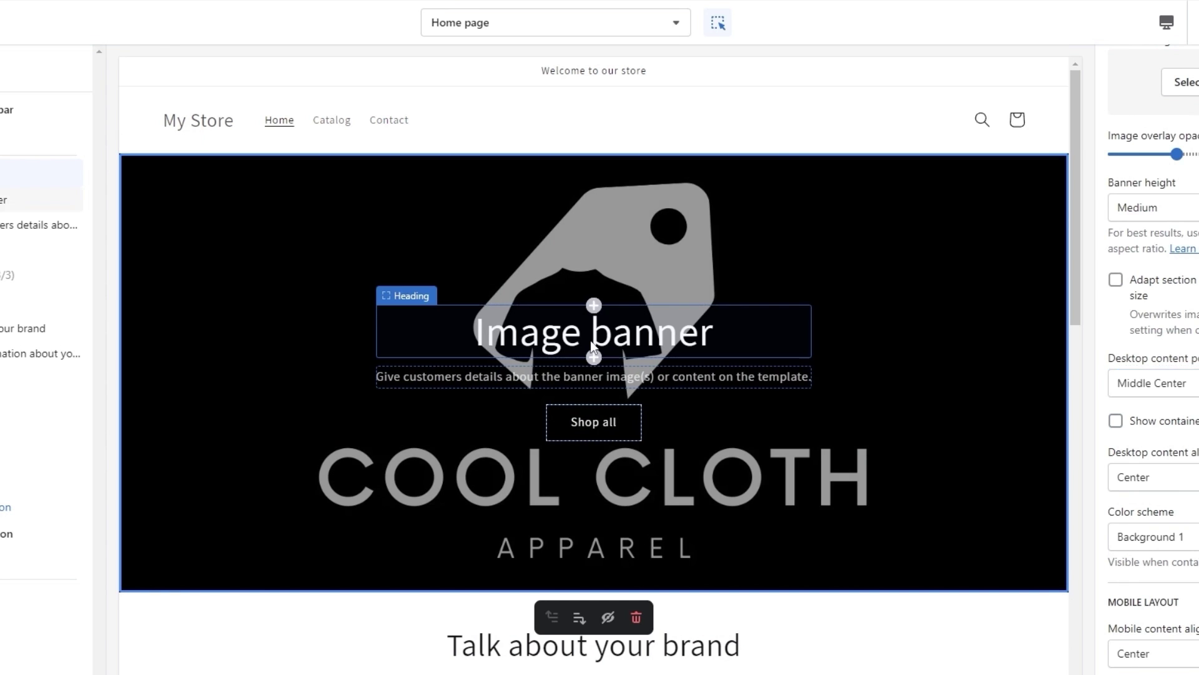
click(609, 338)
click(635, 388)
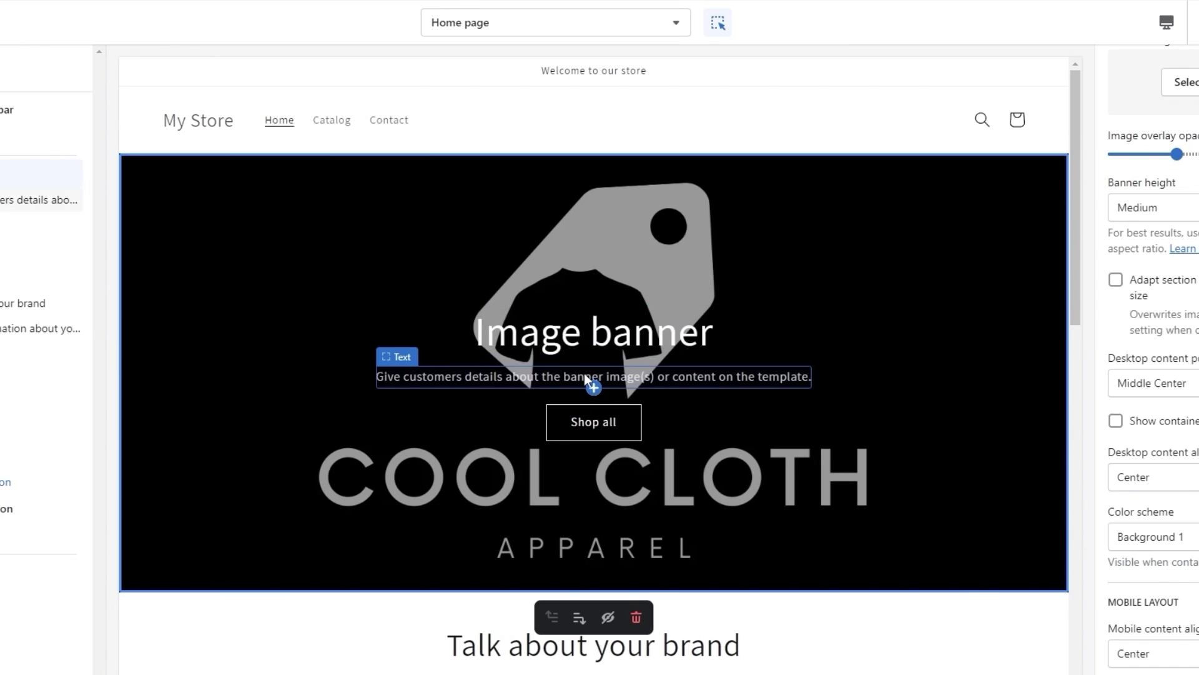
click(565, 377)
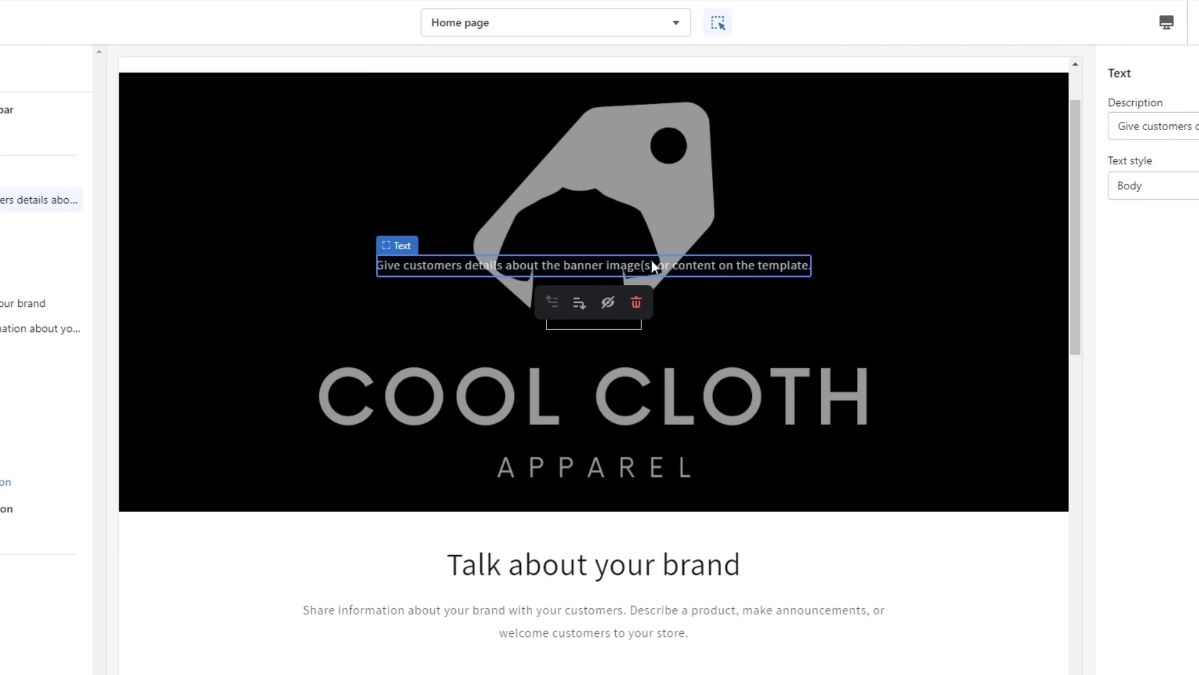
click(642, 301)
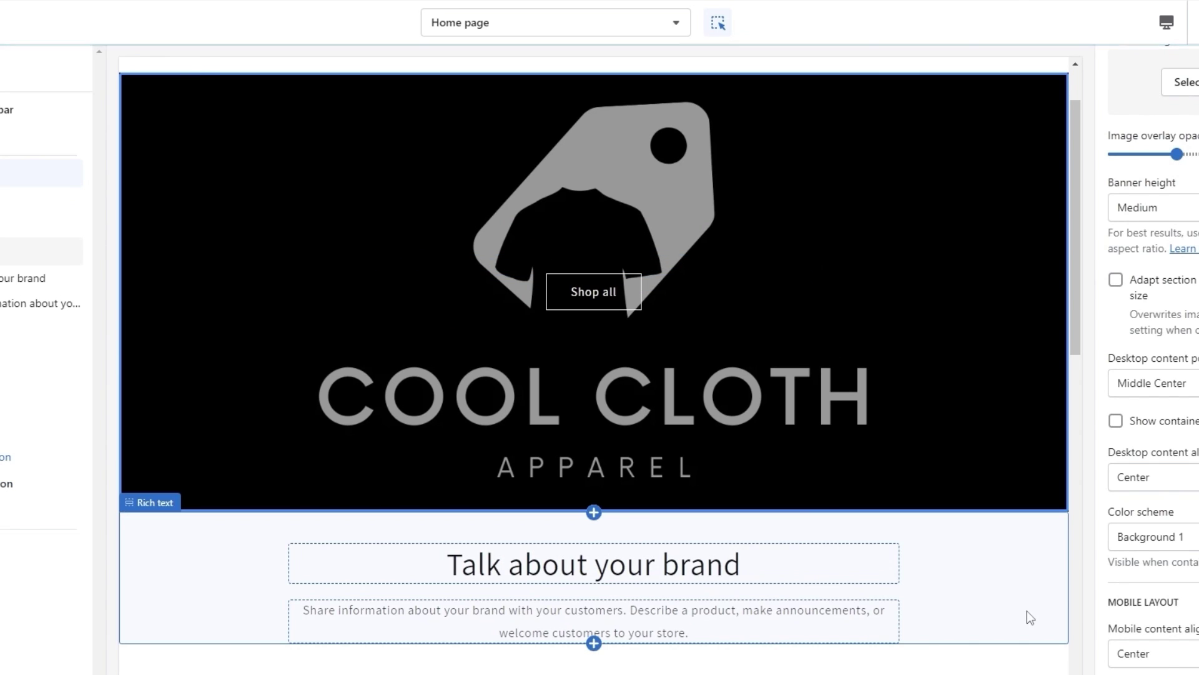
Change the image banner's first button label to Shop and save the theme changes.
scroll(1027, 610, up, 2)
click(594, 387)
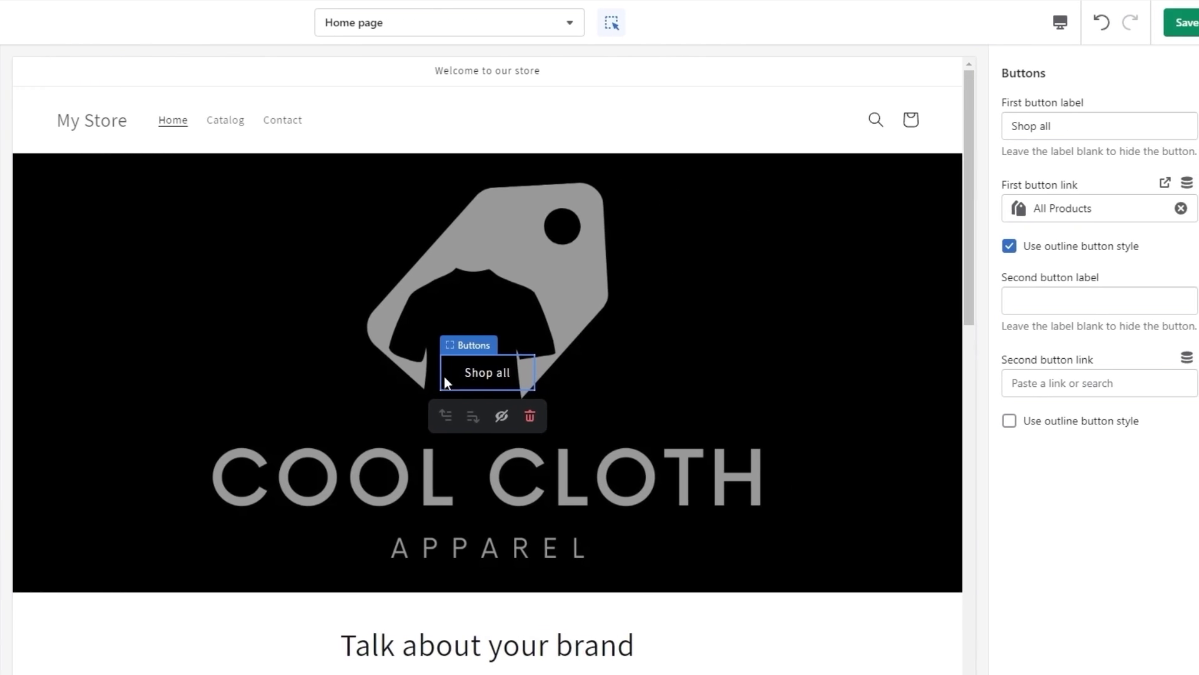
drag(1037, 136, 1012, 145)
key(BackSpace)
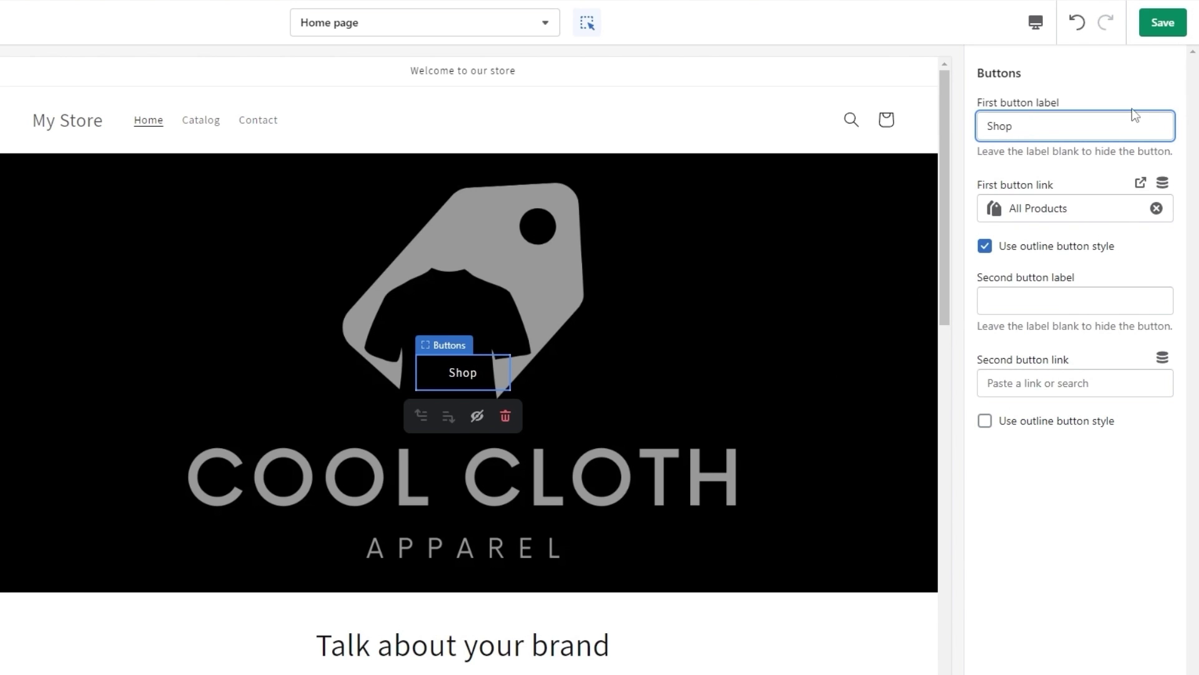
click(1058, 588)
scroll(485, 329, down, 1)
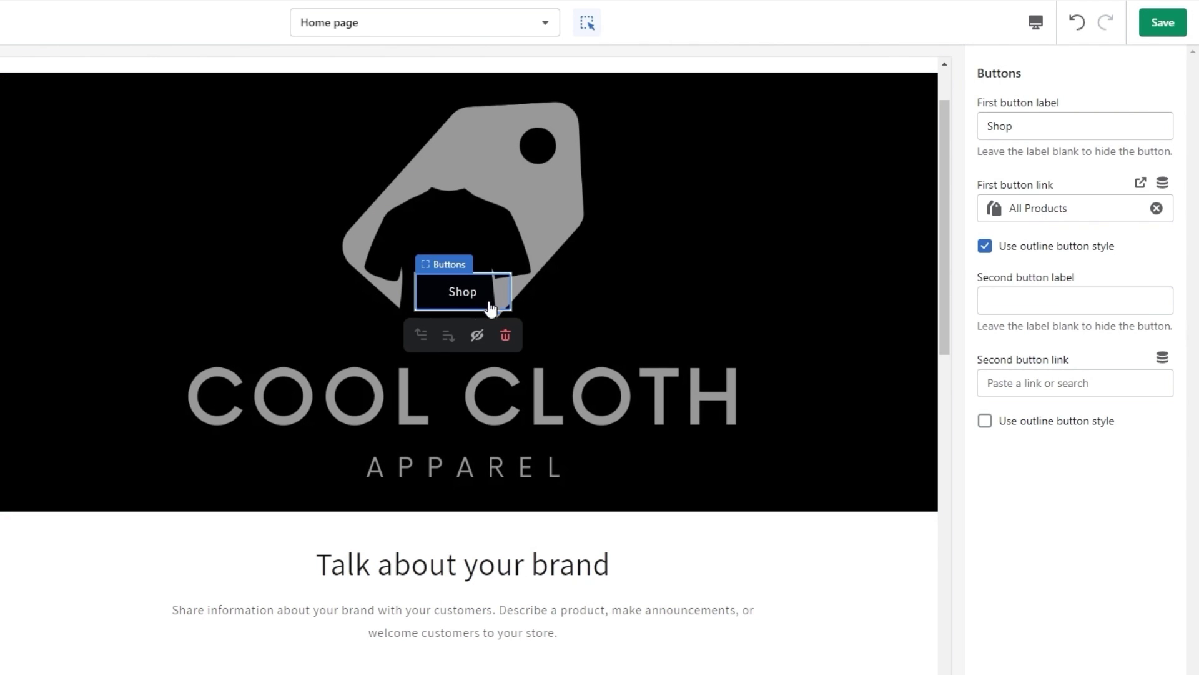
scroll(687, 554, up, 1)
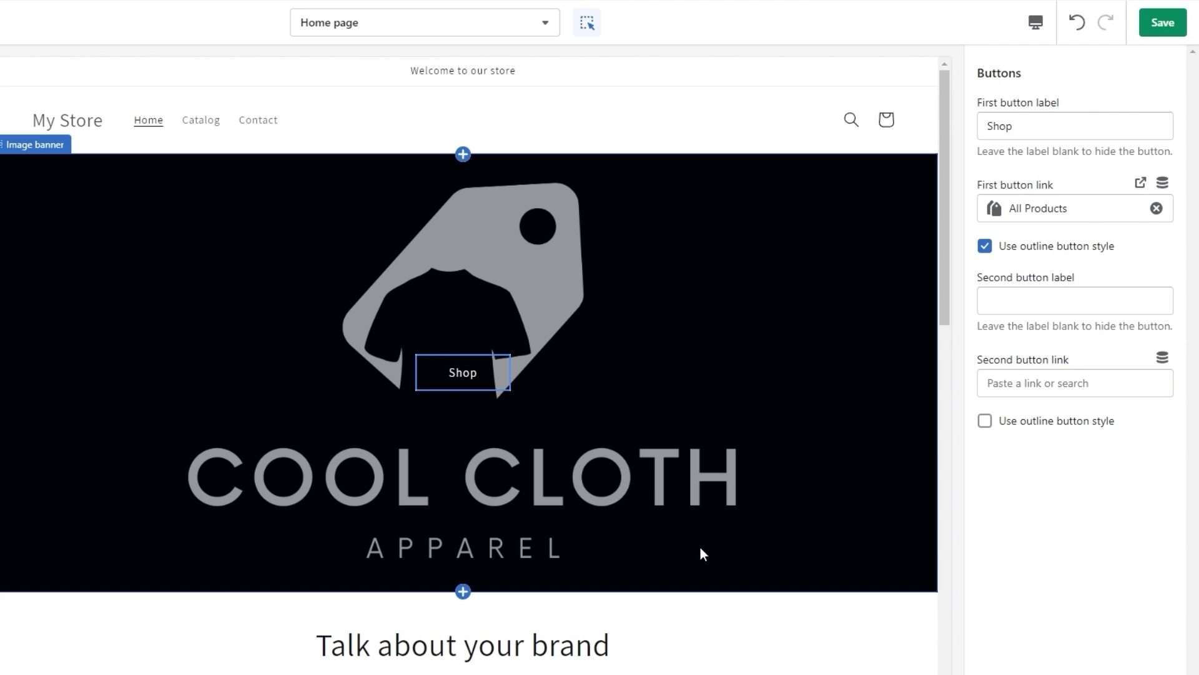
click(903, 391)
click(1162, 23)
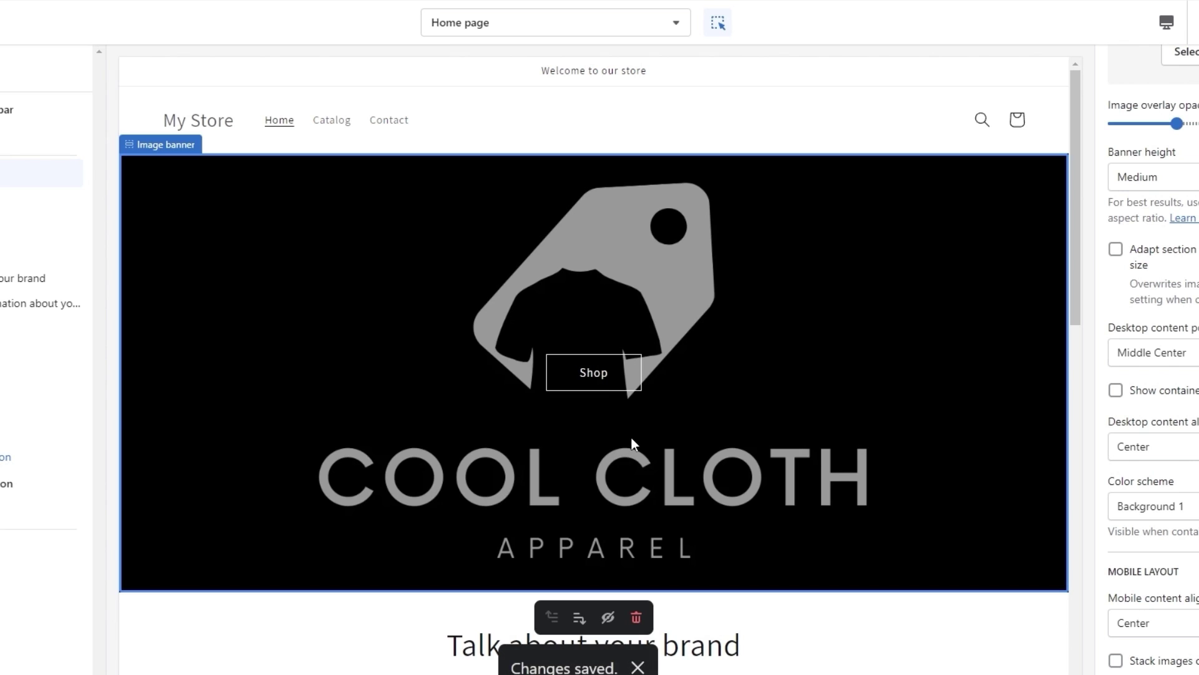
Examine the Rich text section below the banner, including its heading and its brand description text.
scroll(300, 514, down, 3)
scroll(185, 493, up, 3)
scroll(165, 487, down, 3)
scroll(165, 487, down, 2)
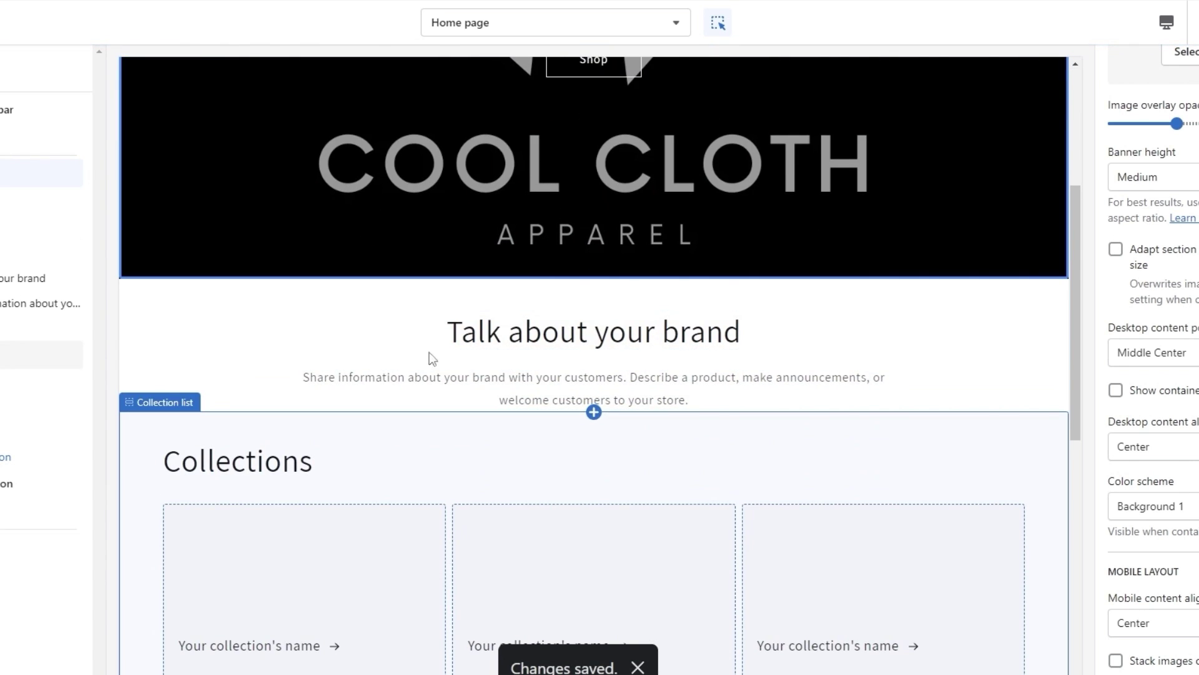
click(650, 334)
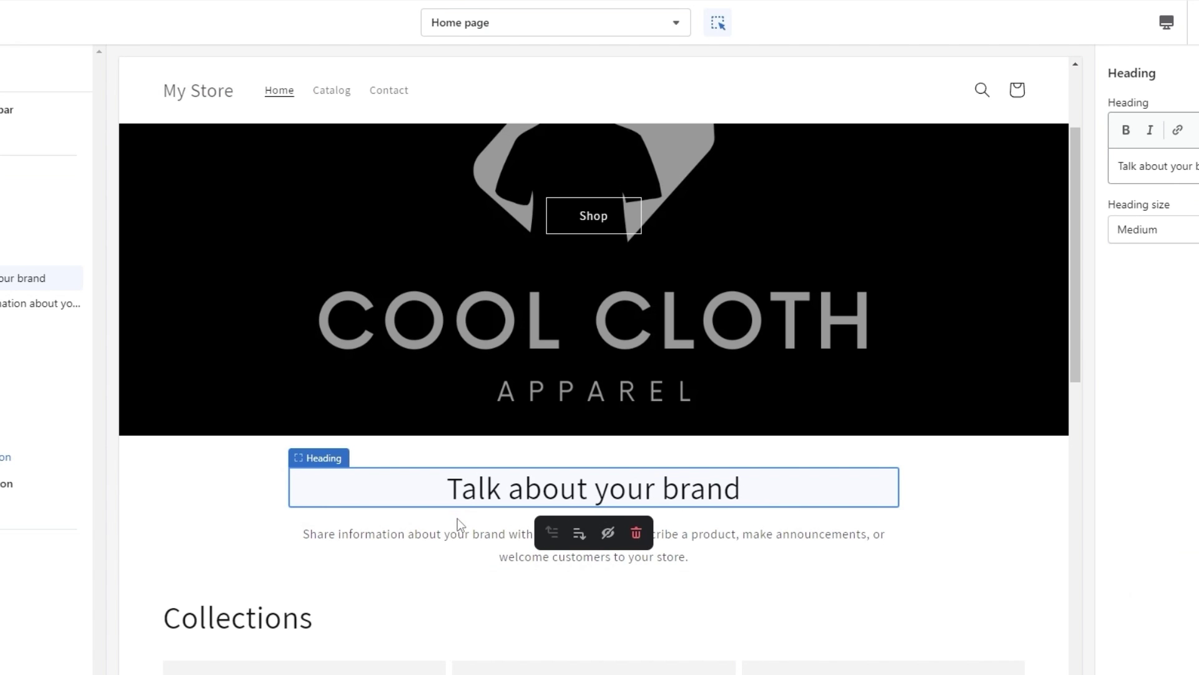
click(488, 536)
click(517, 496)
scroll(181, 528, down, 6)
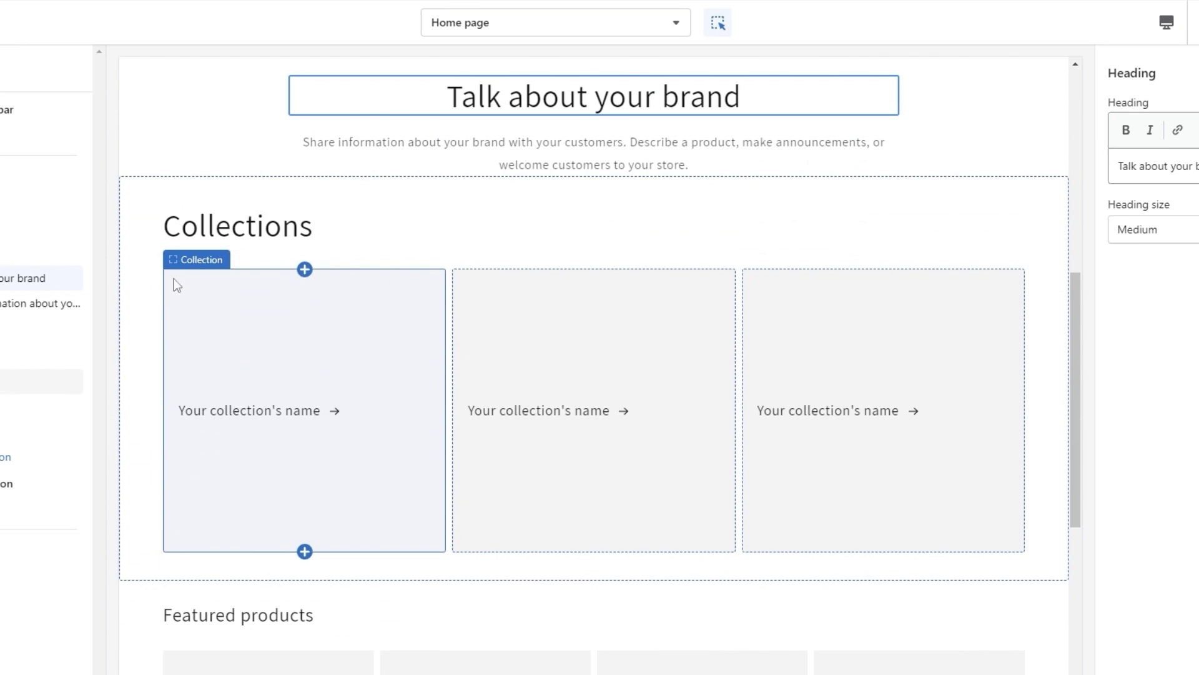
Select the Collection list section and inspect its collection blocks on the home page.
click(101, 308)
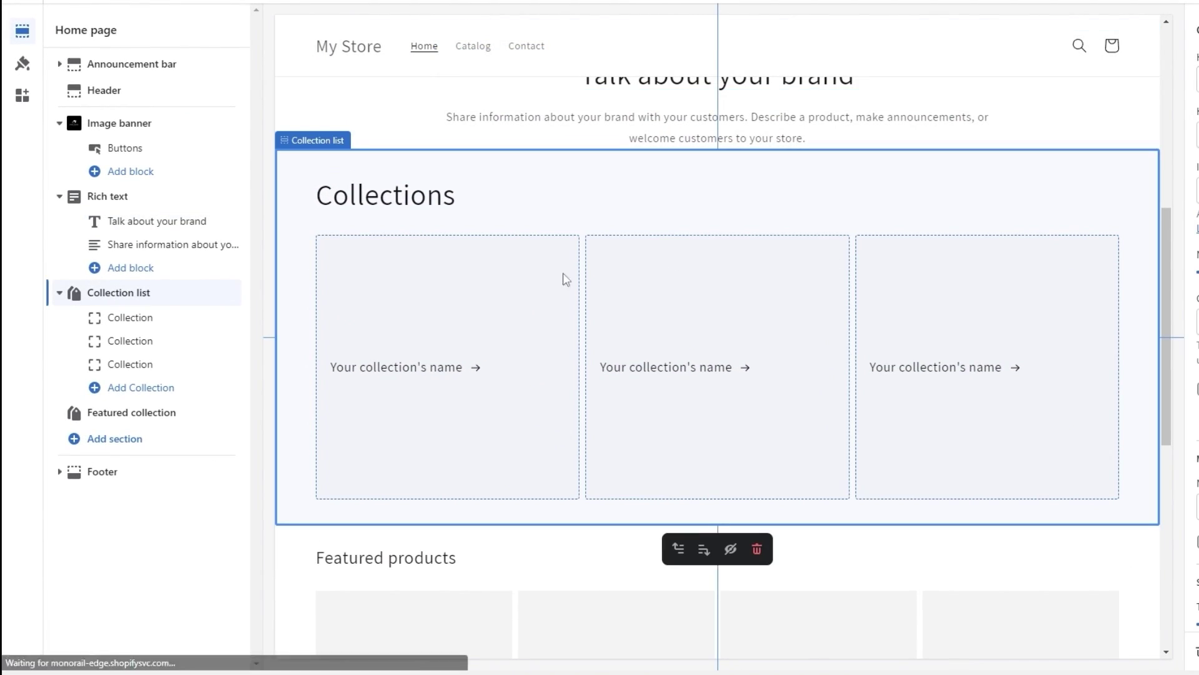
click(160, 317)
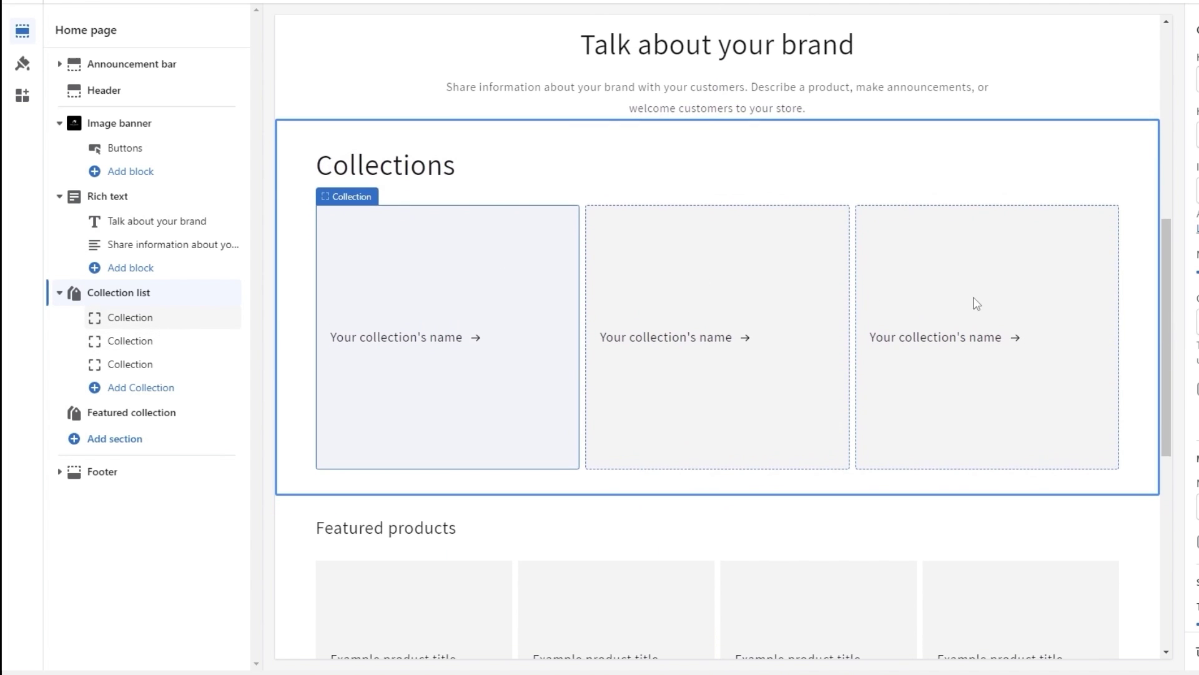
click(976, 303)
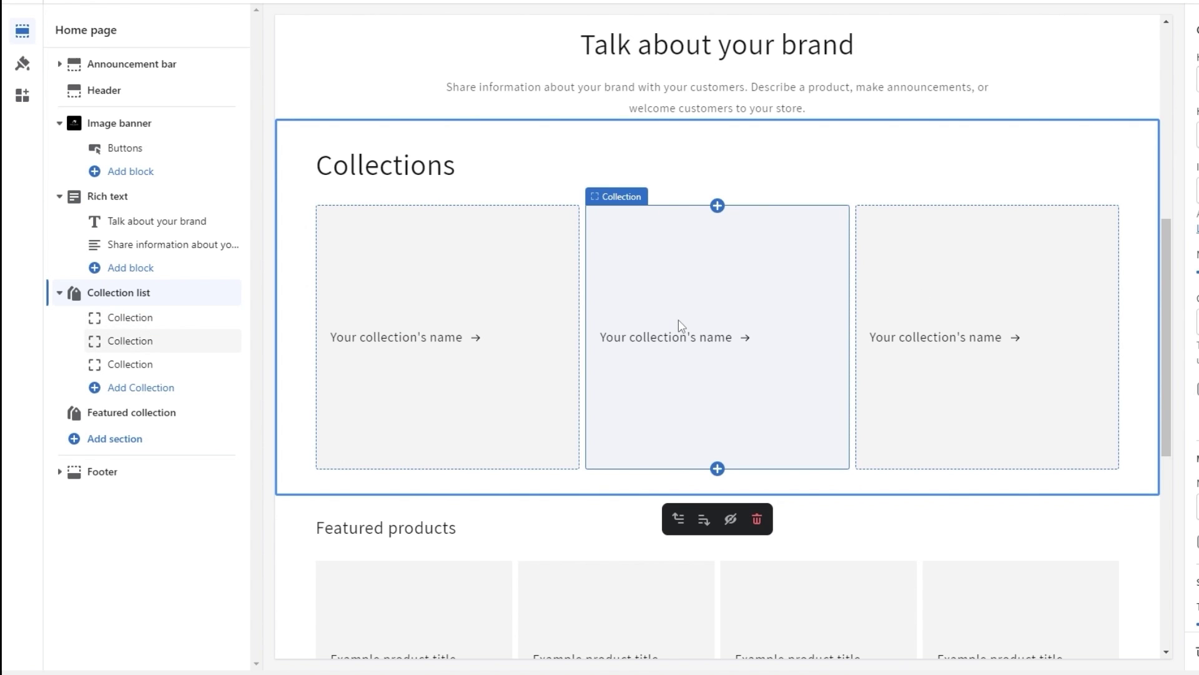
scroll(729, 321, up, 2)
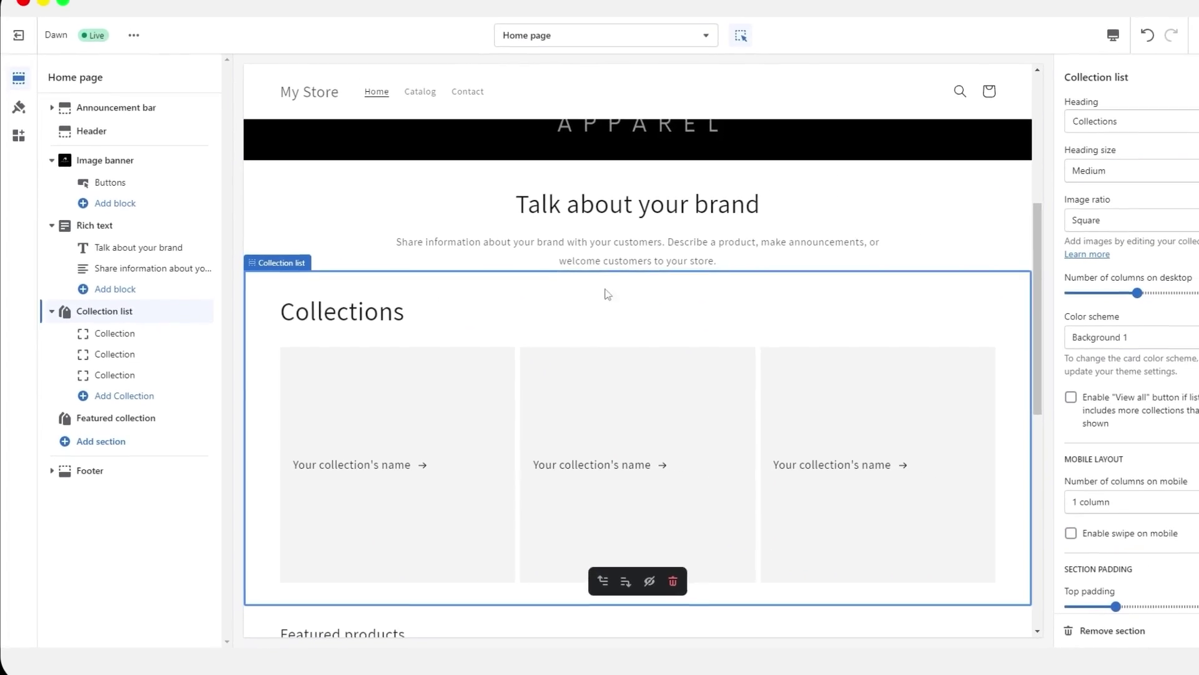
Delete the existing Home Page collection from the store's product collections.
scroll(452, 282, down, 2)
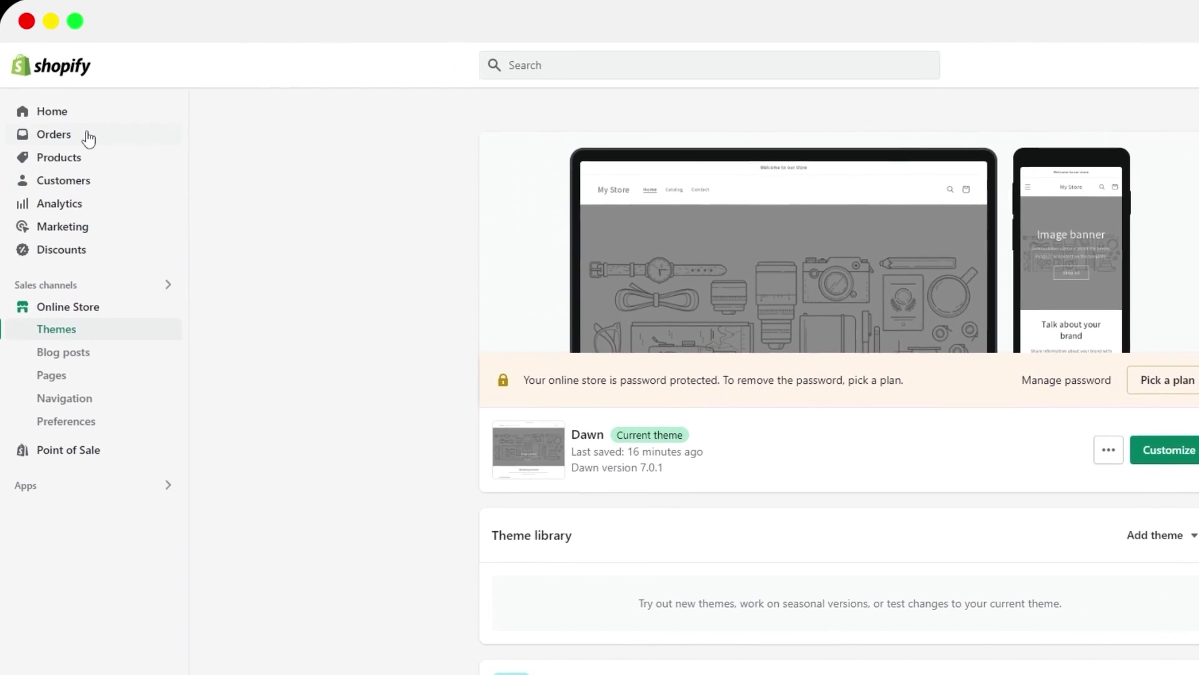
click(70, 161)
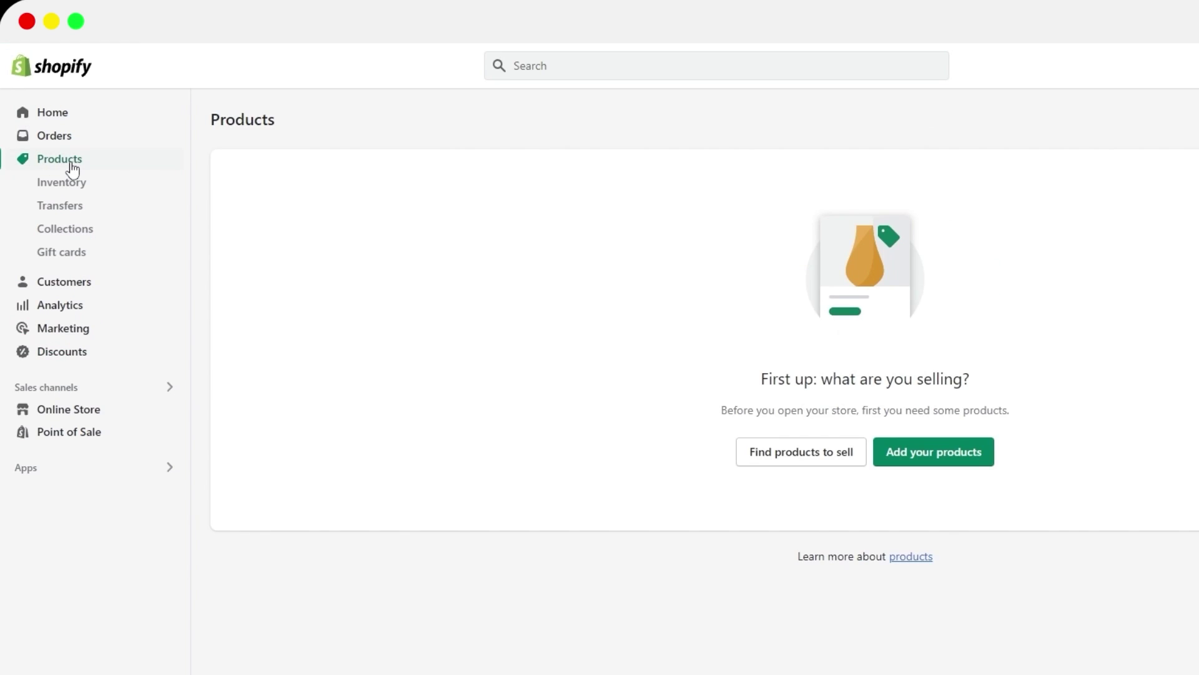
click(72, 231)
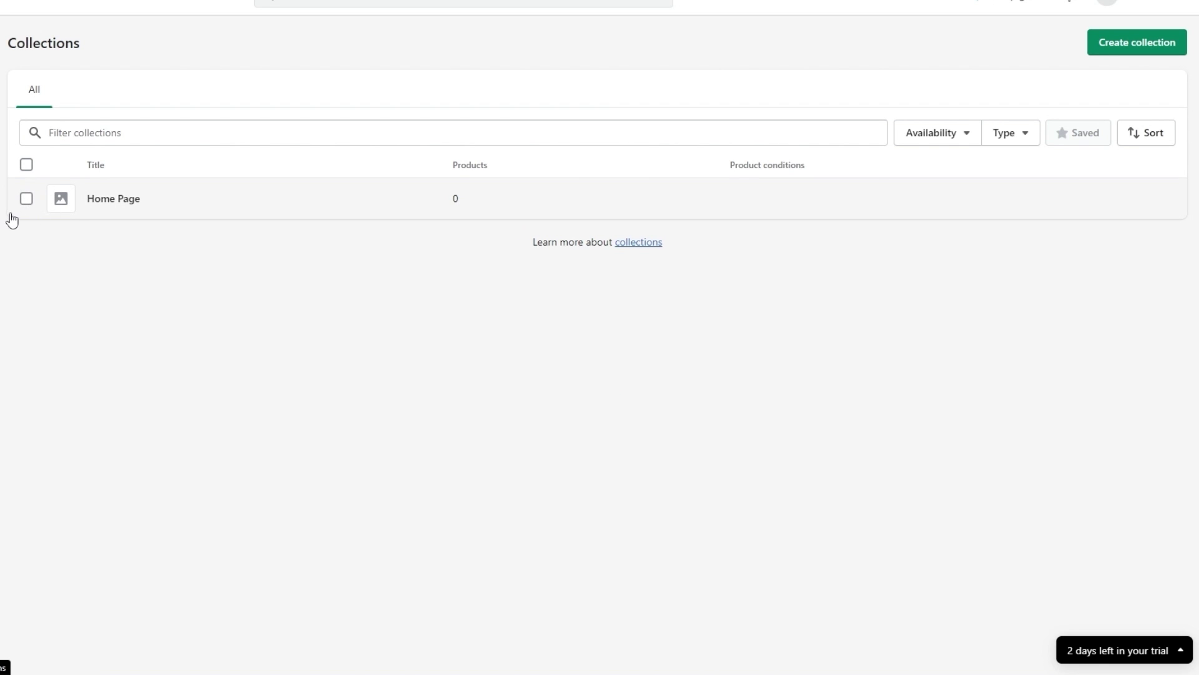
click(26, 199)
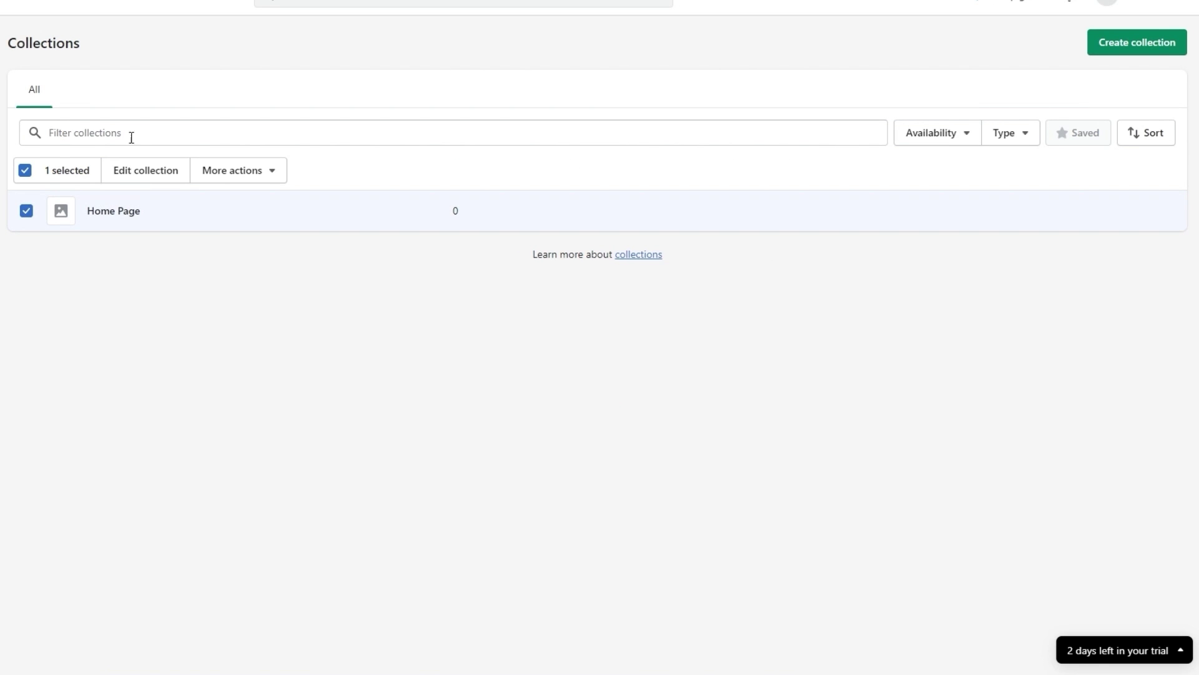
click(251, 178)
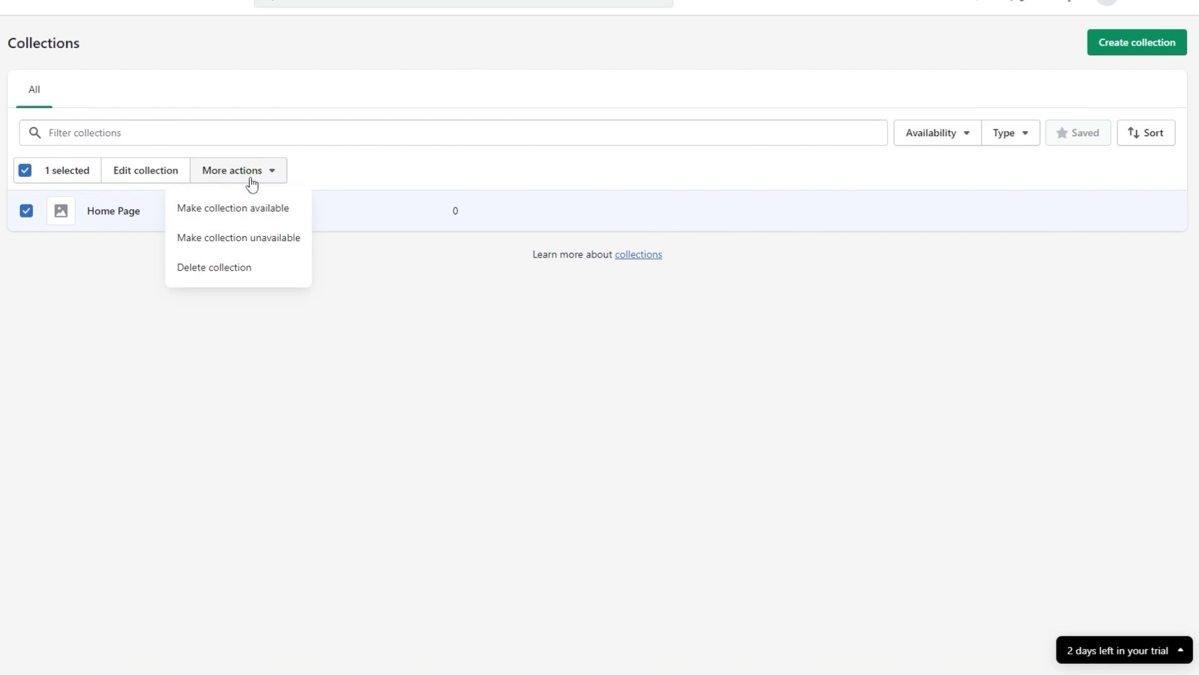
click(220, 266)
click(712, 372)
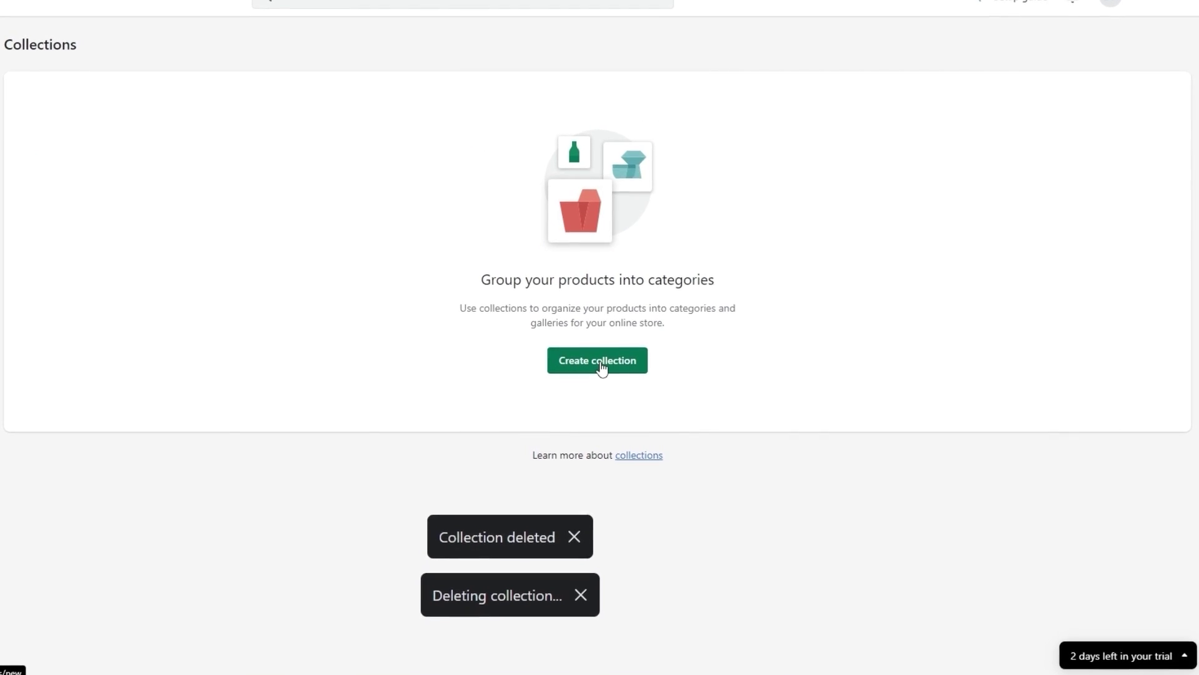
Create and save a manual collection titled Mens, and return to the collections list.
click(600, 362)
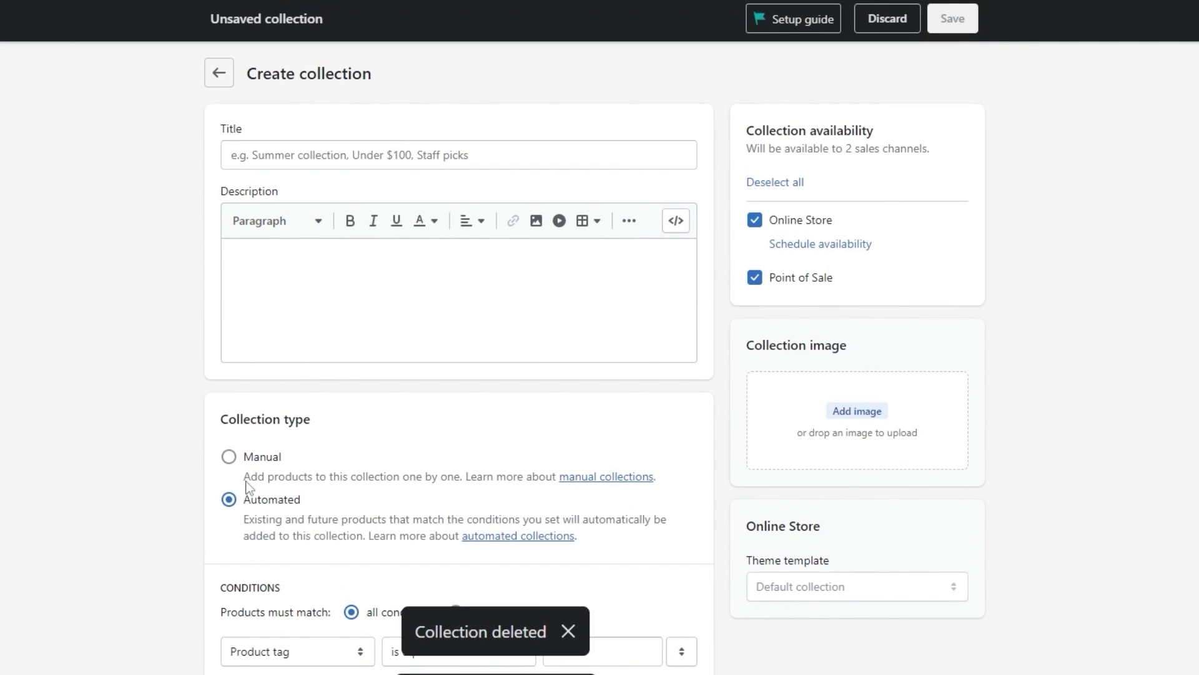
click(256, 154)
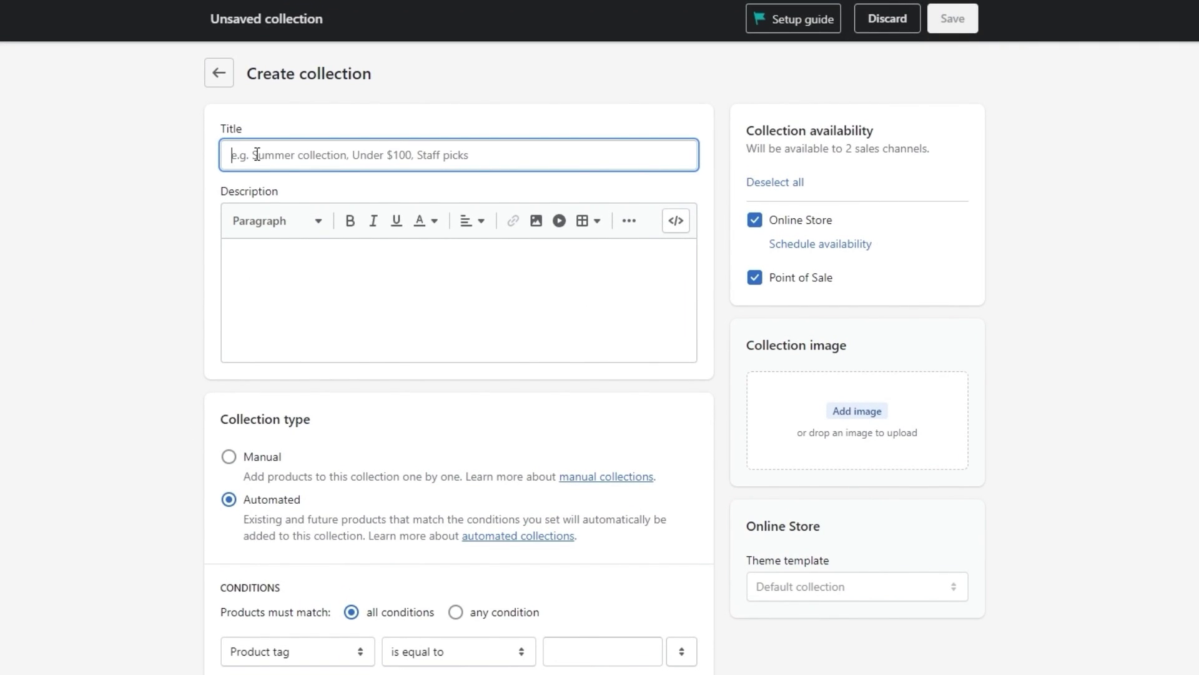
text(Mens)
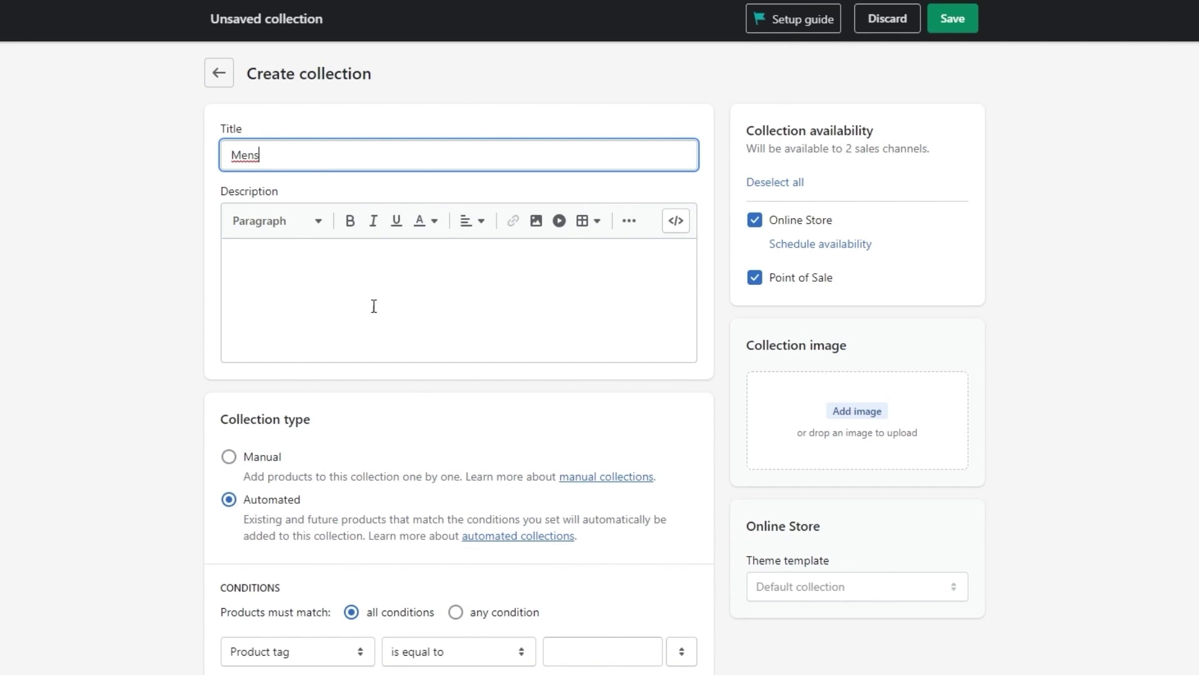
click(229, 457)
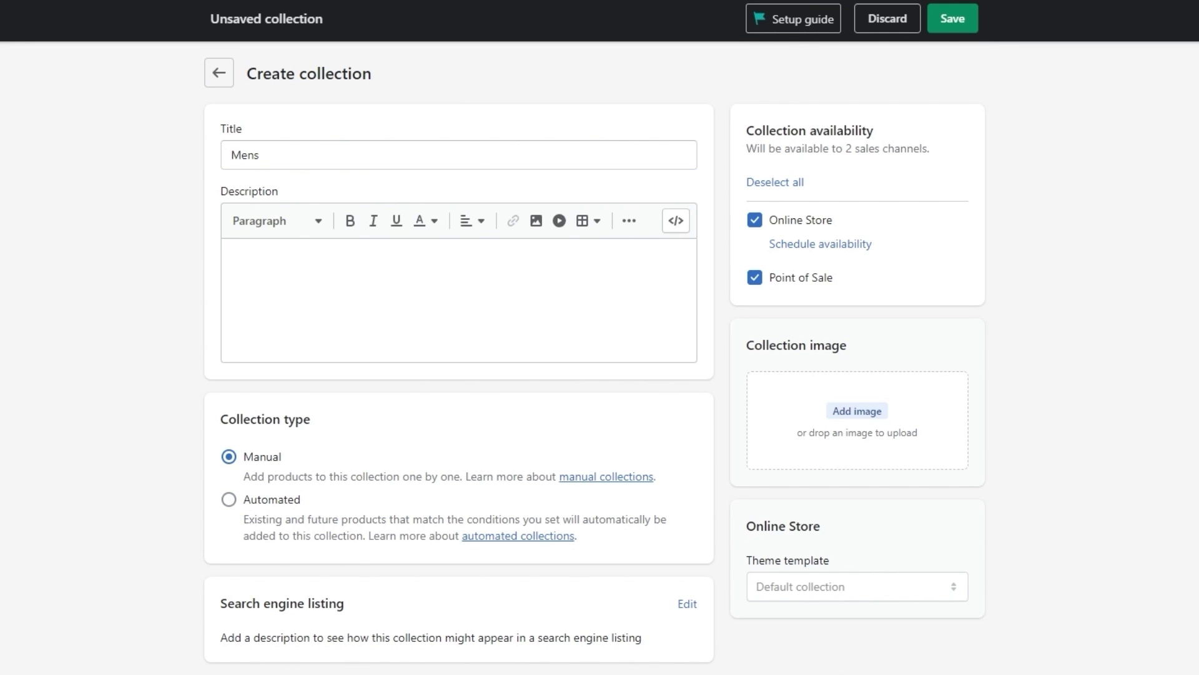
key(ctrl+s)
click(228, 74)
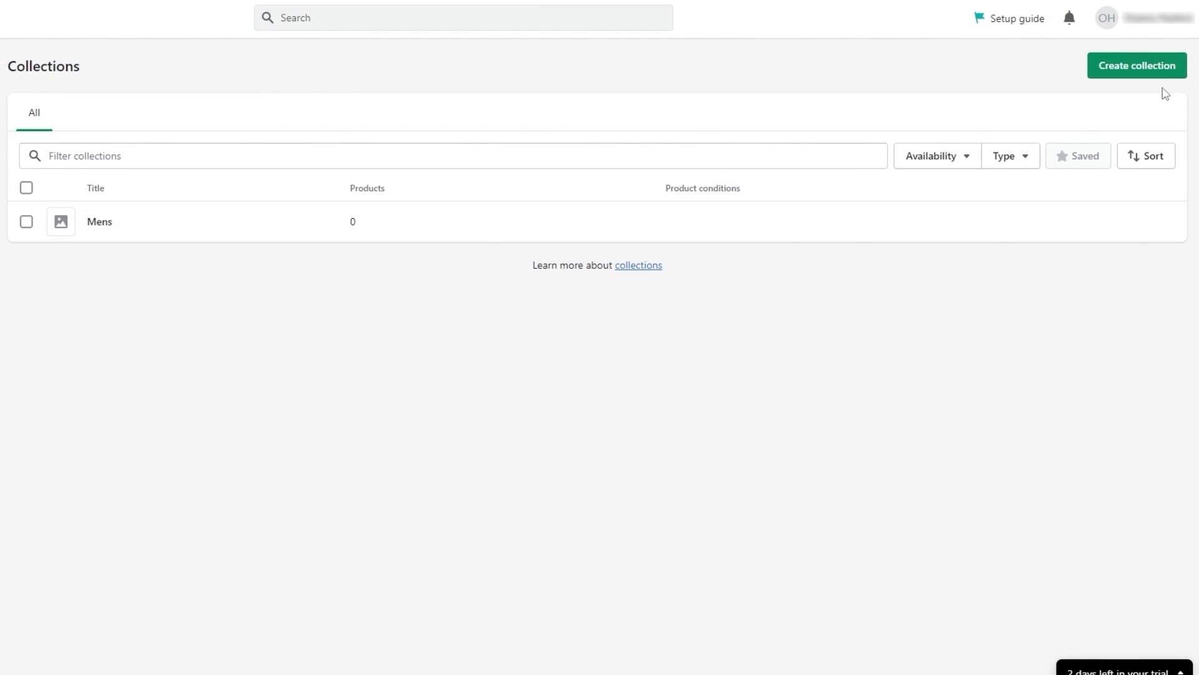
Create and save a manual collection titled Womens, and return to the collections list.
click(1119, 68)
click(277, 131)
text(Womens)
key(Return)
click(287, 478)
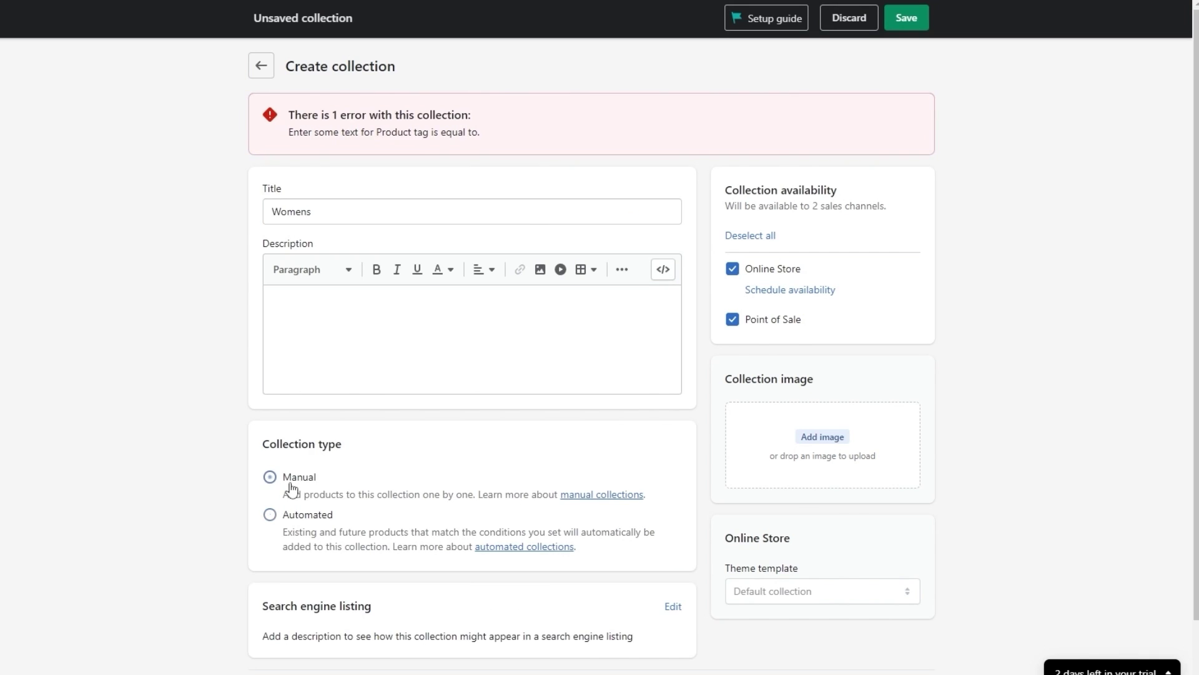
click(902, 19)
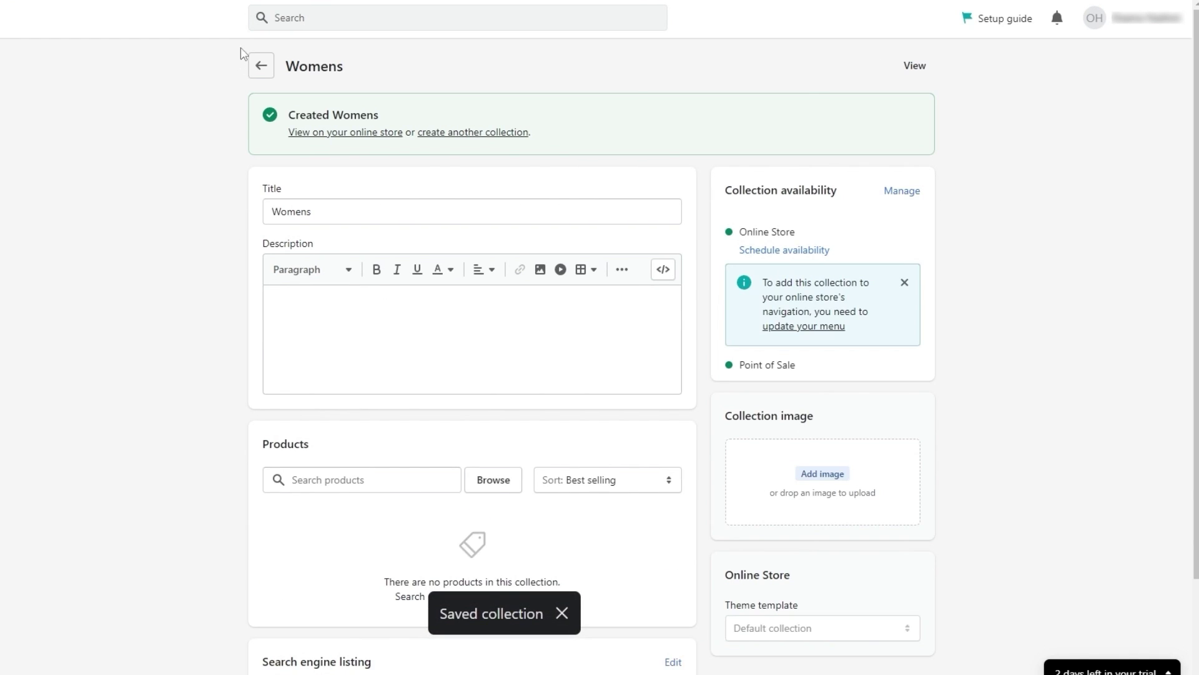
click(258, 63)
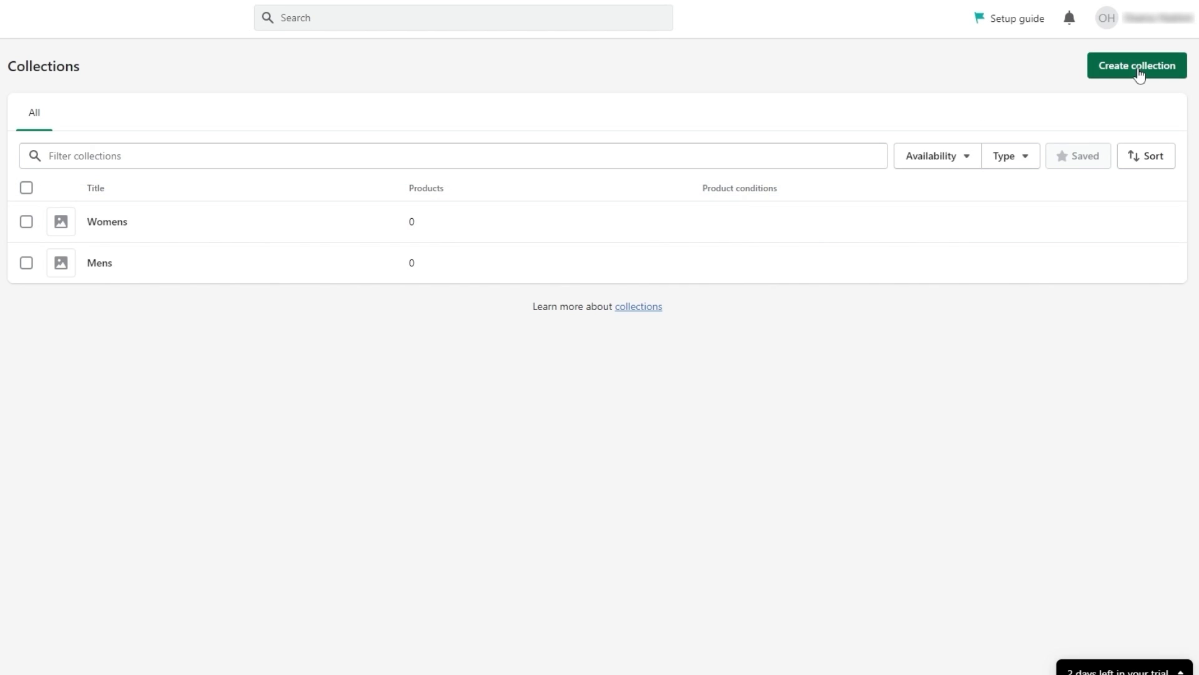
Create and save a manual collection titled New Arrivals, and return to the collections list.
click(1138, 69)
click(307, 143)
text(A)
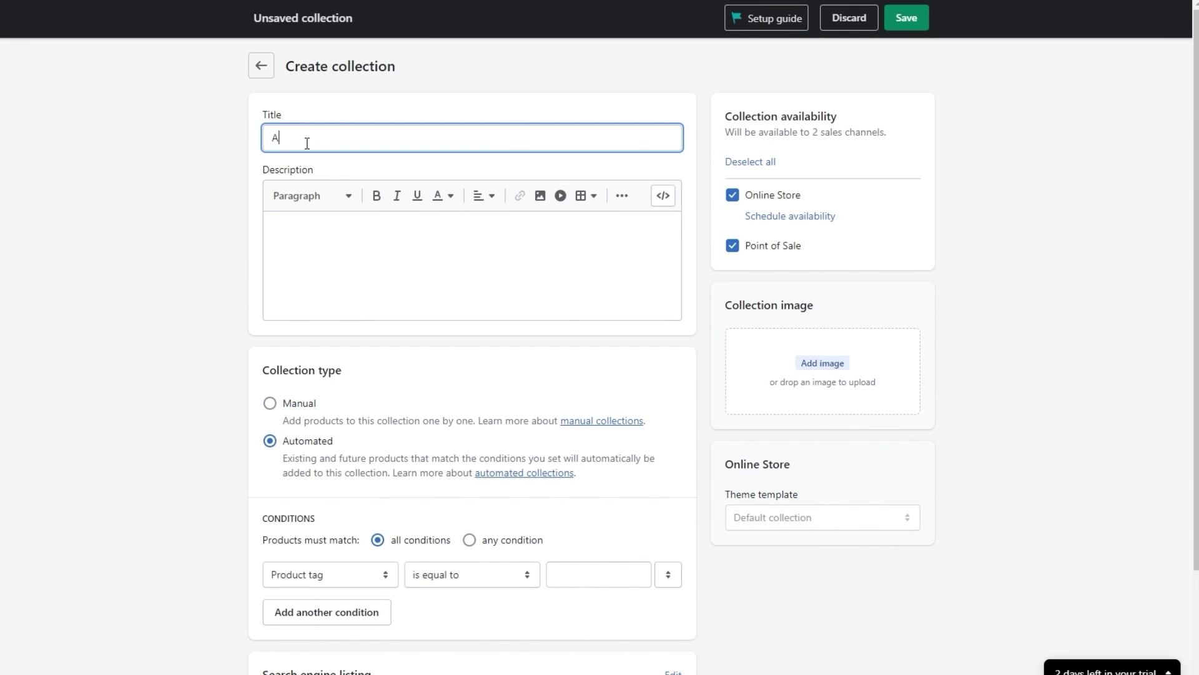
text(rrivals)
click(269, 404)
click(913, 624)
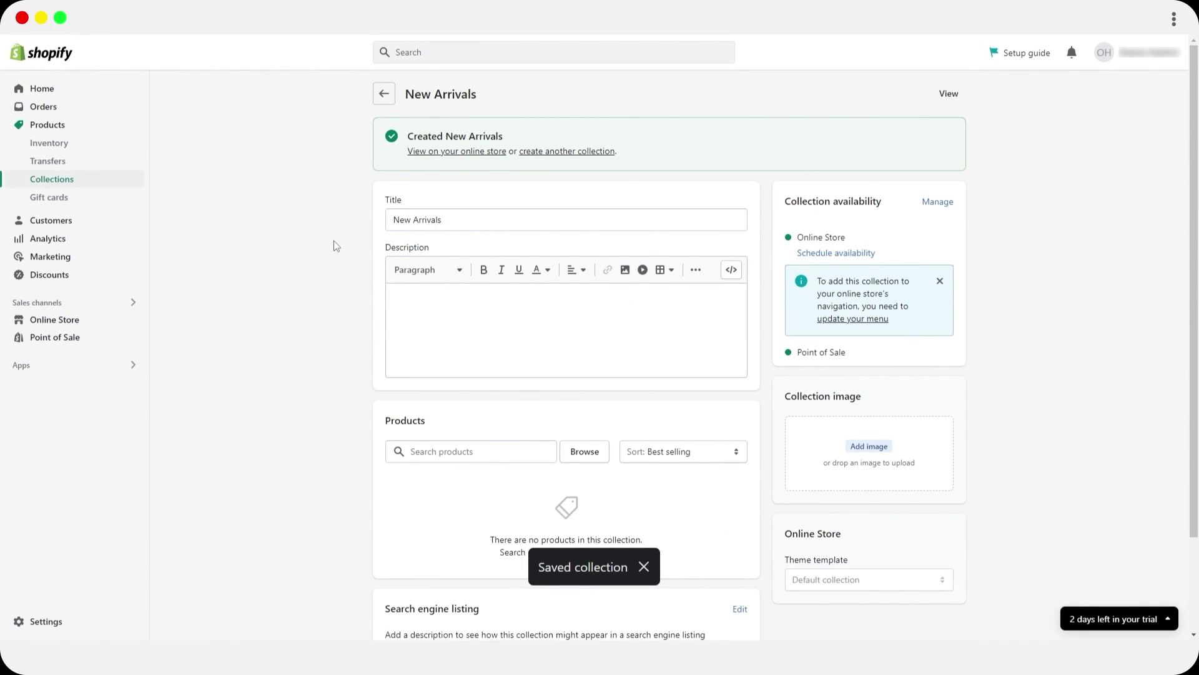
click(92, 186)
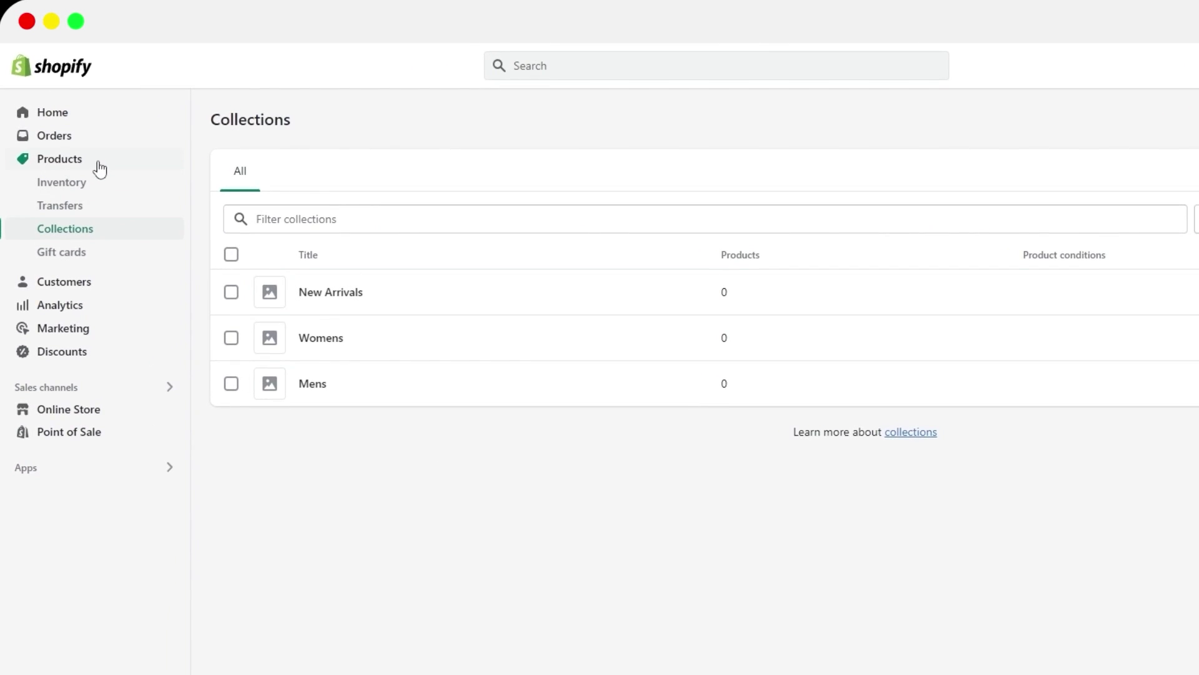
Start adding a new product to the store and title it Basic Hoddie.
click(89, 157)
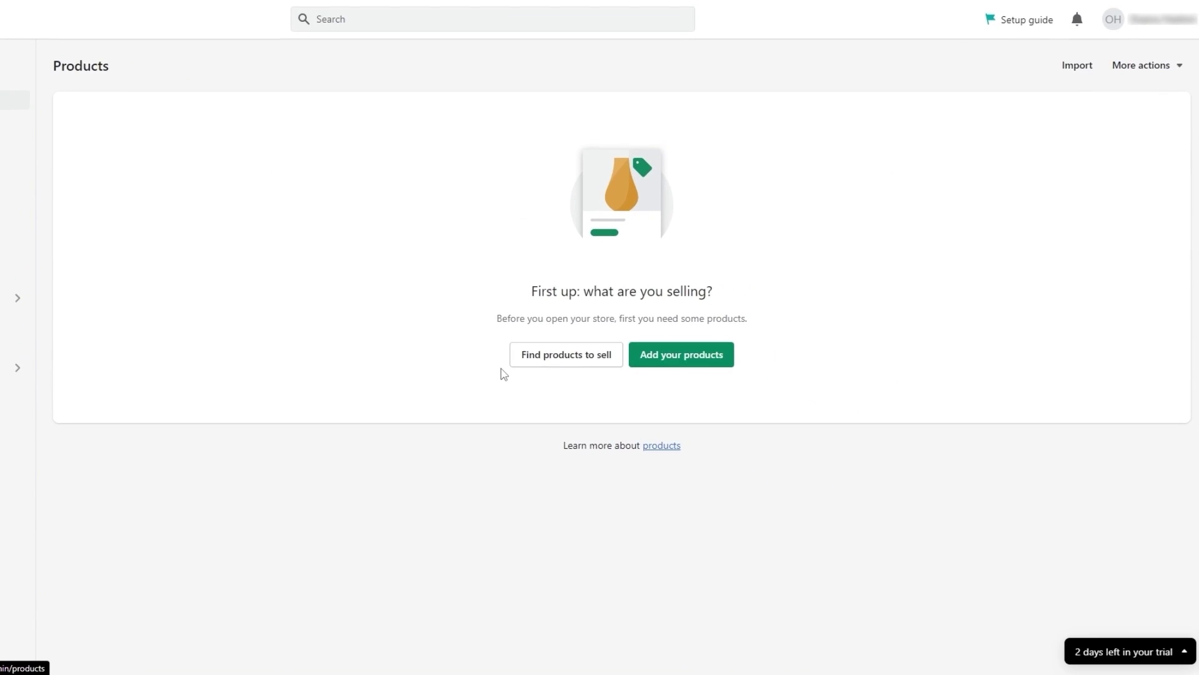
click(684, 364)
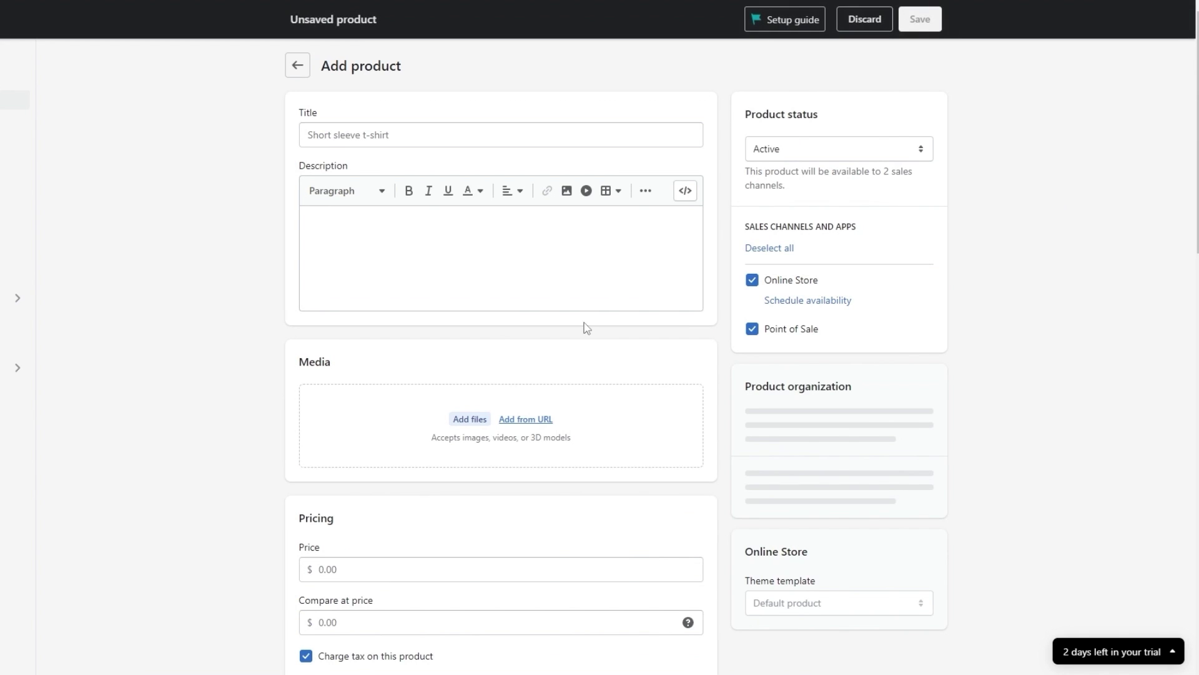
click(332, 129)
text(Basic Hoddie)
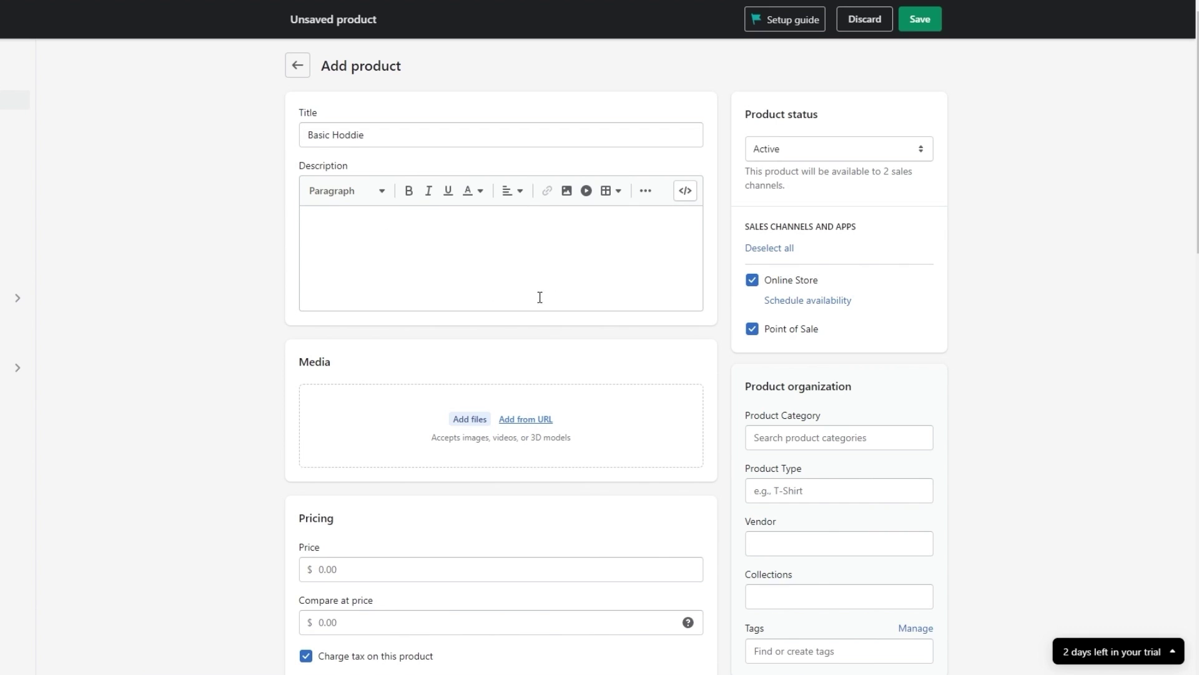
Upload the seven jacket photos from the computer as the new product's media.
scroll(430, 250, down, 1)
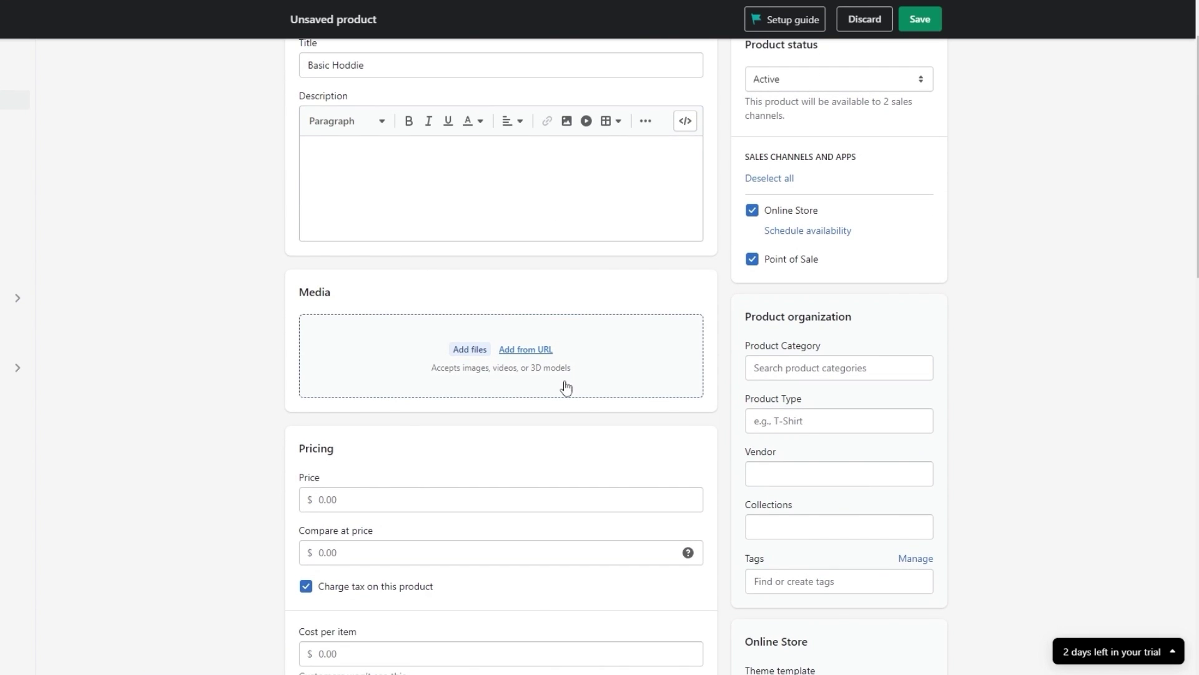
click(469, 350)
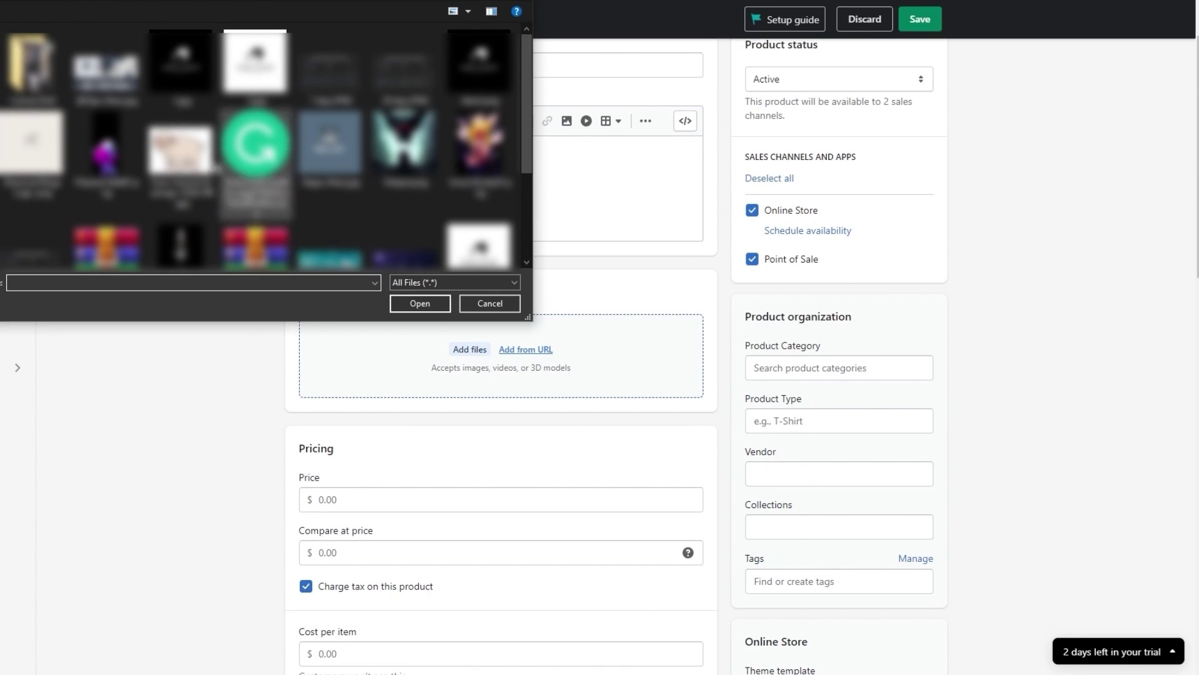
drag(513, 74, 513, 73)
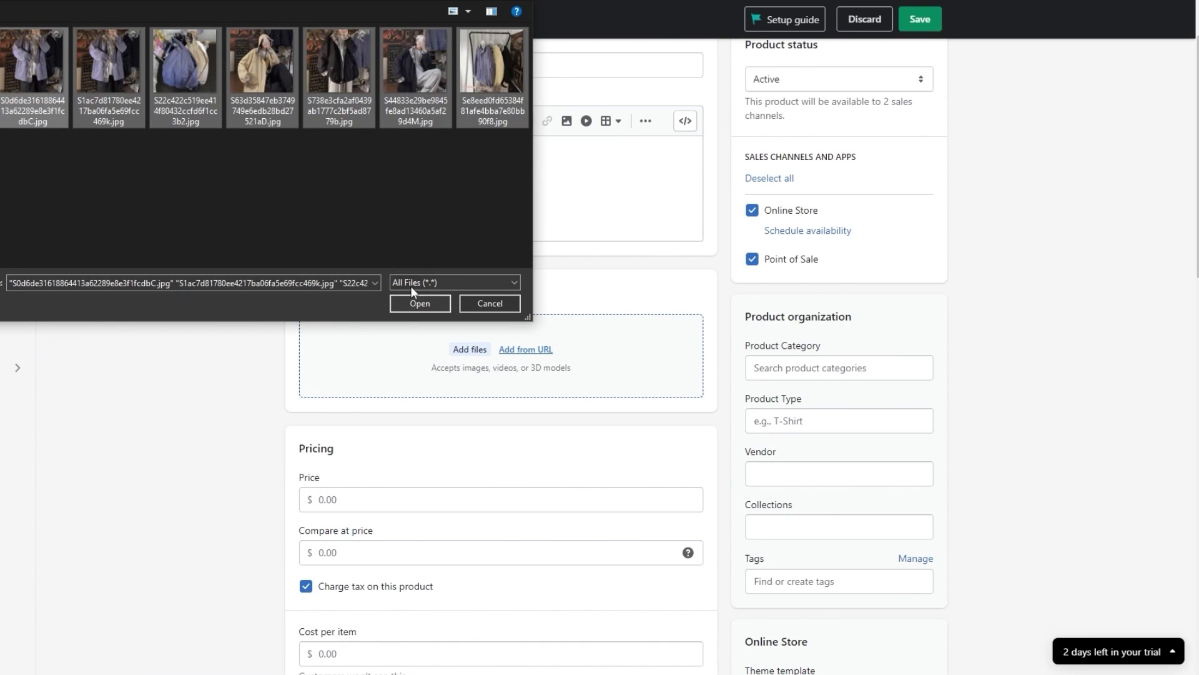
click(420, 303)
Set the product's price to $15, its compare-at price to $20 and its cost per item to $10.
scroll(358, 439, down, 4)
click(358, 439)
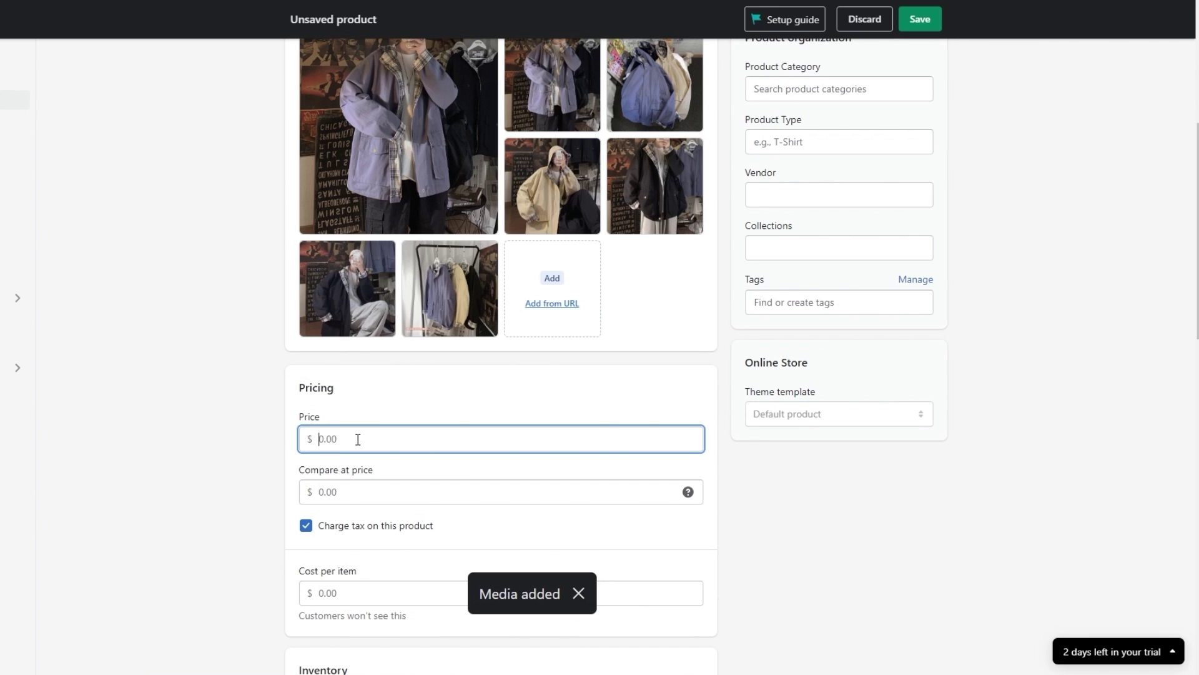
click(369, 491)
text(20)
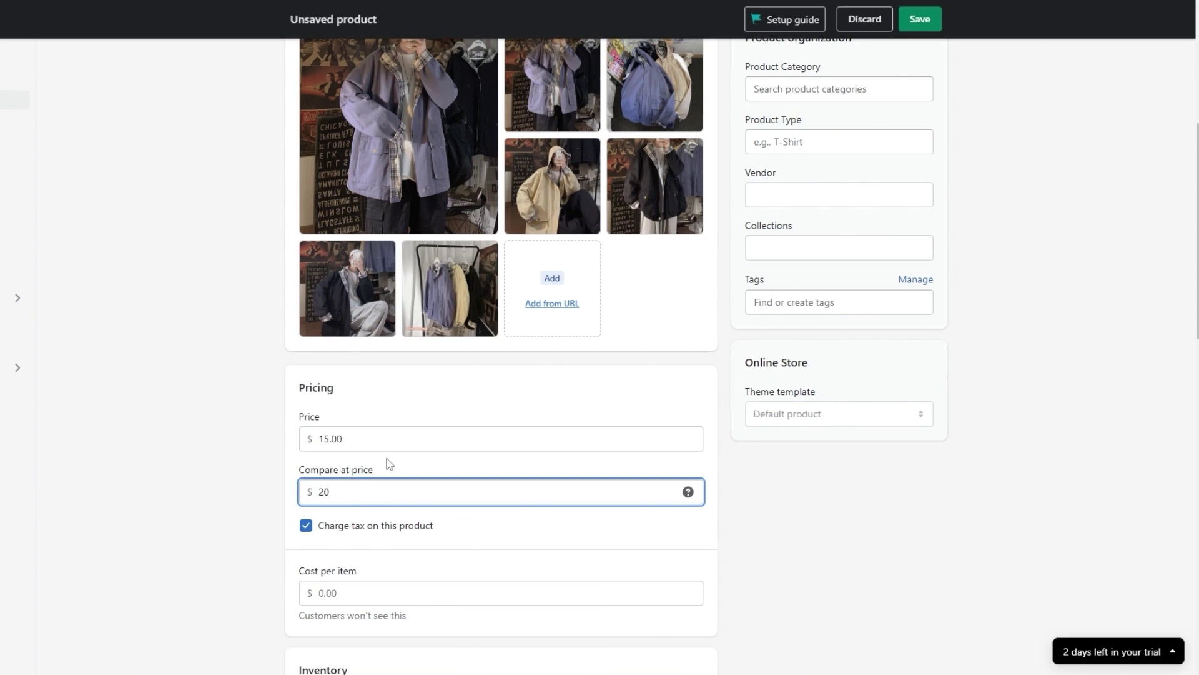
click(389, 463)
scroll(388, 471, down, 3)
click(389, 385)
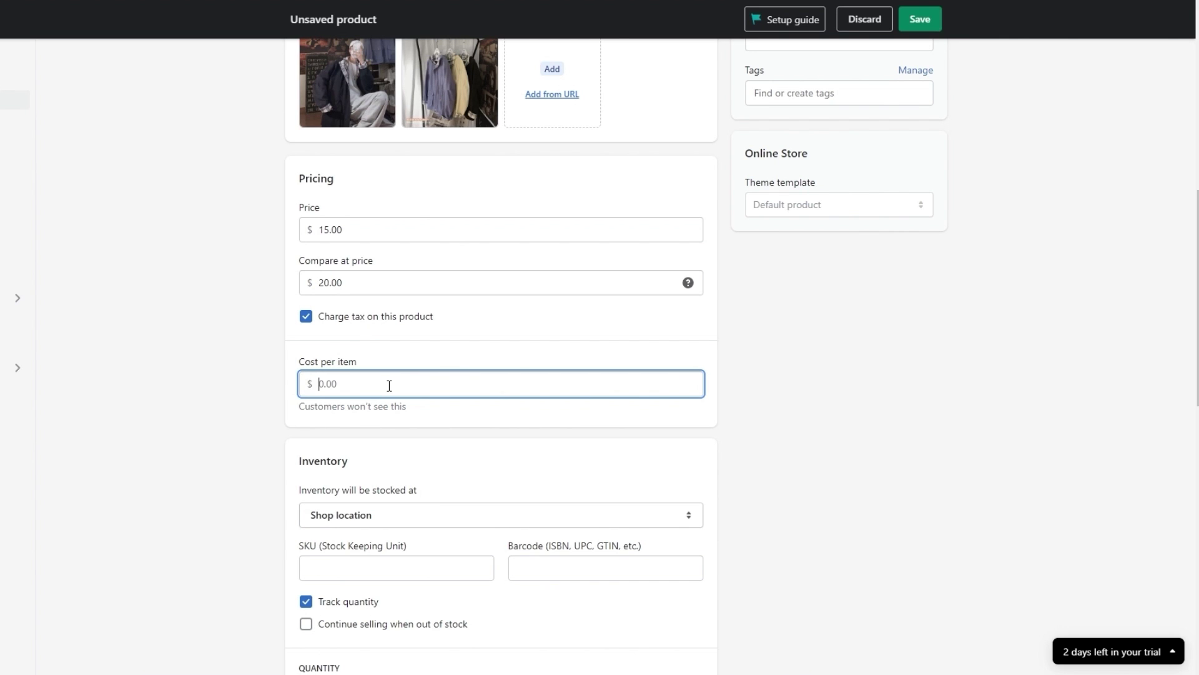
text(10)
click(660, 440)
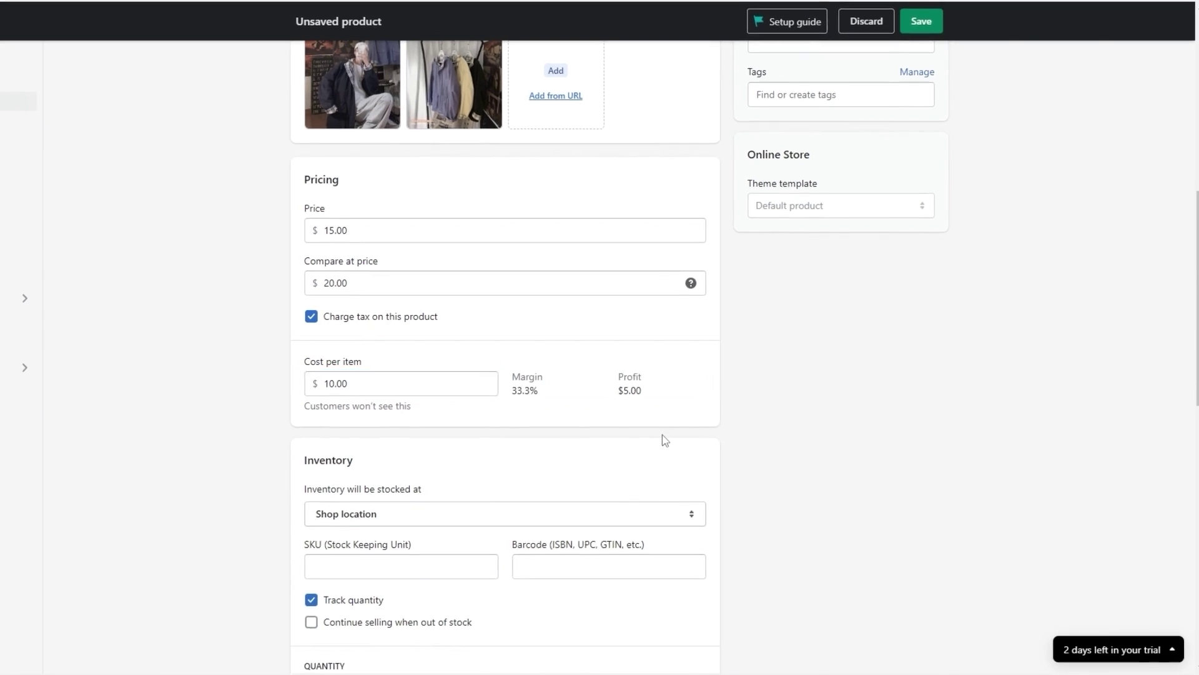
Review the product's inventory and shipping settings, save the Basic Hoddie product and return to the products list.
scroll(668, 431, down, 2)
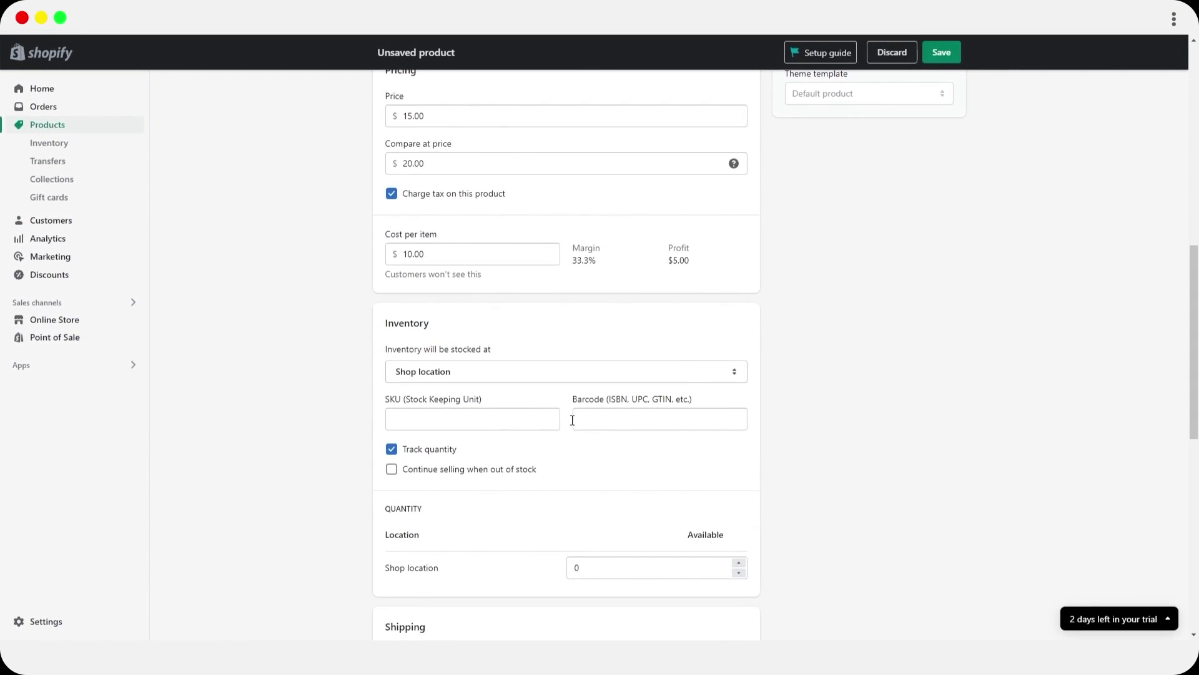
scroll(572, 420, down, 2)
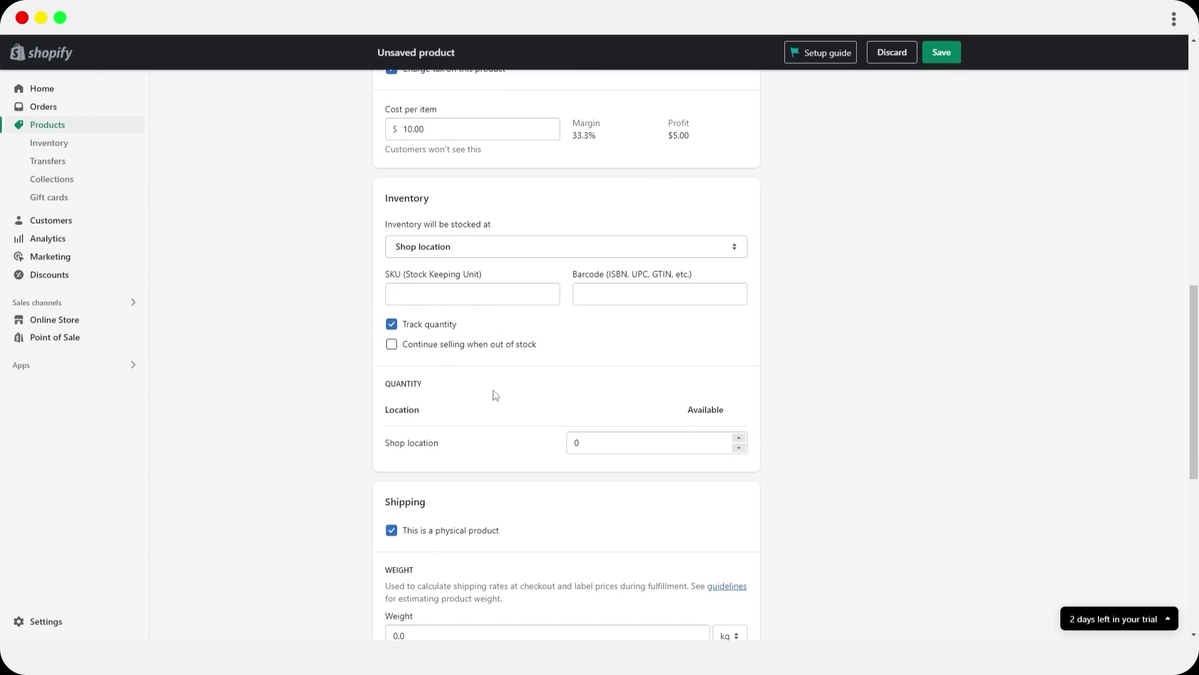
scroll(470, 289, down, 7)
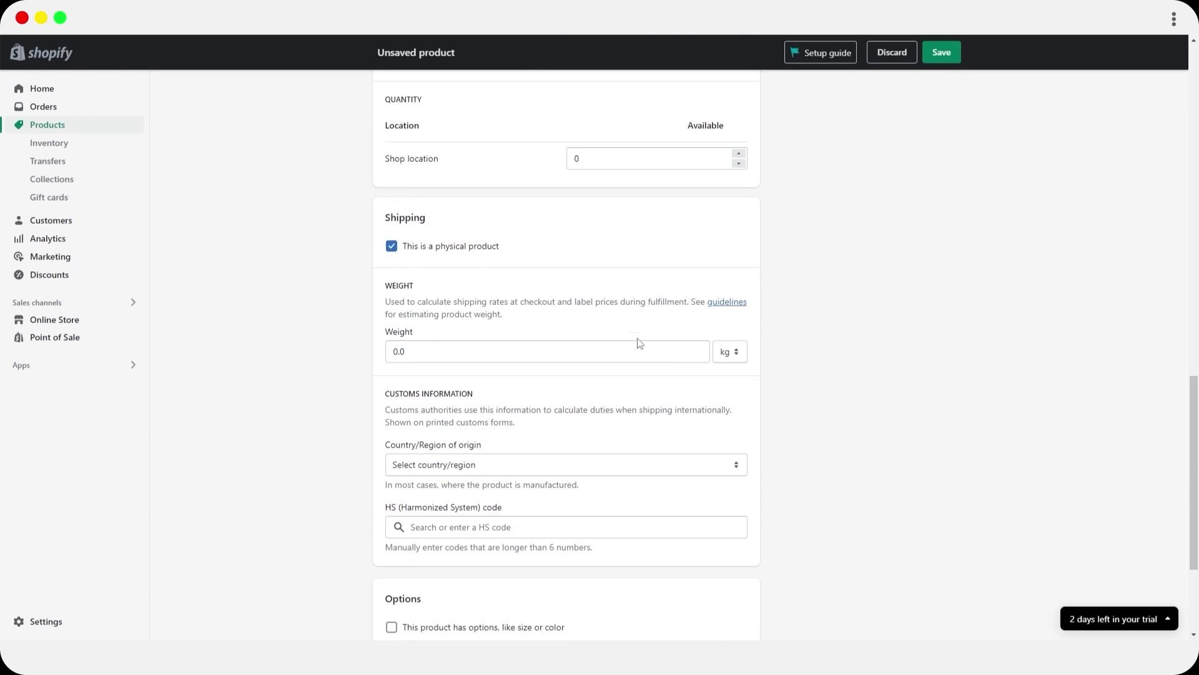
scroll(784, 495, up, 15)
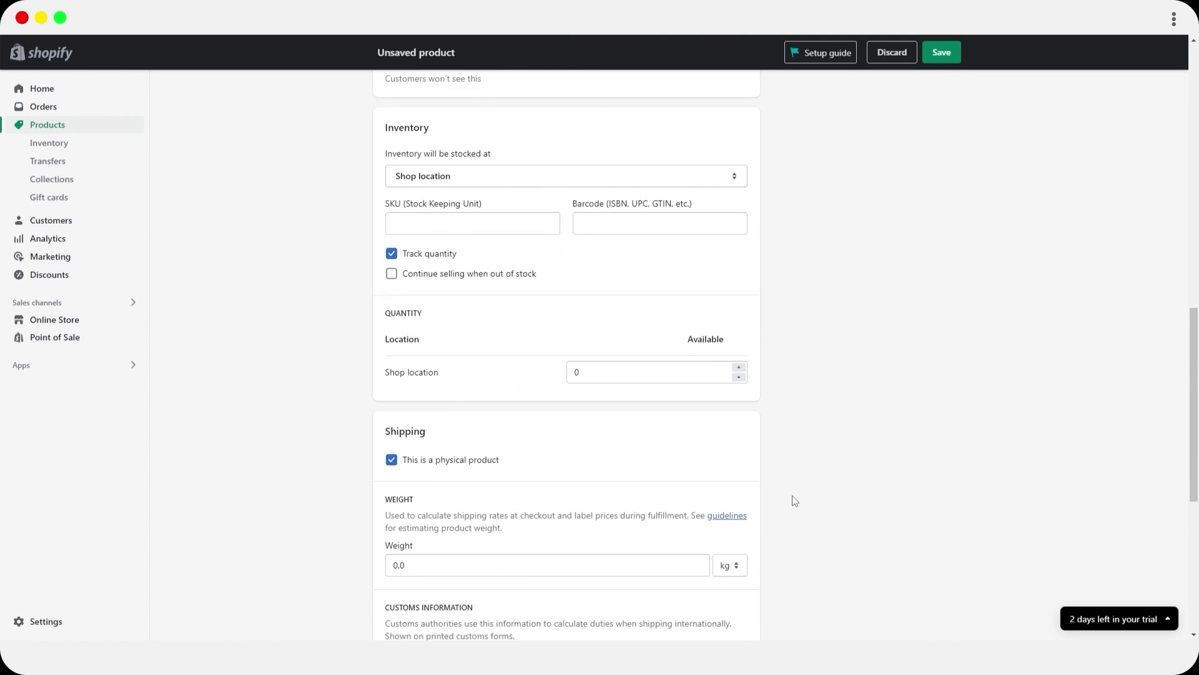
click(935, 57)
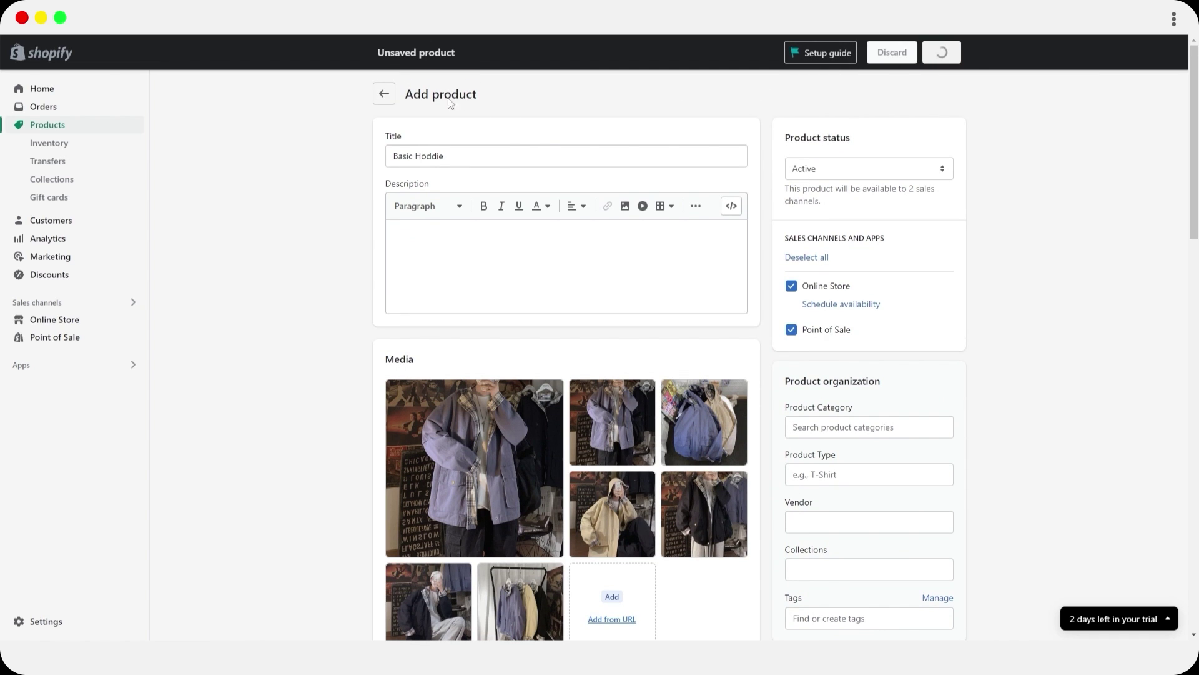
click(387, 92)
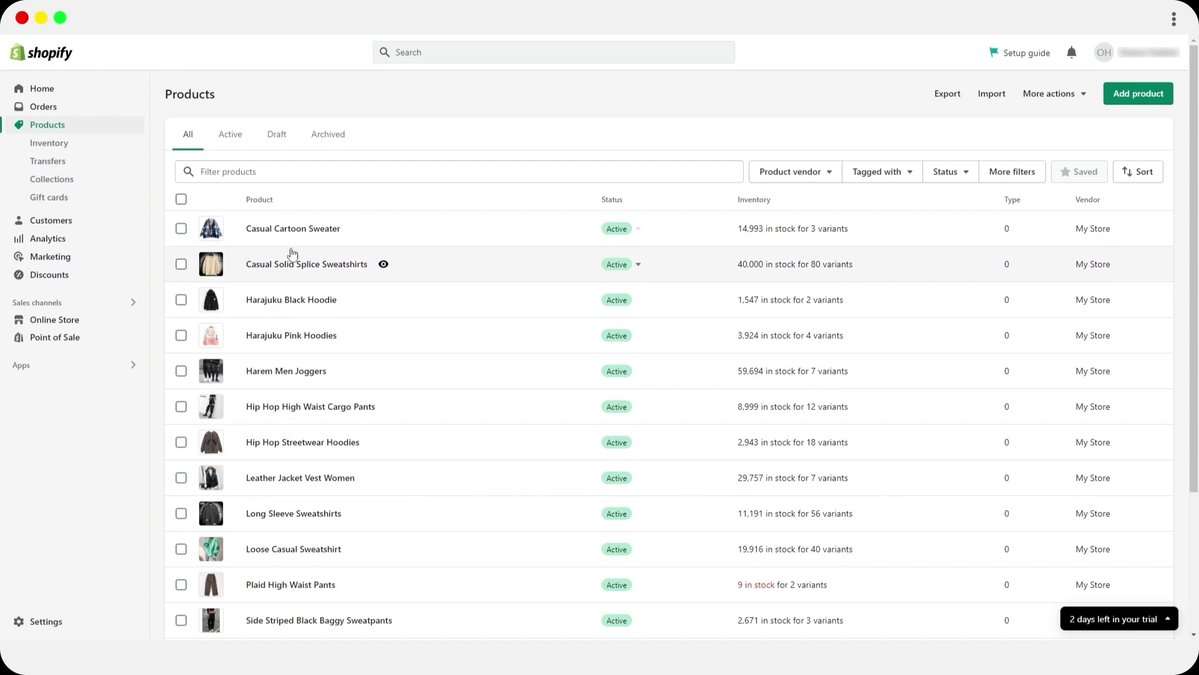
Look through the store's full list of products.
scroll(487, 535, down, 1)
scroll(486, 531, down, 1)
scroll(276, 303, up, 2)
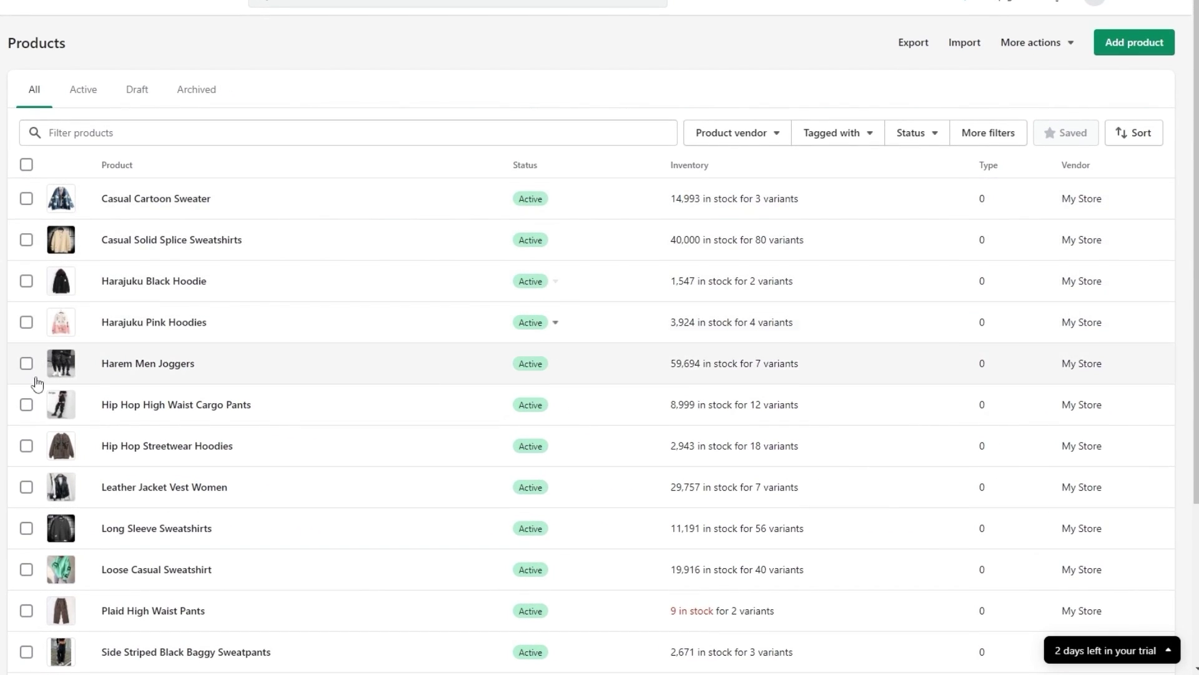
scroll(38, 383, down, 4)
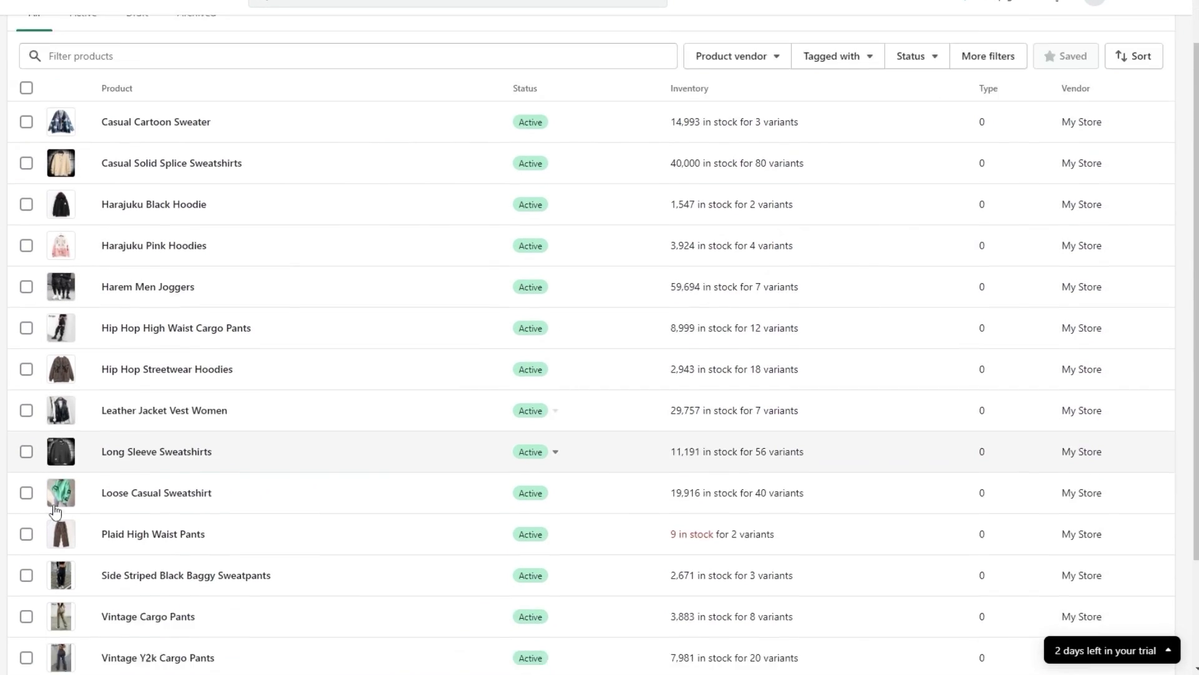
Add nine products, including Casual Cartoon Sweater, Hip Hop High Waist Cargo Pants, Leather Jacket Vest Women and Plaid High Waist Pants, to the Womens collection.
scroll(156, 559, up, 2)
scroll(153, 559, up, 2)
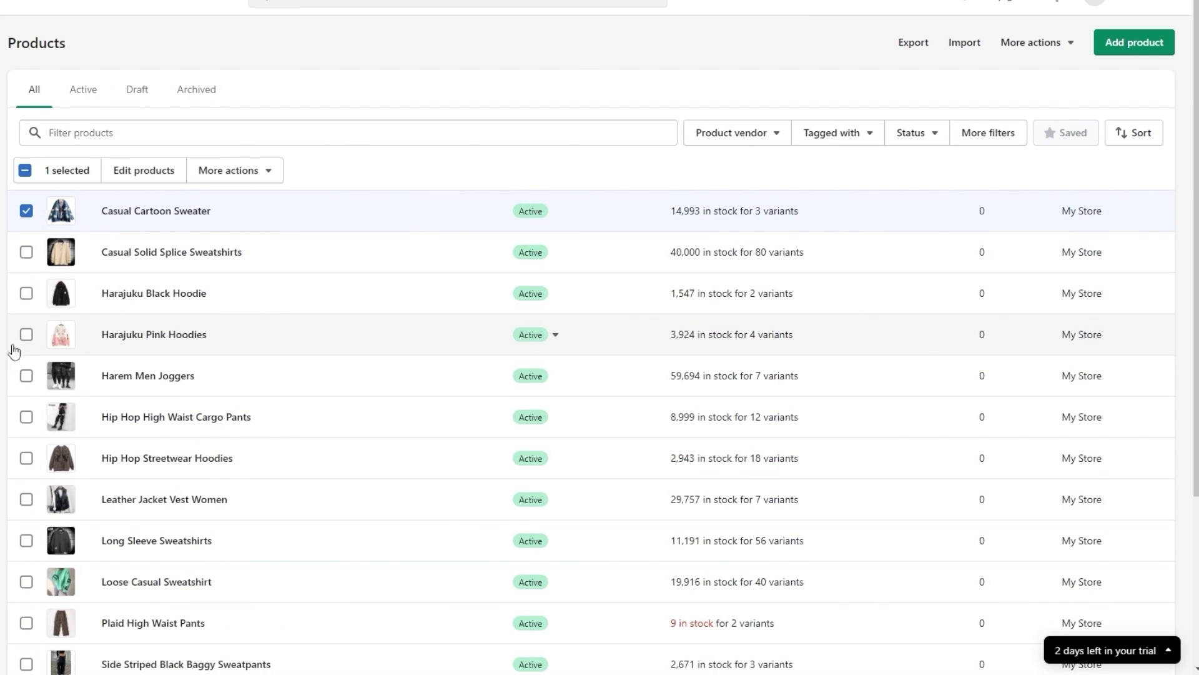
click(26, 417)
shift+click(26, 499)
click(26, 582)
shift+click(26, 664)
click(236, 170)
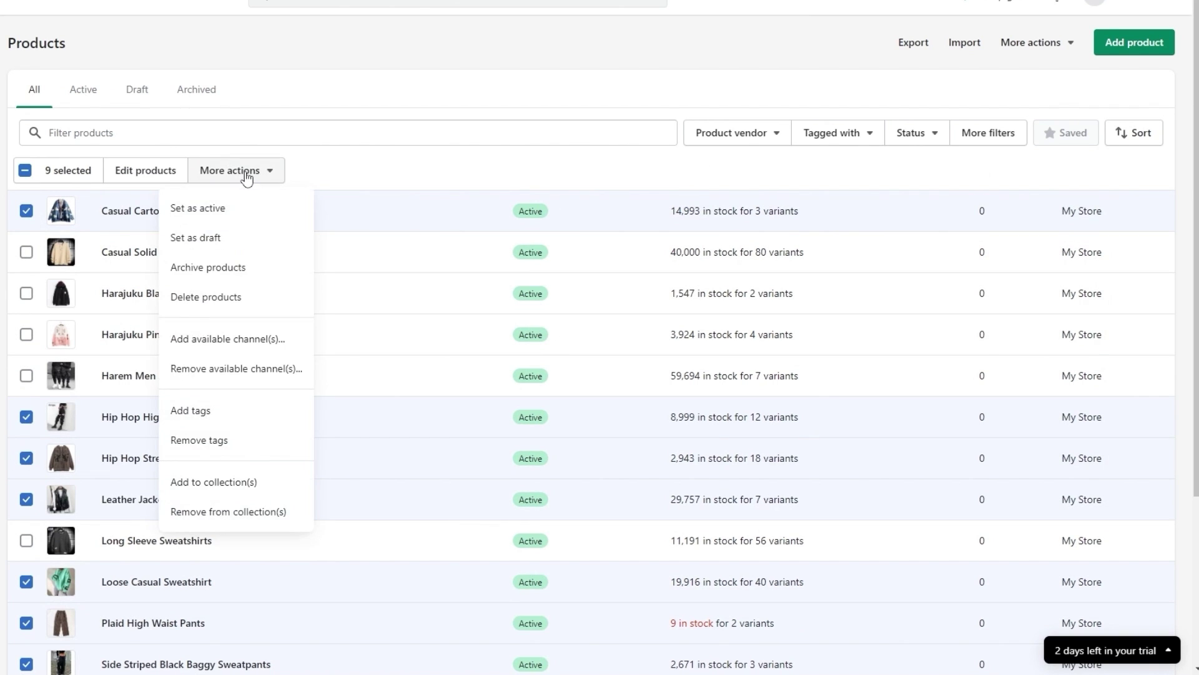
click(243, 491)
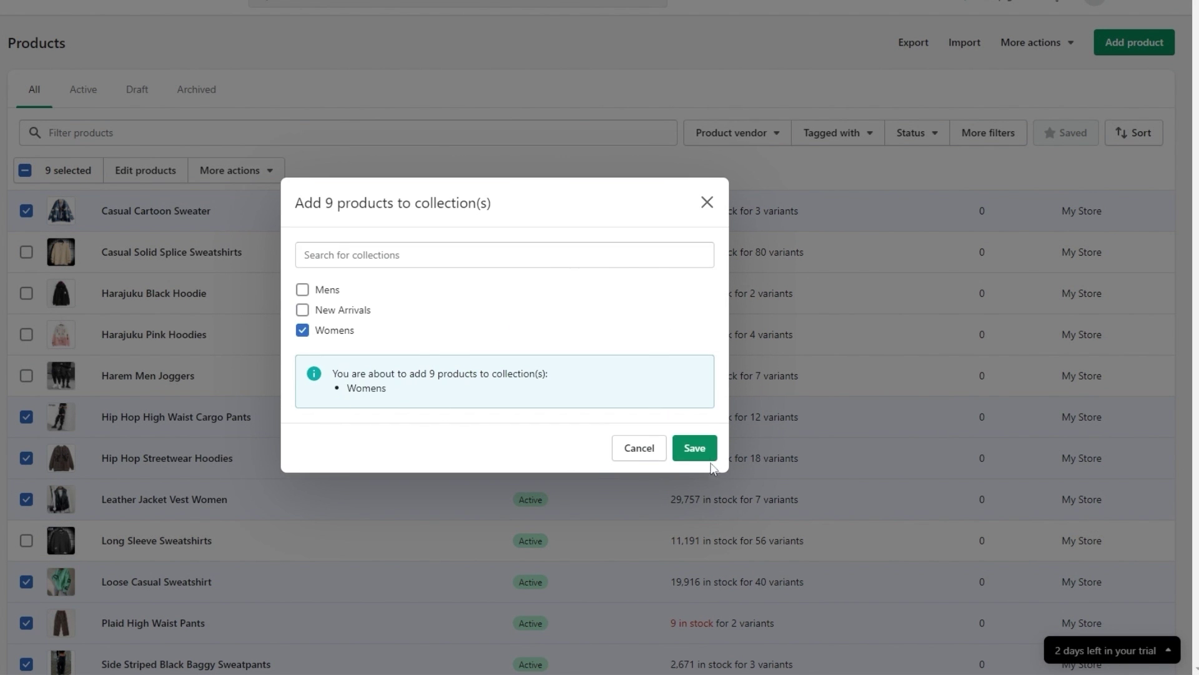
click(704, 455)
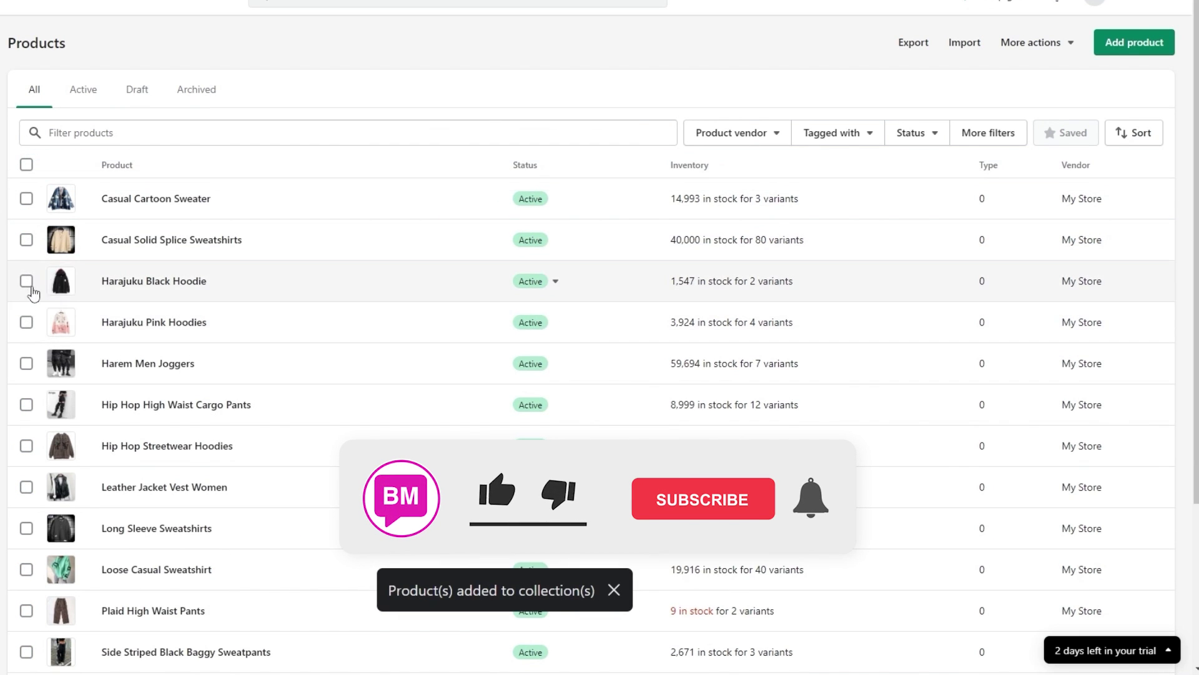
Add Casual Solid Splice Sweatshirts, Harem Men Joggers, Hip Hop Streetwear Hoodies and Long Sleeve Sweatshirts to the Mens collection.
click(26, 240)
click(27, 364)
scroll(27, 406, down, 2)
click(26, 394)
click(26, 313)
scroll(125, 250, up, 2)
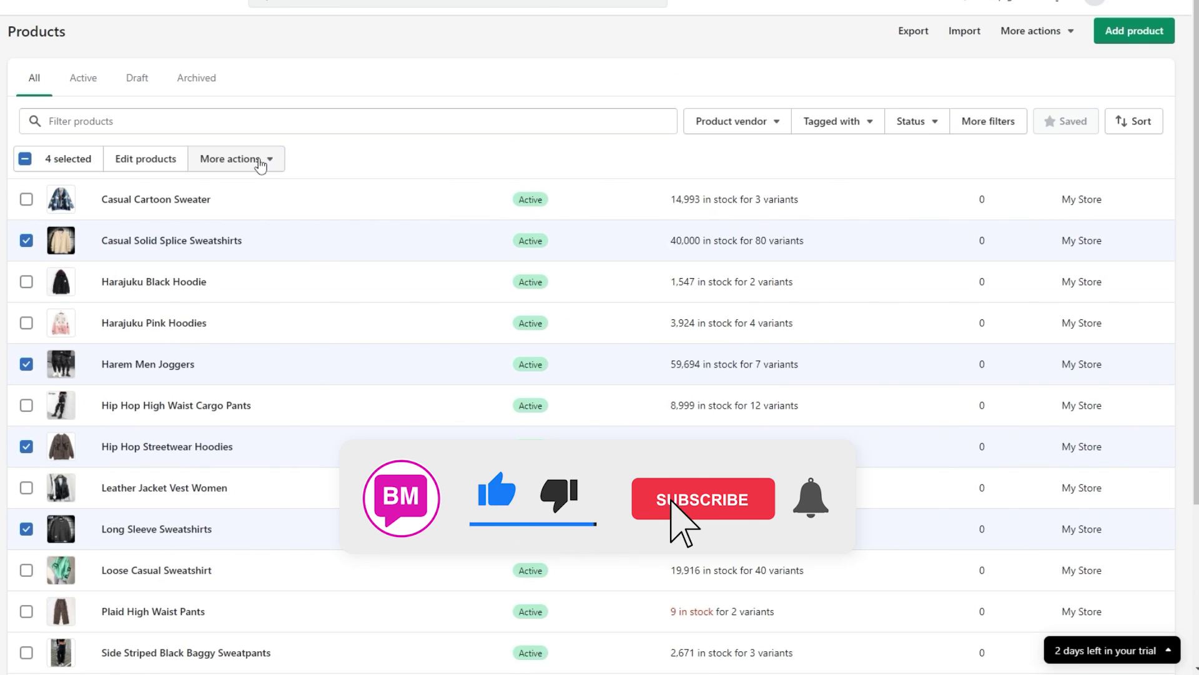
click(261, 163)
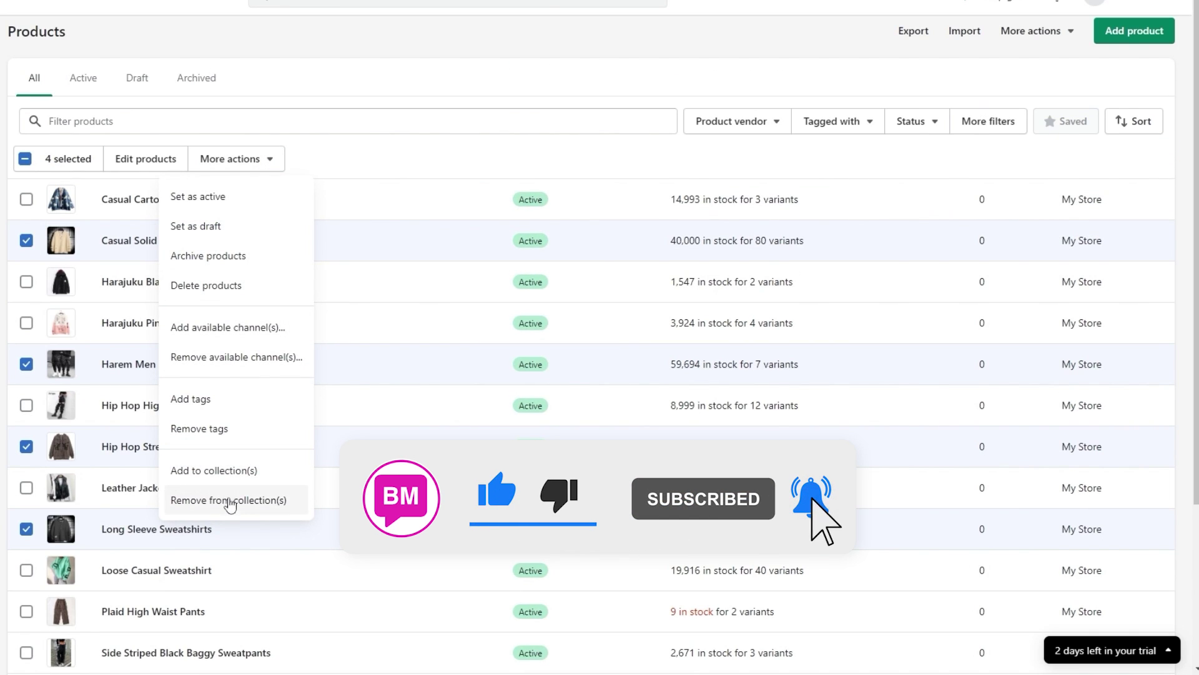
click(246, 471)
click(303, 289)
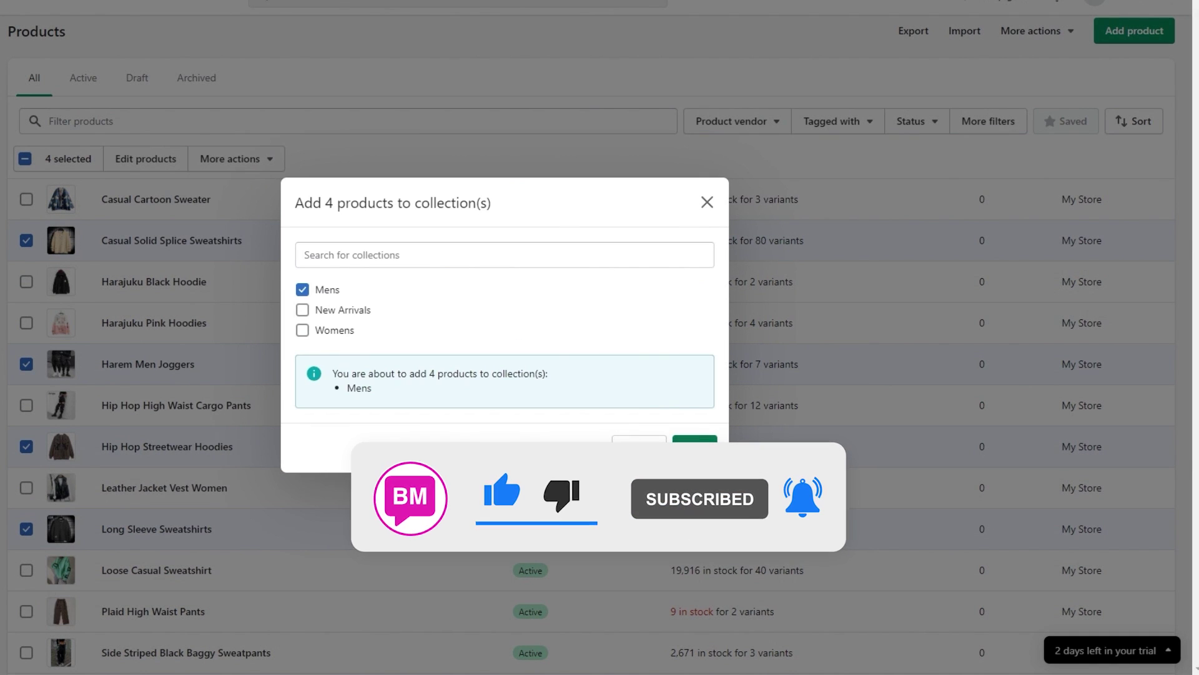
click(695, 448)
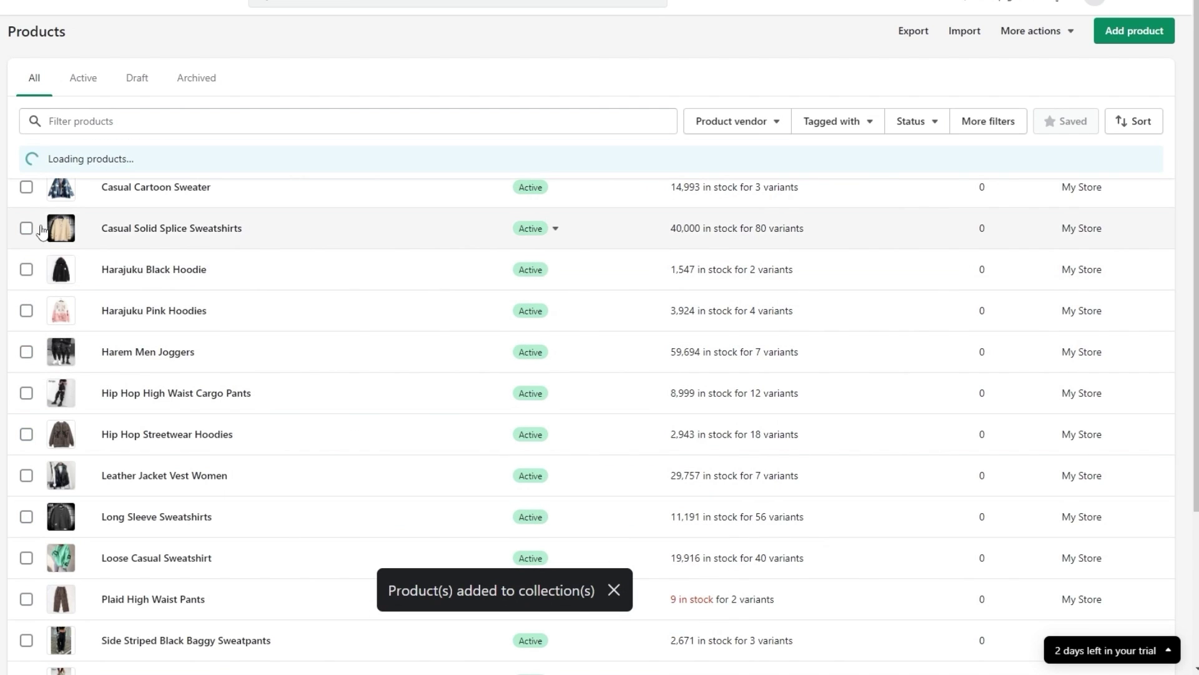
Add Harem Men Joggers, Long Sleeve Sweatshirts, Side Striped Black Baggy Sweatpants, Vintage Cargo Pants and Vintage Y2k Cargo Pants to the New Arrivals collection.
scroll(25, 375, down, 4)
click(25, 507)
click(24, 466)
click(25, 425)
scroll(28, 431, up, 2)
click(26, 421)
click(25, 257)
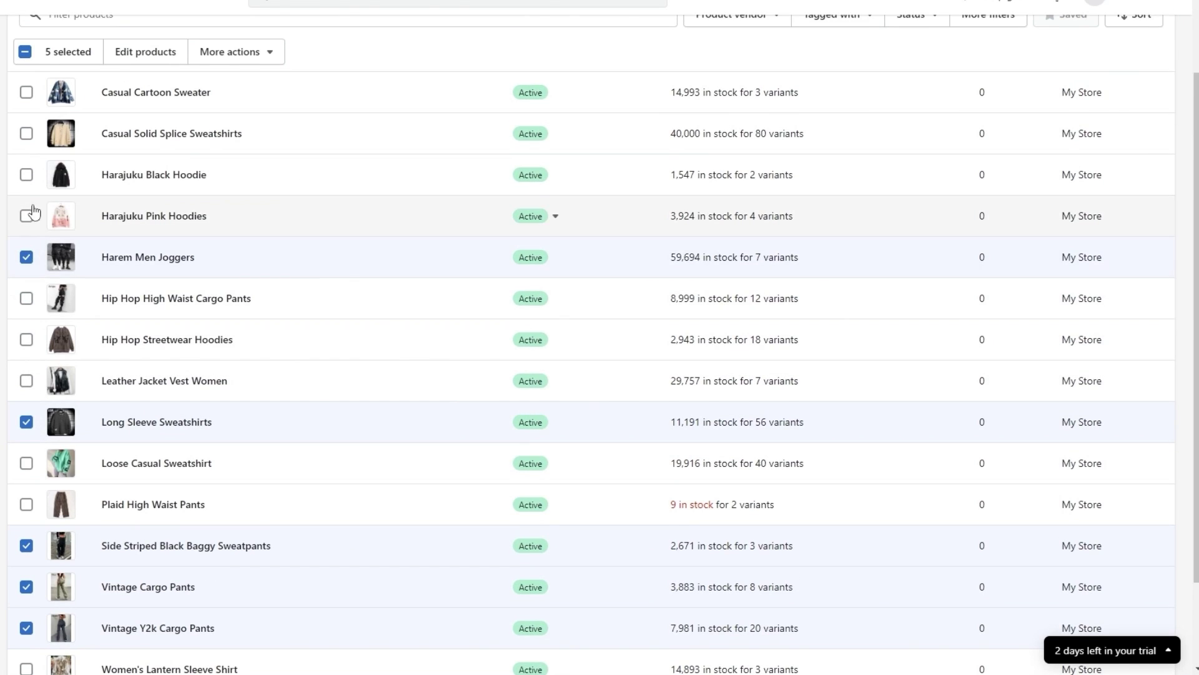
click(237, 250)
click(327, 344)
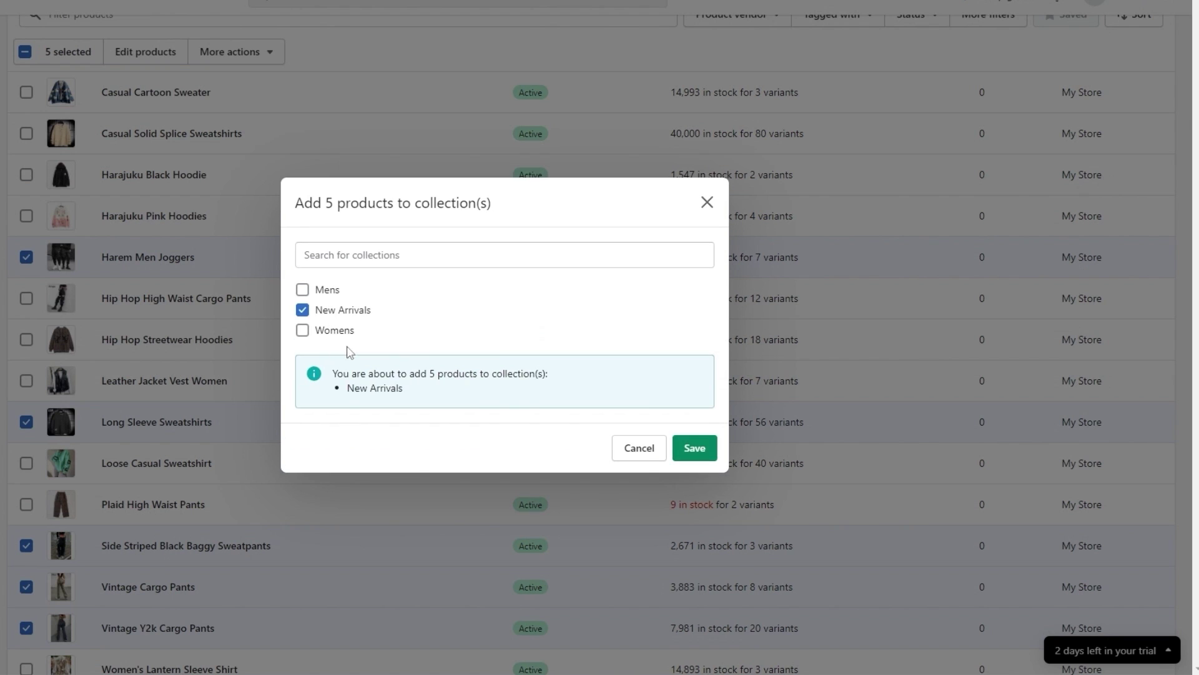
click(696, 447)
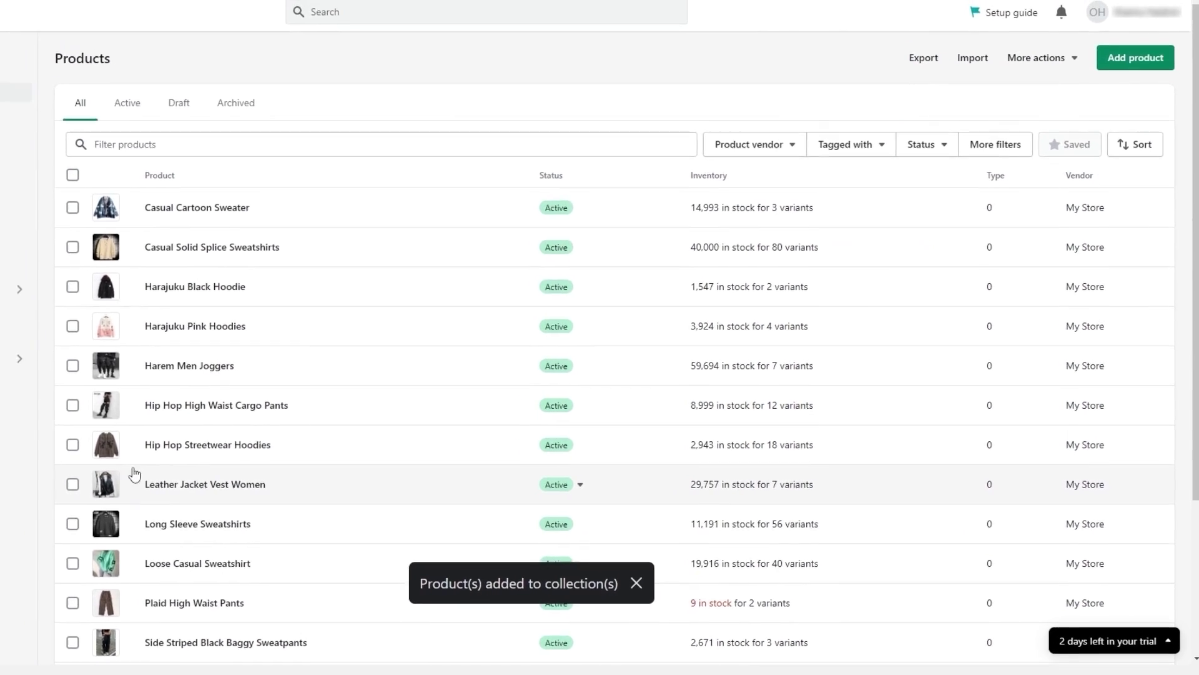
scroll(363, 464, down, 3)
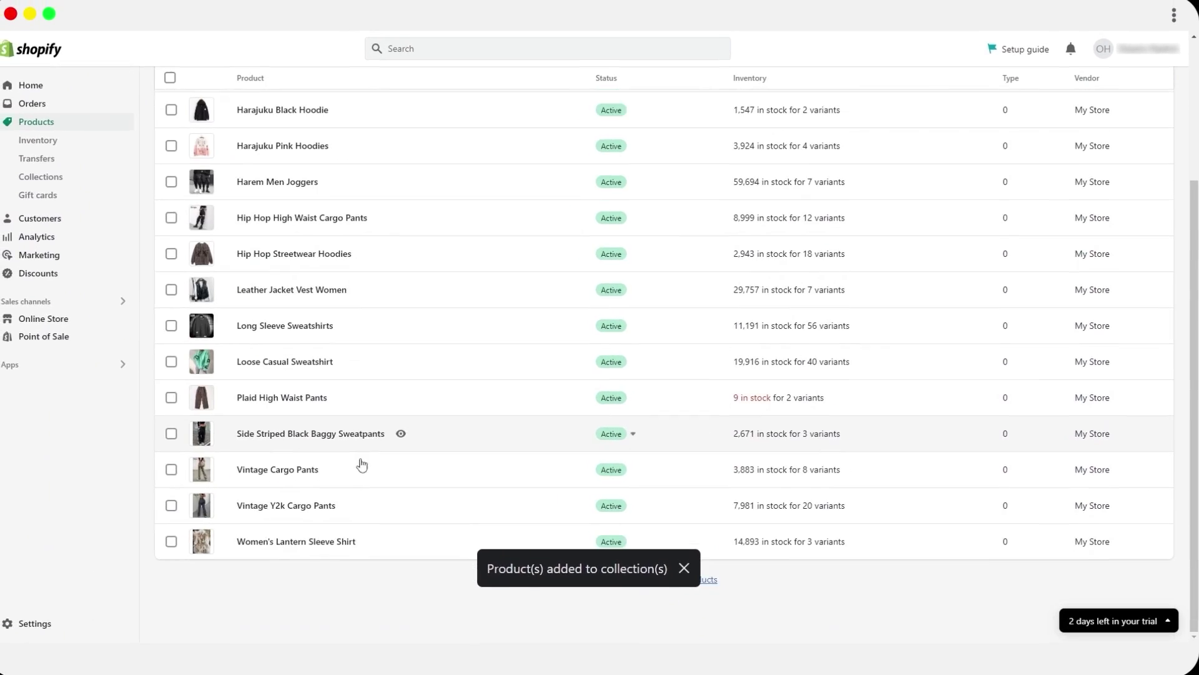
scroll(370, 463, up, 3)
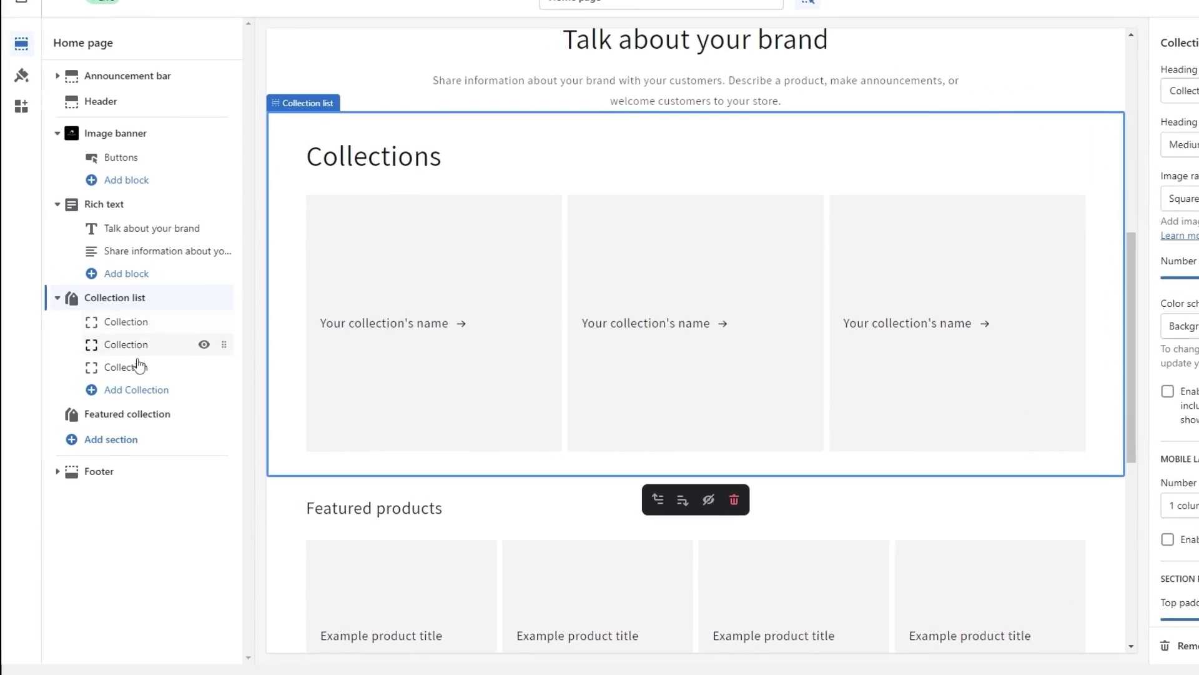
Assign the Mens collection to the first block of the home page's collection list and Womens to the second.
click(444, 374)
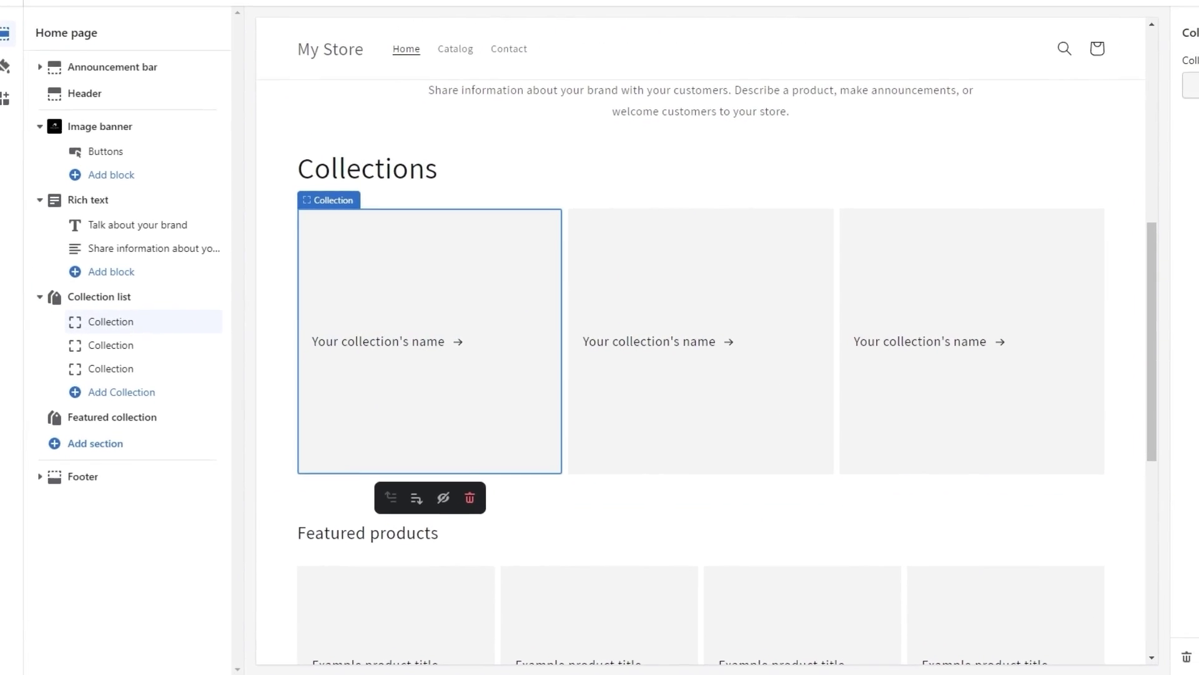
click(1046, 139)
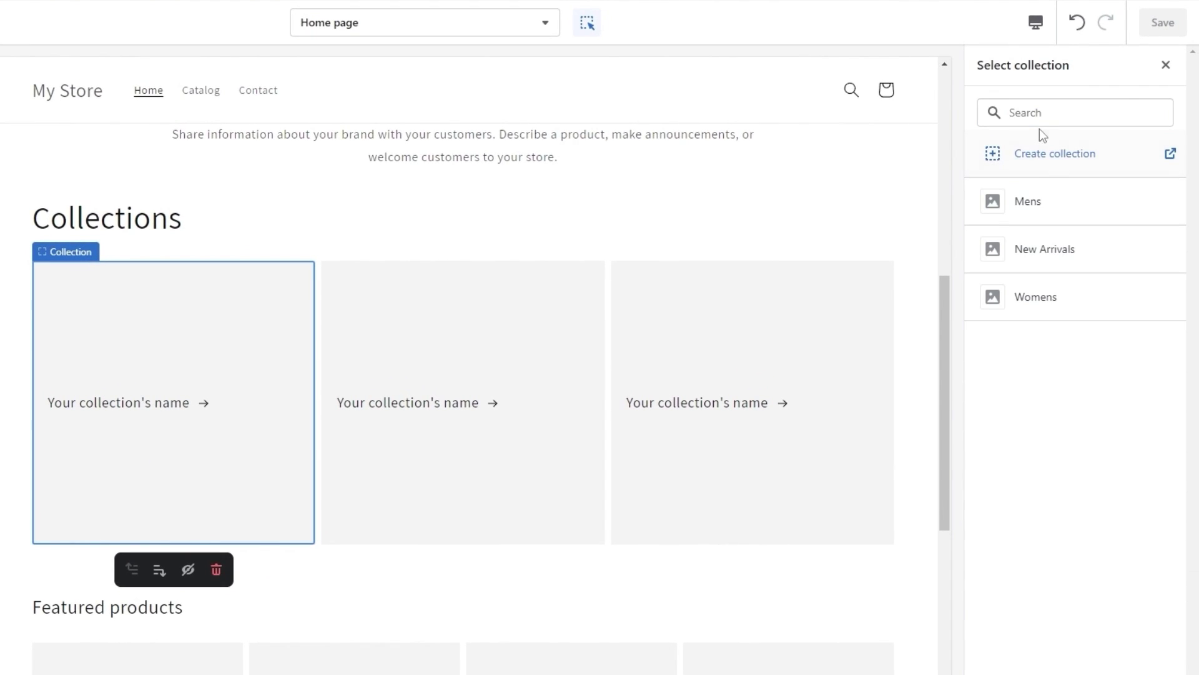
click(1045, 203)
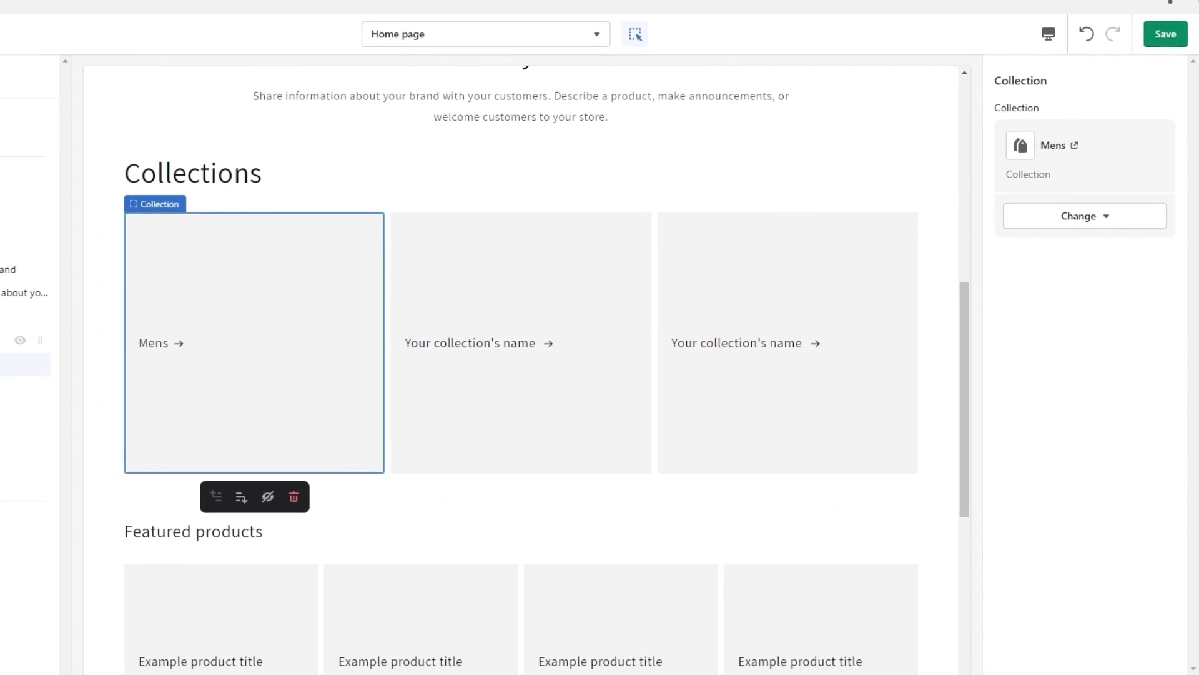
click(13, 387)
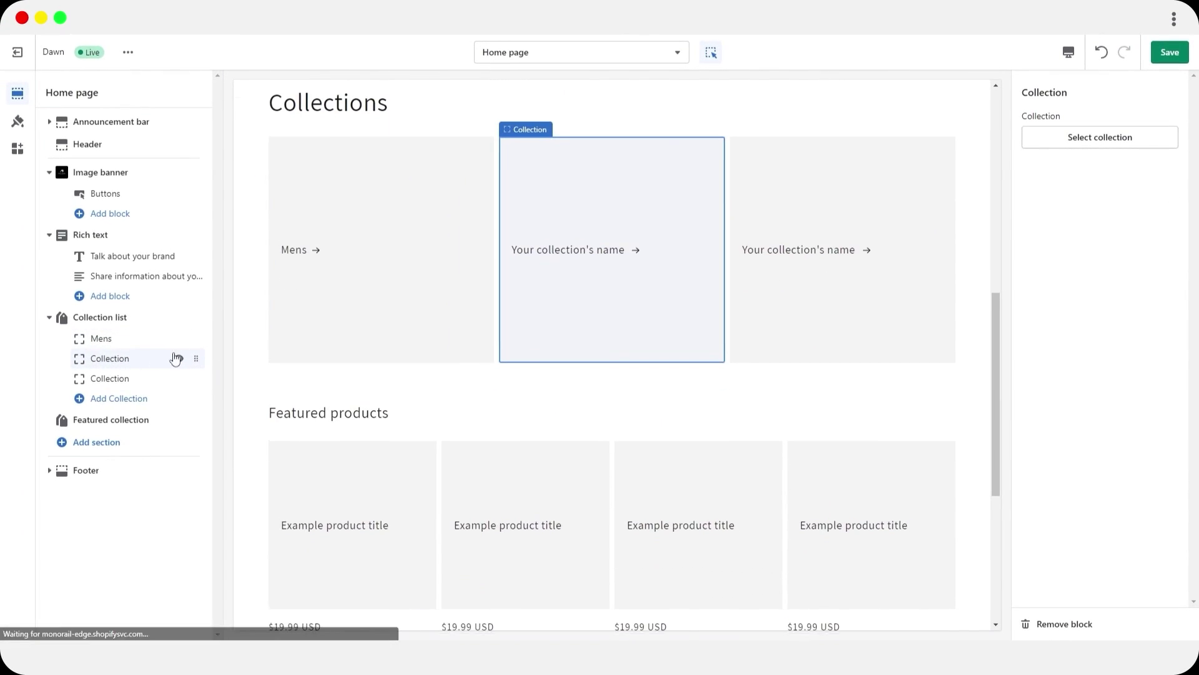
click(1124, 126)
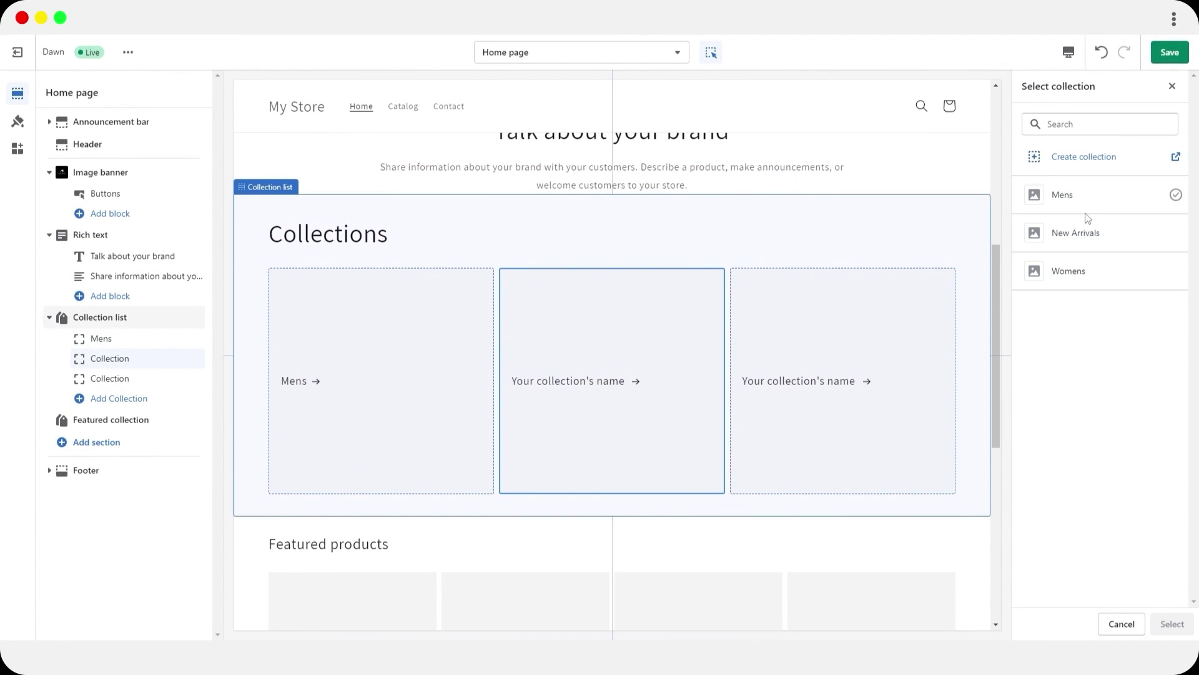
click(1086, 283)
click(1172, 623)
Remove the empty third block from the collection list and set its number of columns on desktop to 2.
click(822, 293)
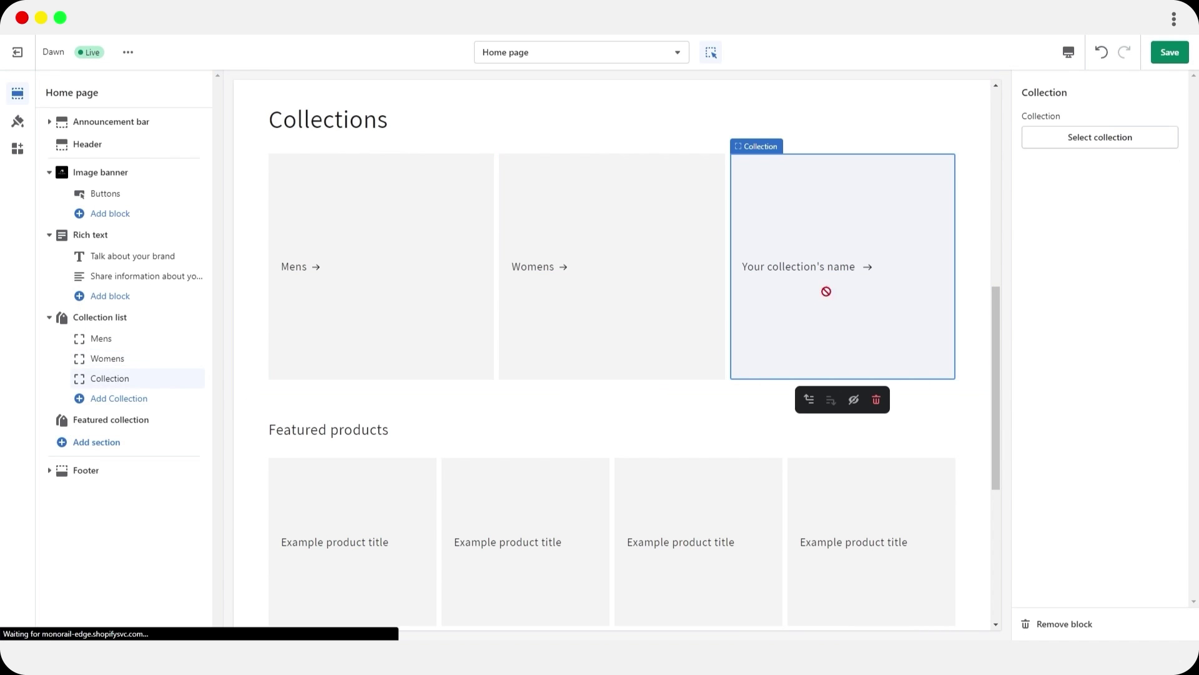
click(1062, 623)
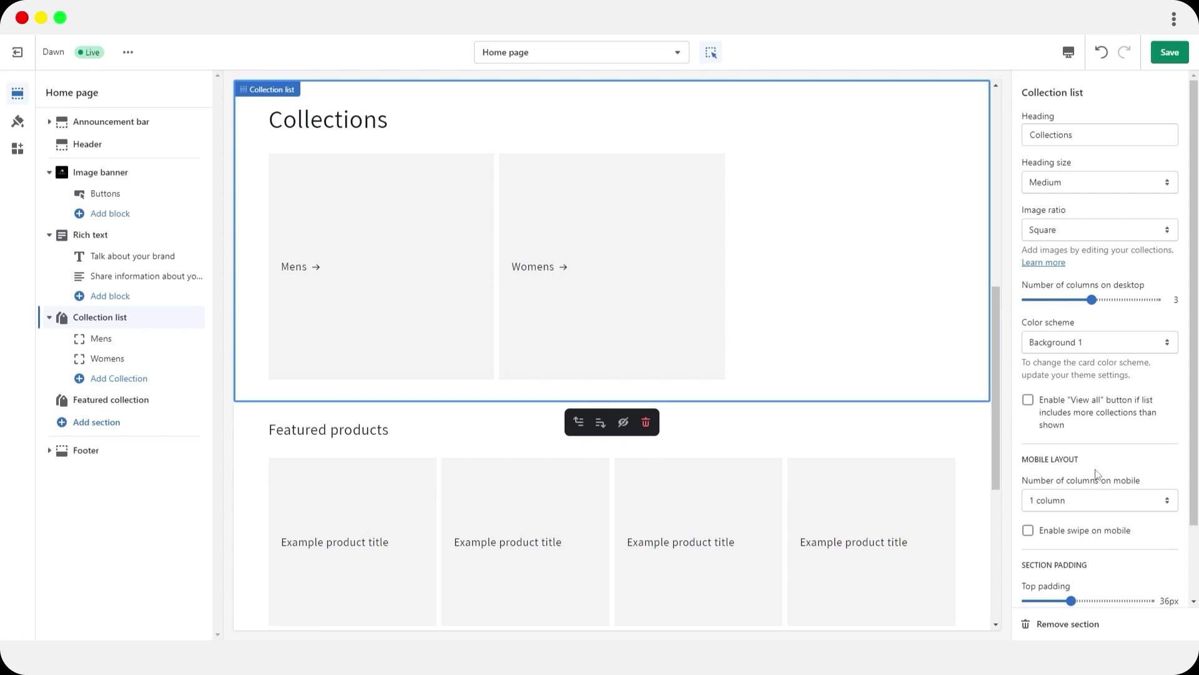
drag(1123, 298, 1059, 299)
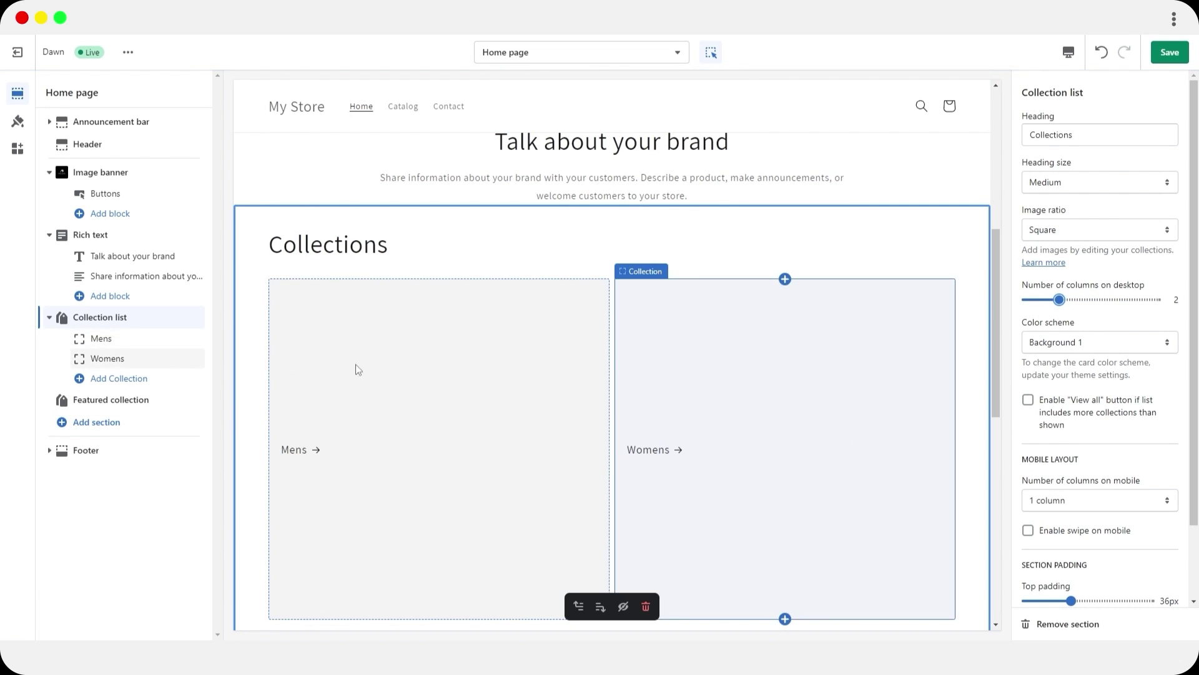
Change the featured collection section's heading to New Arrivals.
scroll(306, 412, down, 3)
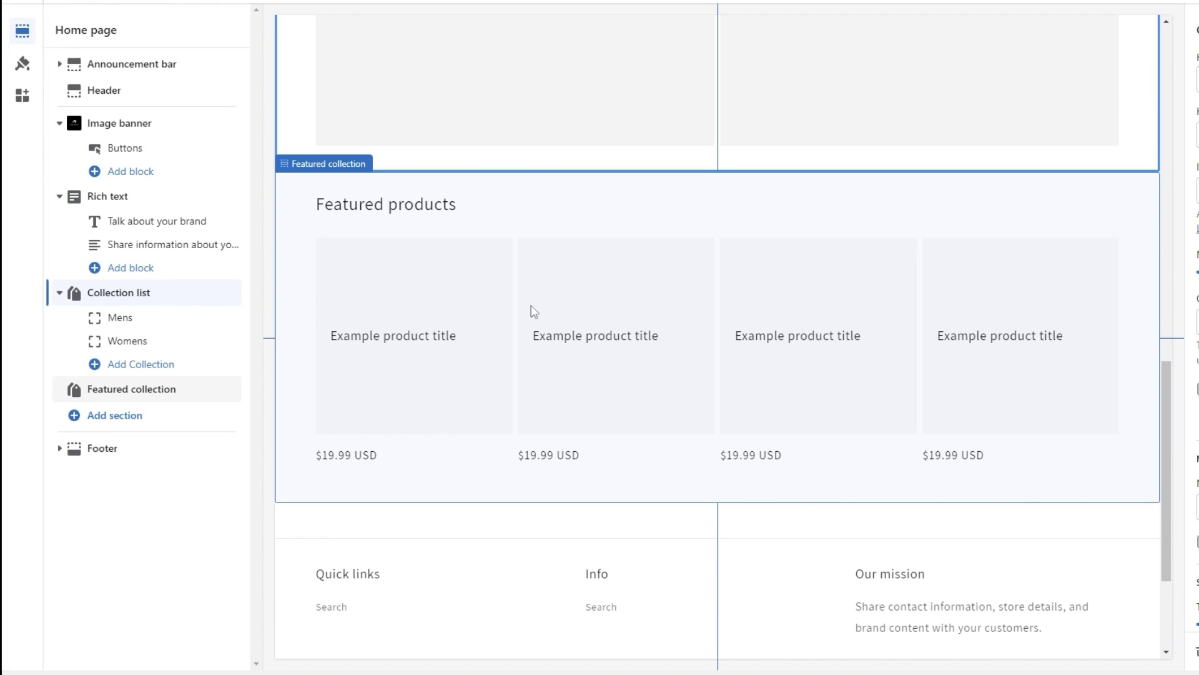
click(149, 392)
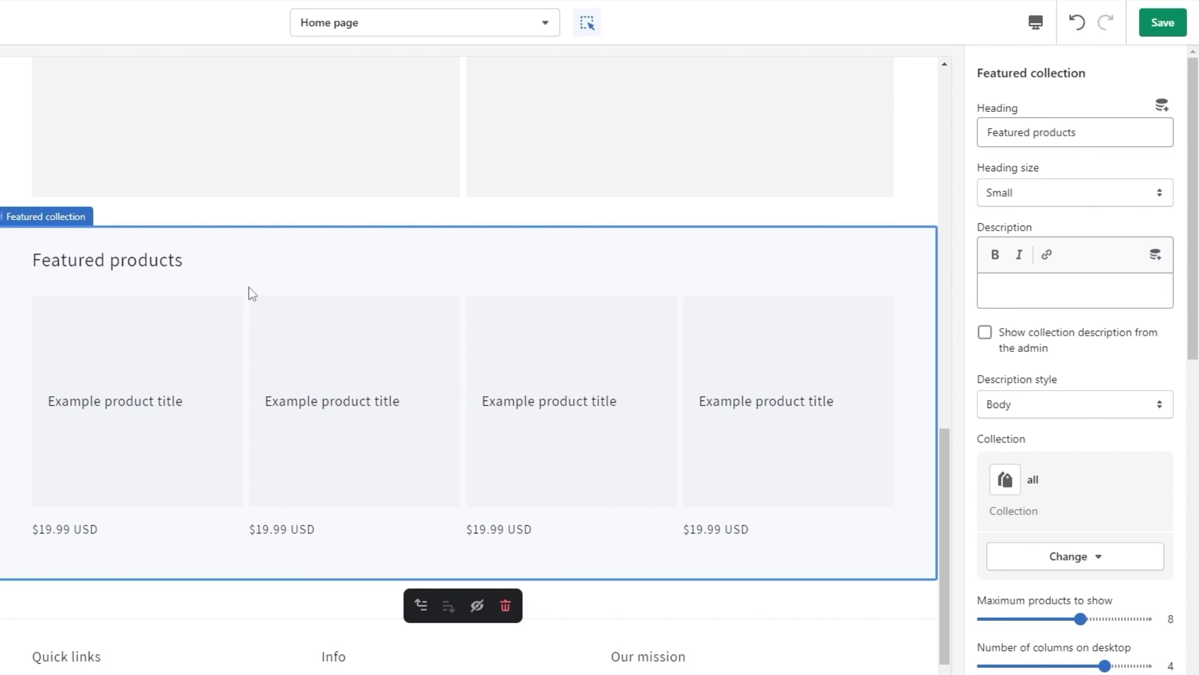
triple_click(1098, 140)
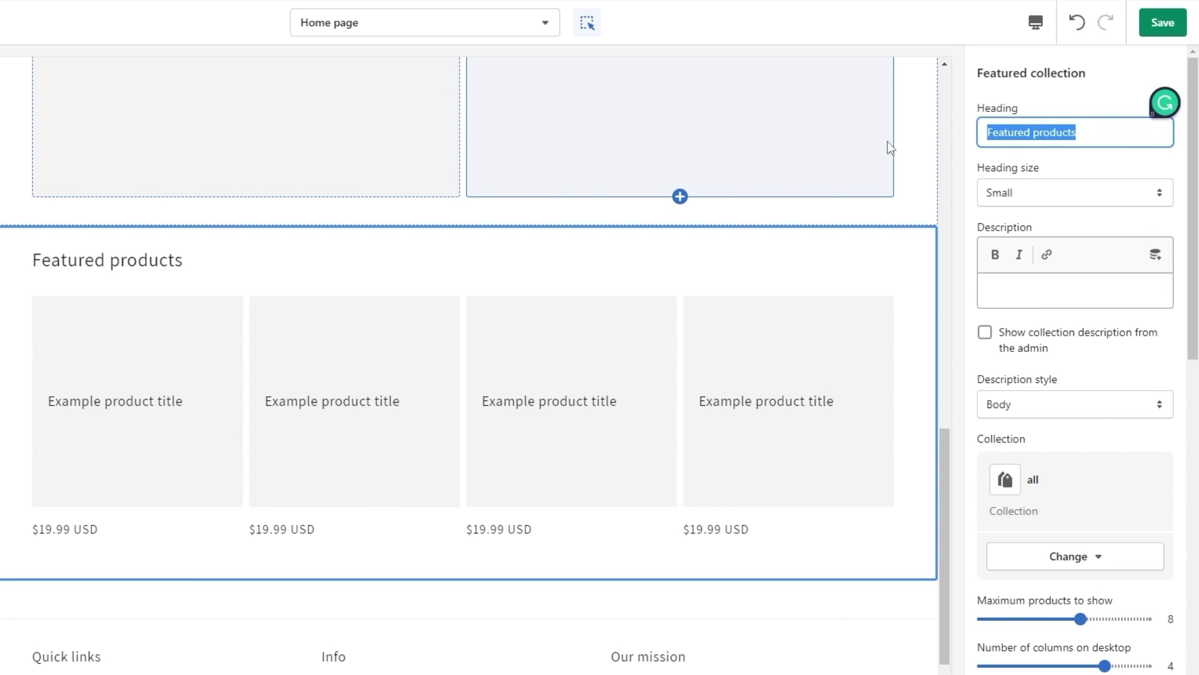
text(New A)
text(rrivals)
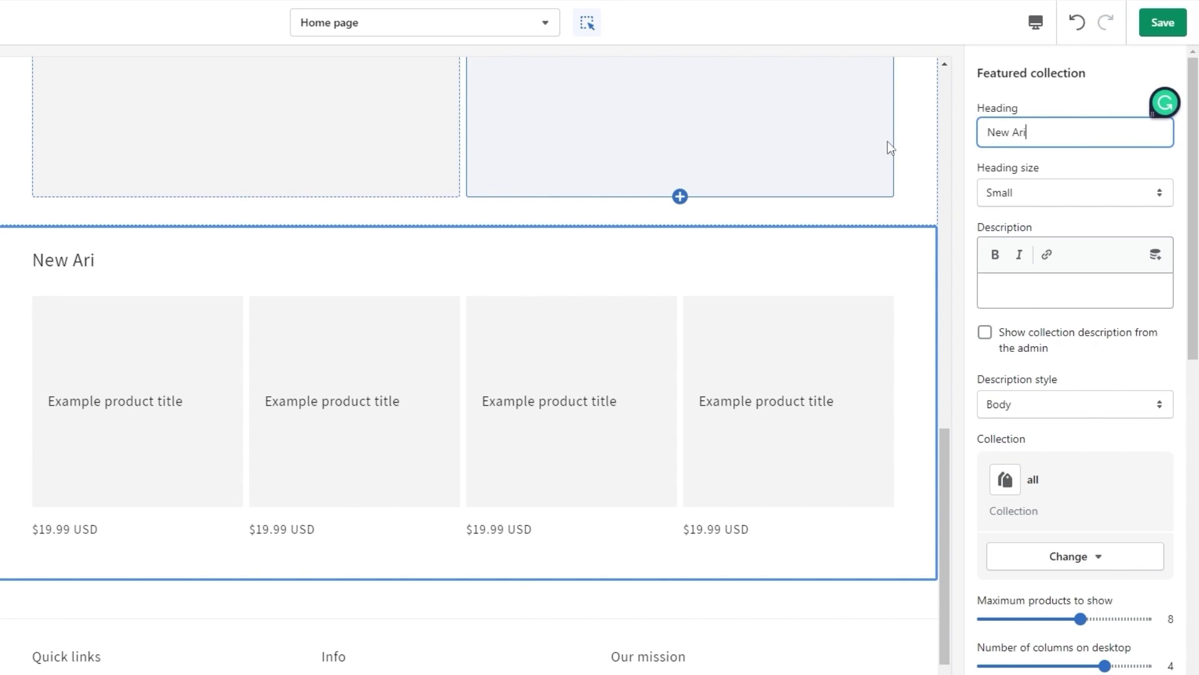
Set the featured collection section to show the New Arrivals collection and save the home page changes.
scroll(603, 435, down, 3)
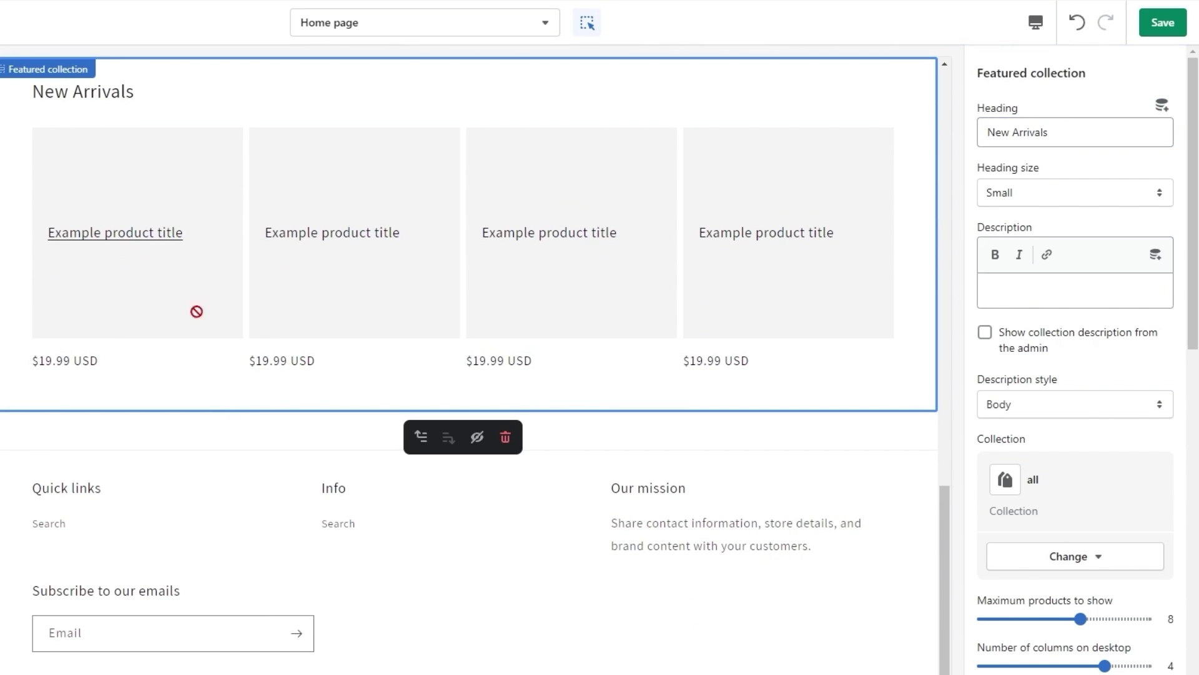
scroll(1047, 430, down, 3)
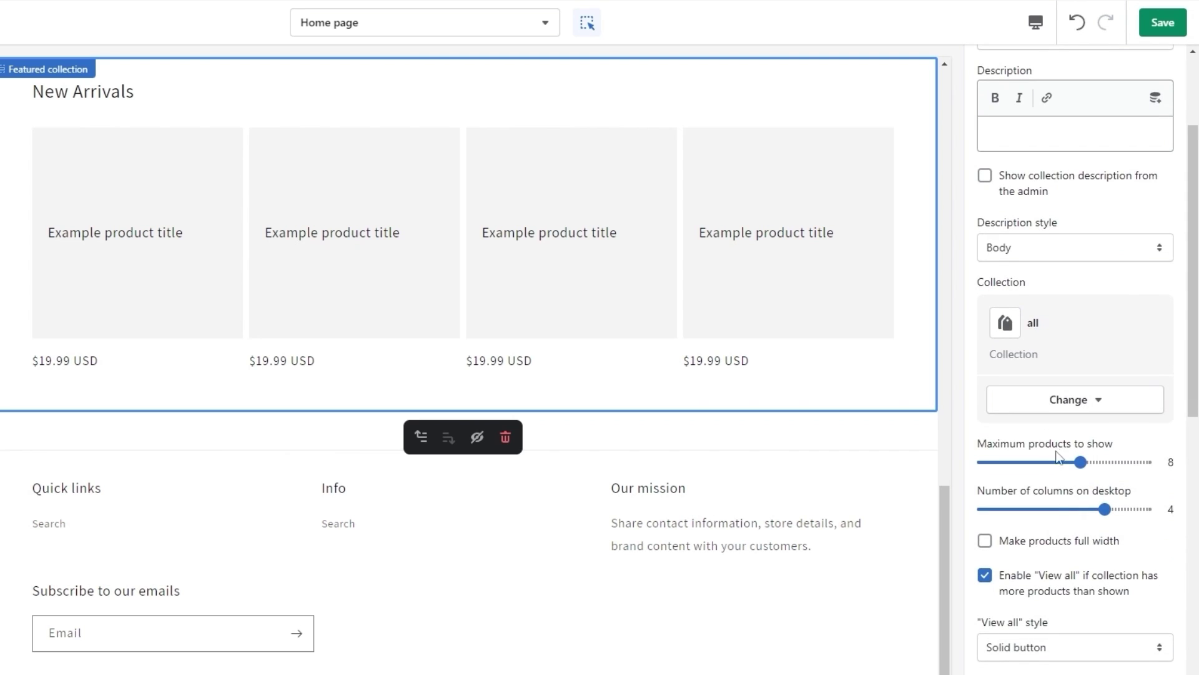
scroll(1058, 540, down, 3)
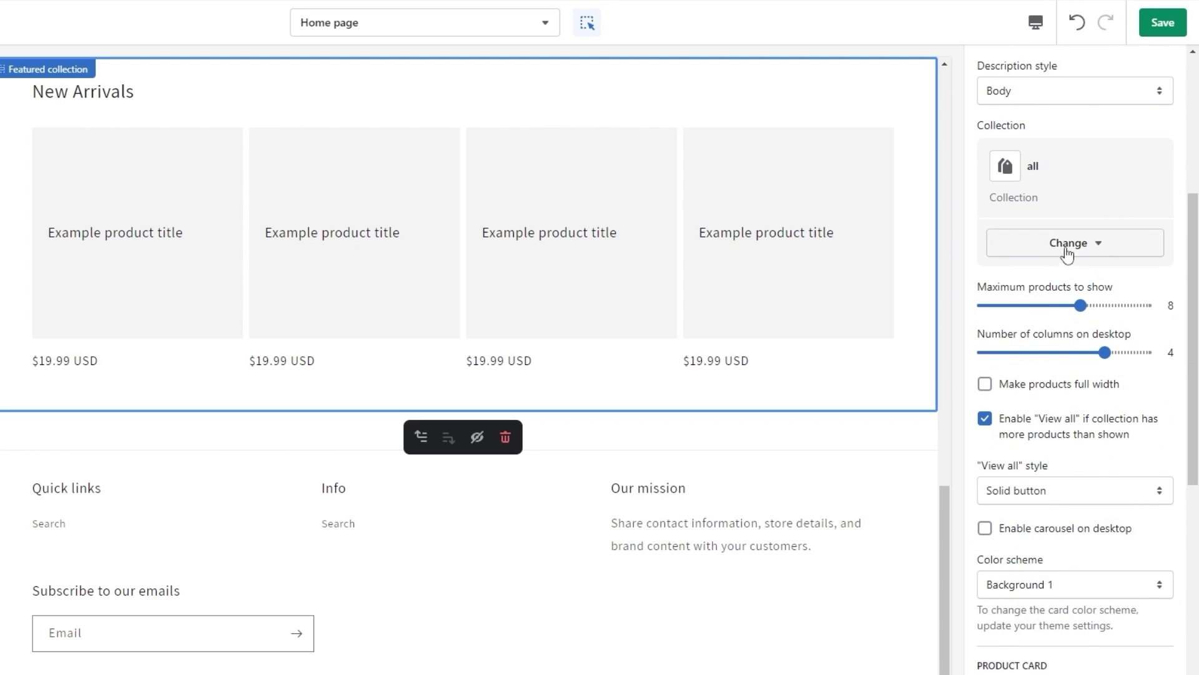
scroll(970, 341, up, 2)
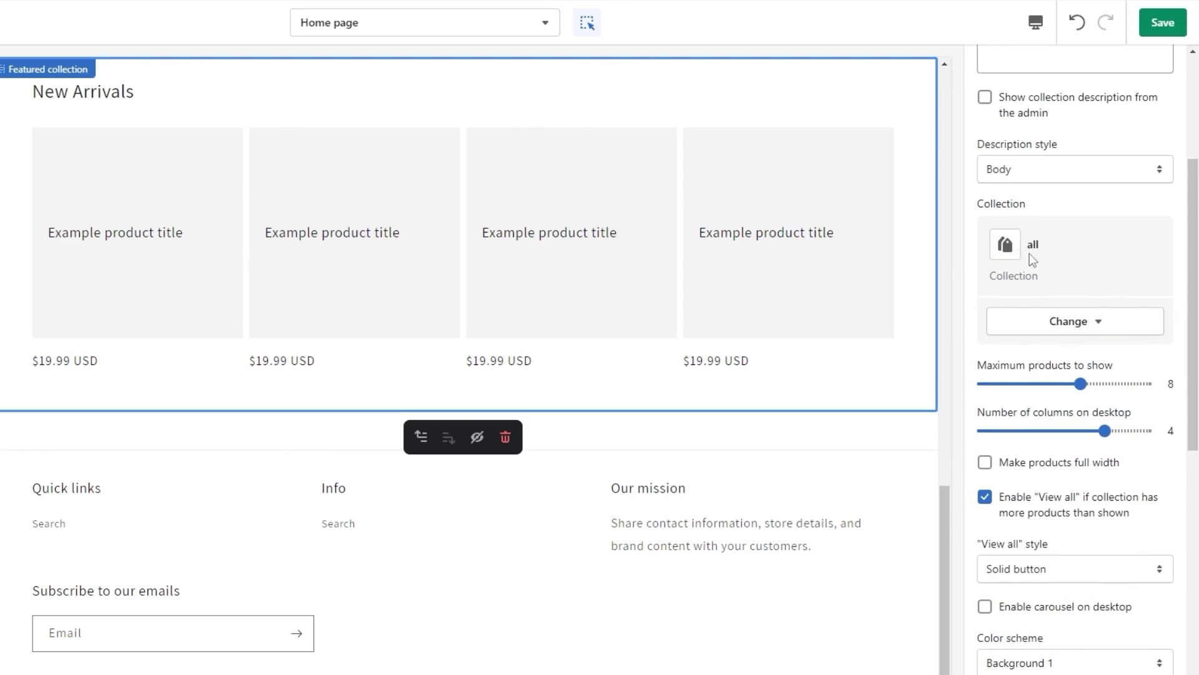
click(1070, 328)
click(1072, 360)
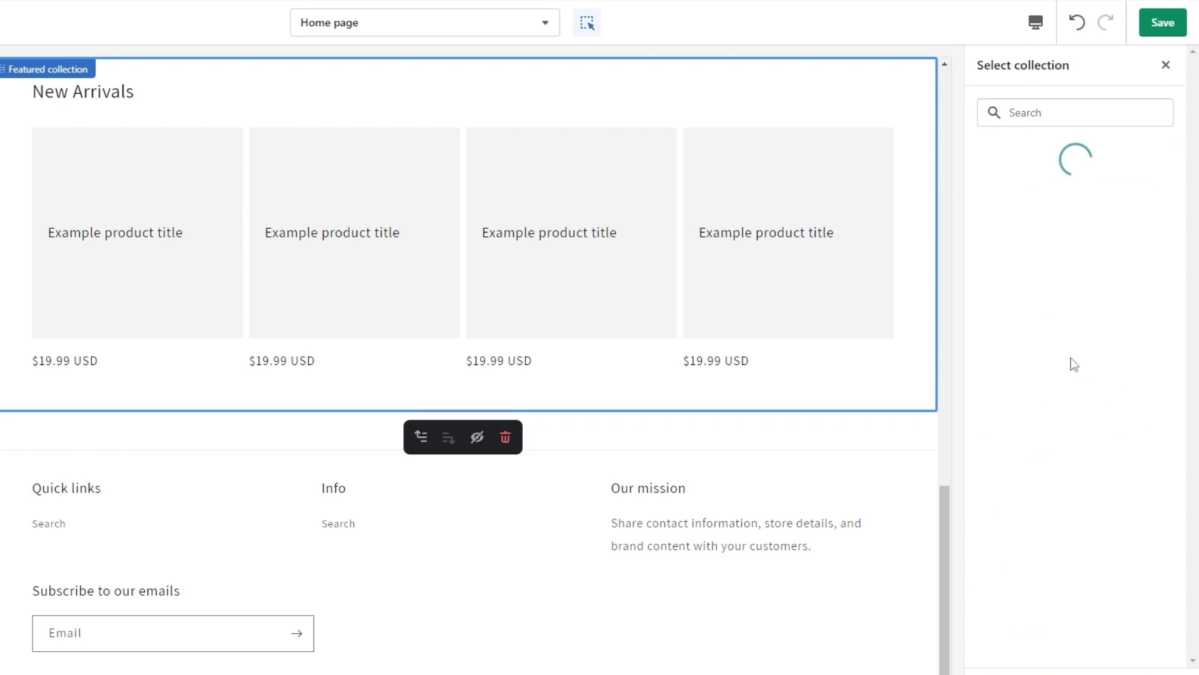
click(1040, 249)
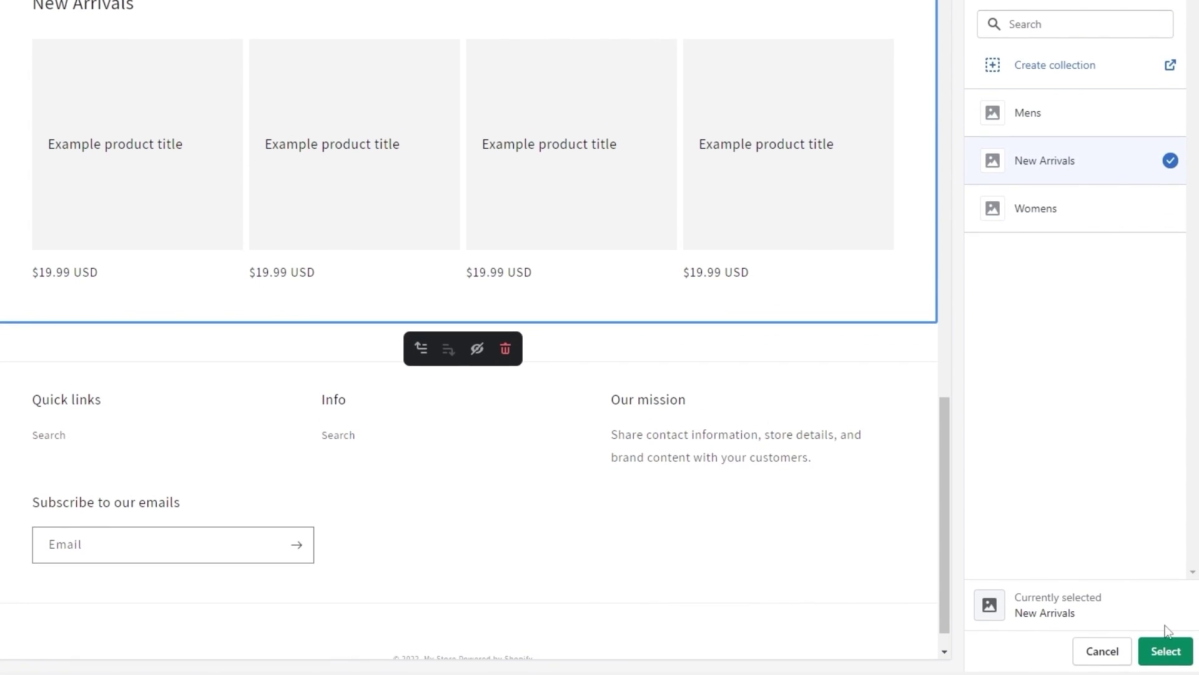
click(1165, 649)
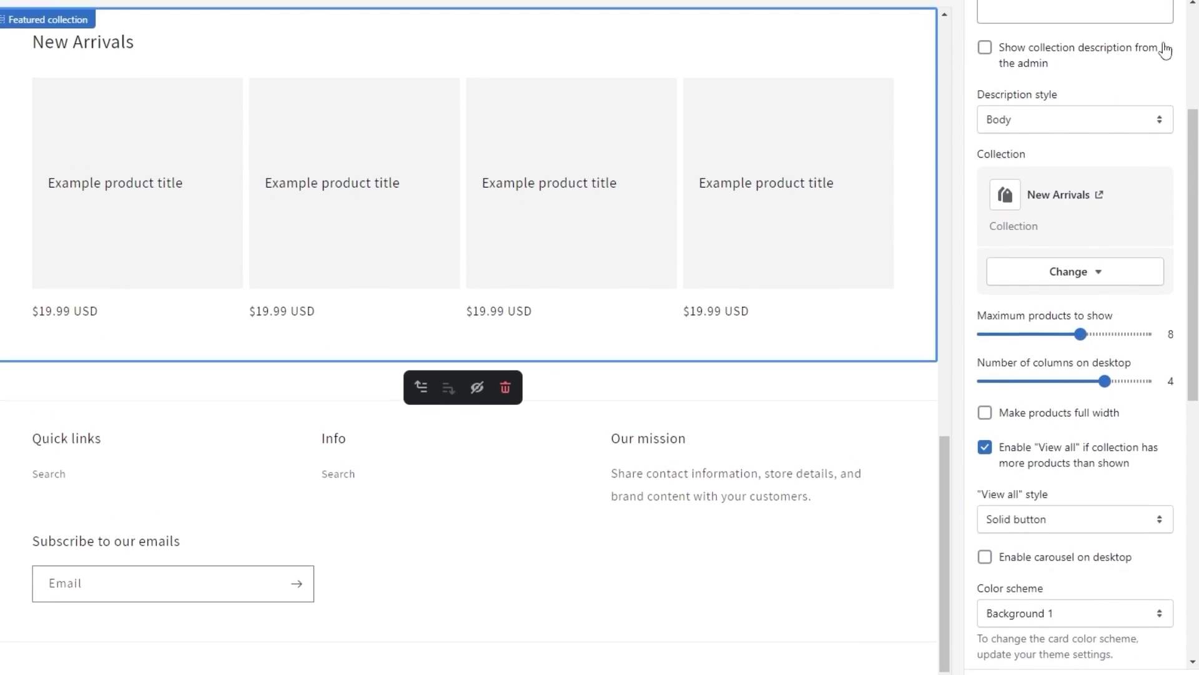
click(1181, 28)
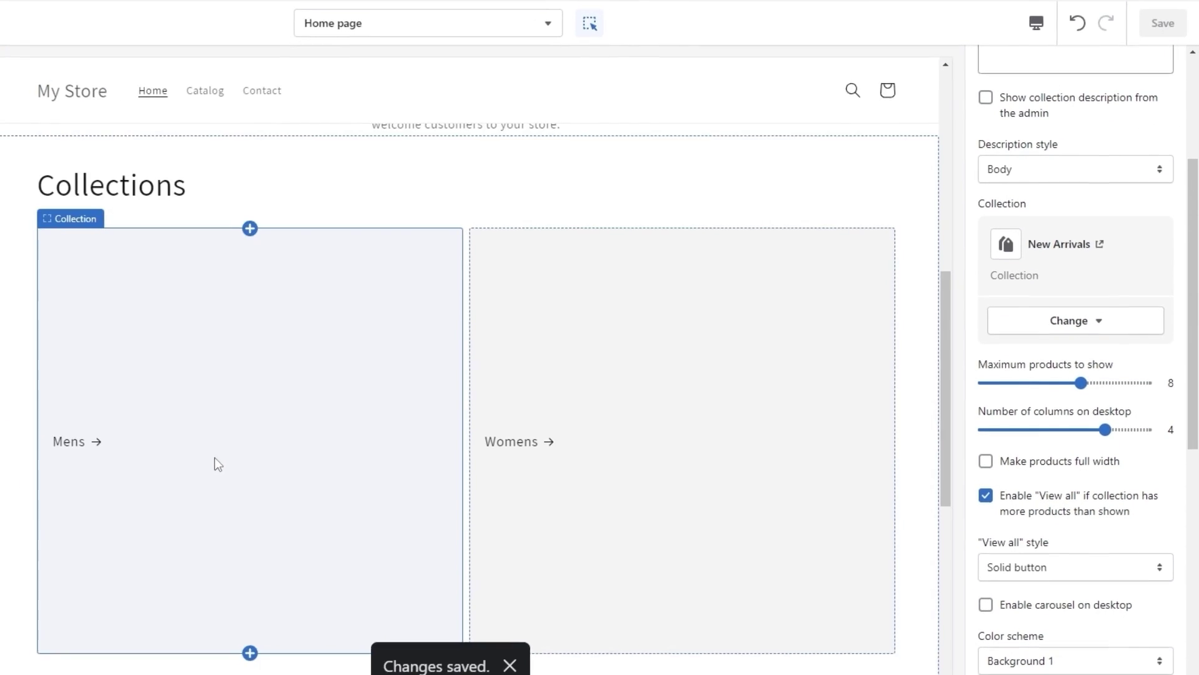
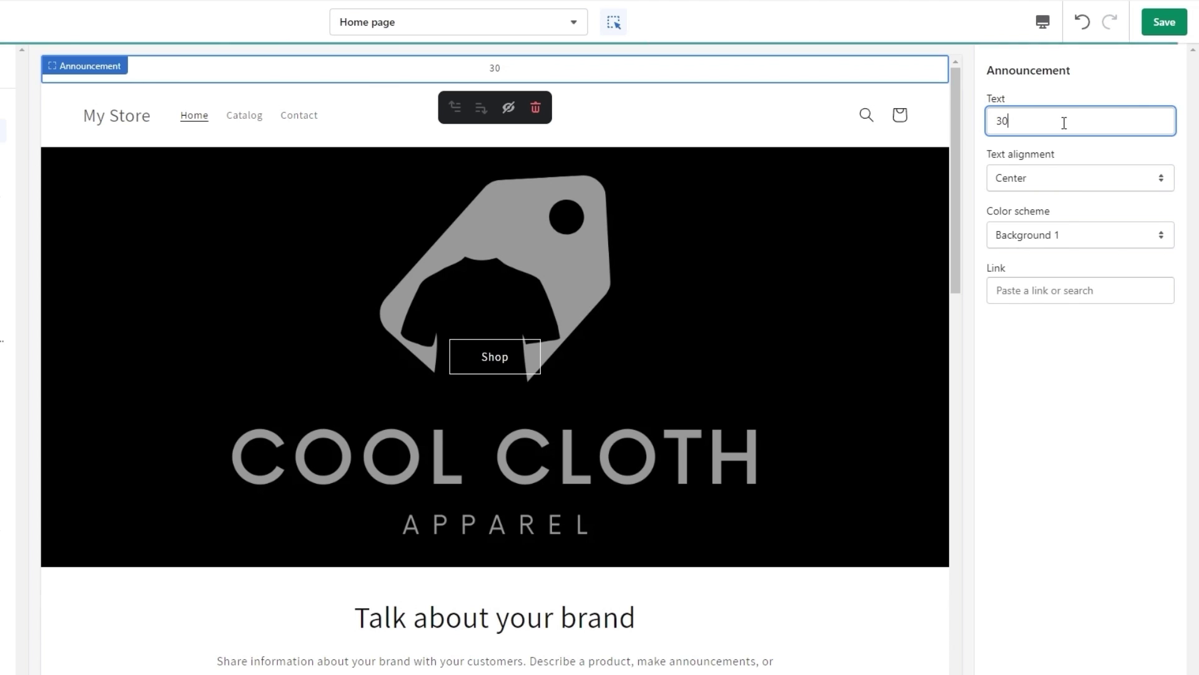
Set the announcement bar's text to "30% OFF ON ALL PRODUCTS".
text(OFF ON ALL PRODUCTS)
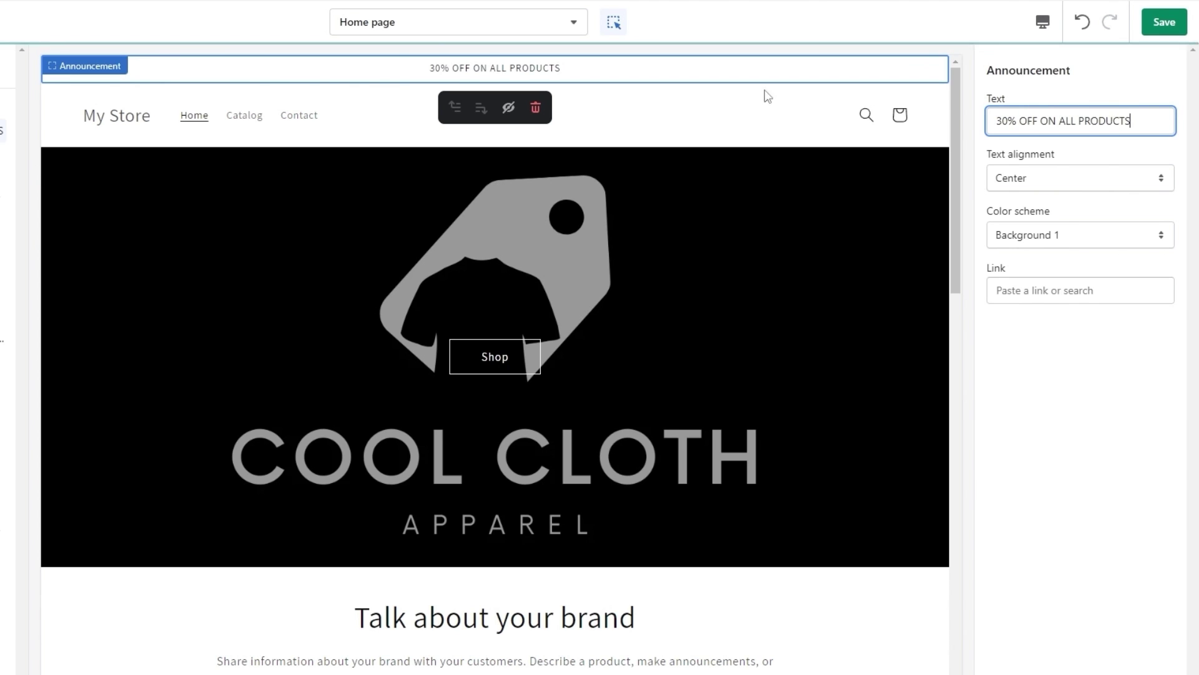
Save the home page changes and open the brand settings from the header section's logo image setting.
click(1162, 24)
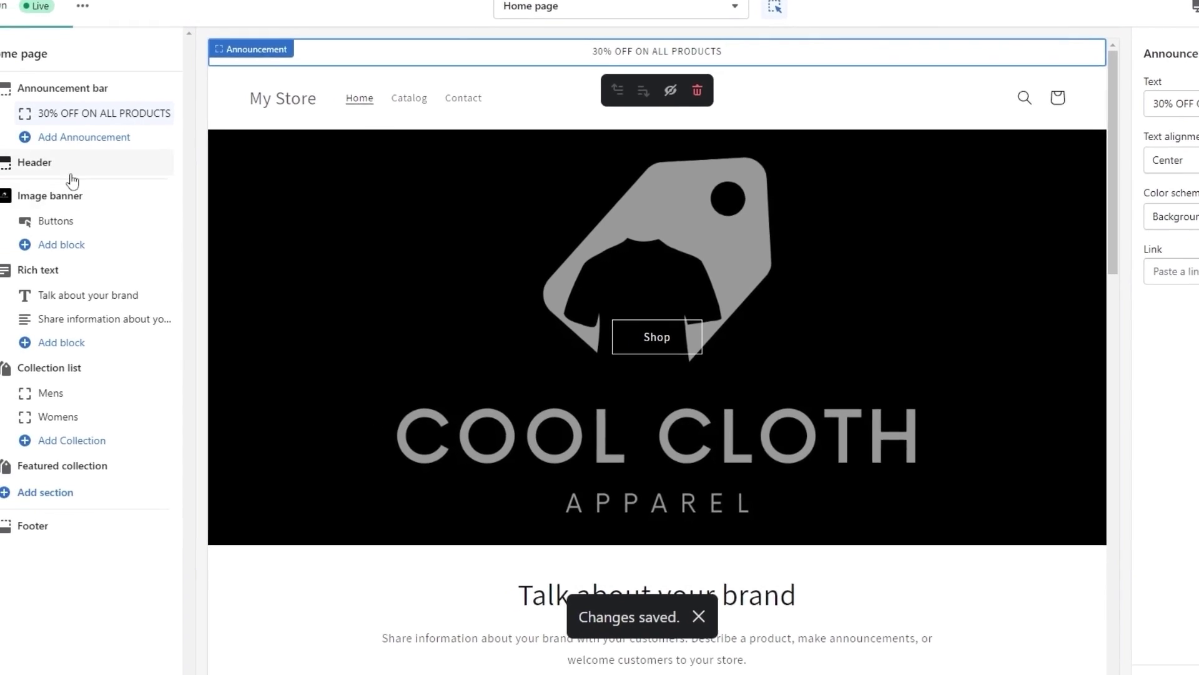
click(31, 182)
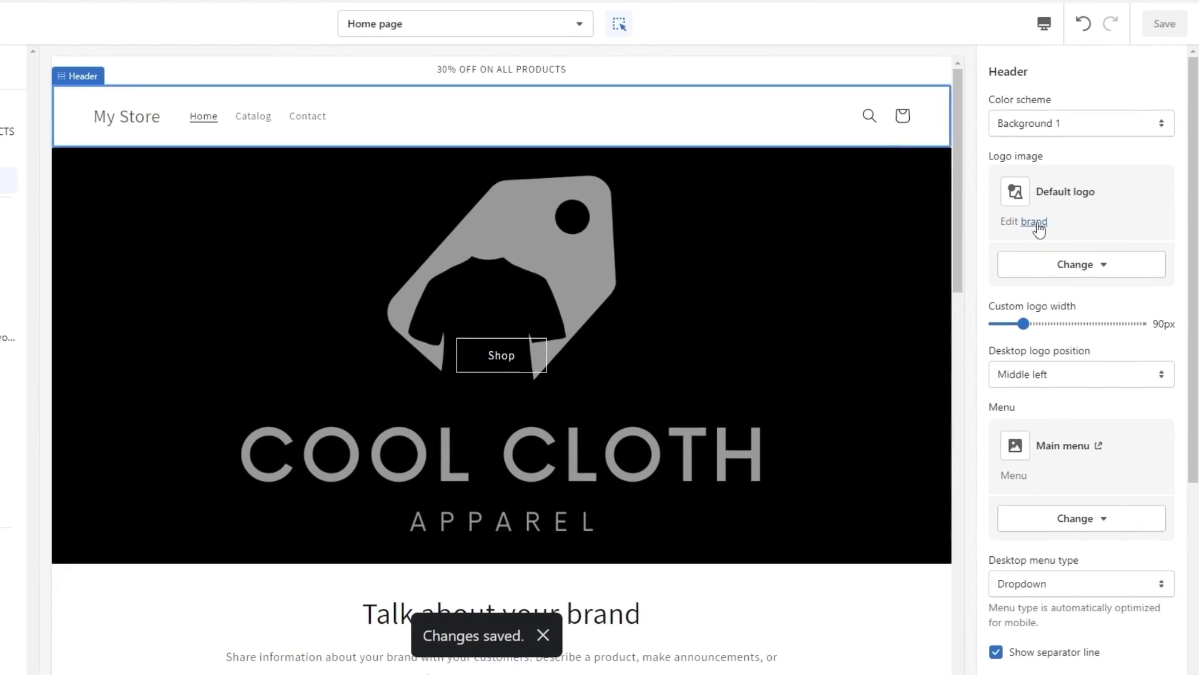
click(1039, 222)
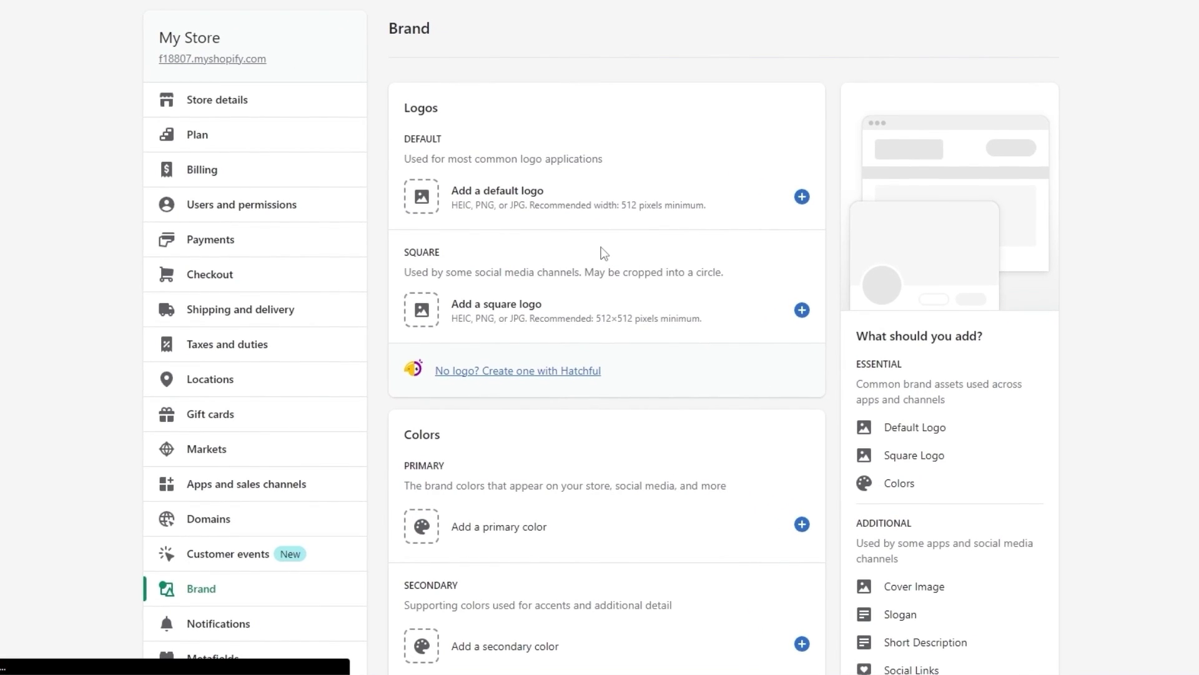
Add the Cool Cloth image named 1 from the store files as the brand's default logo.
click(426, 197)
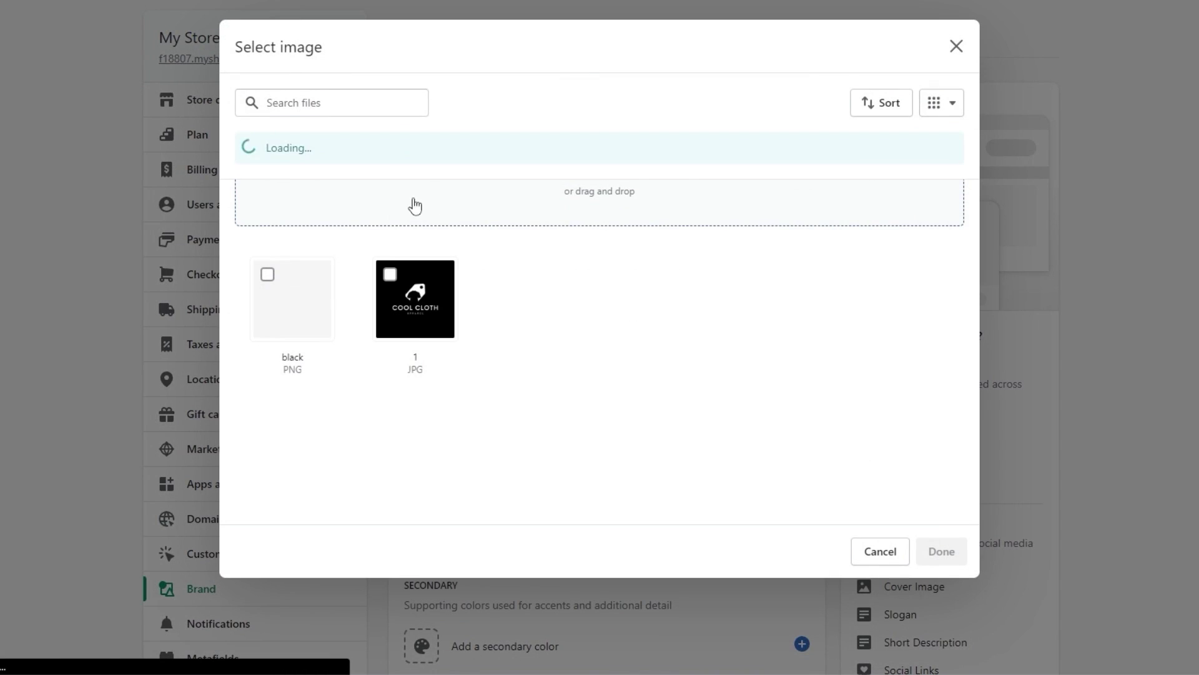
click(413, 304)
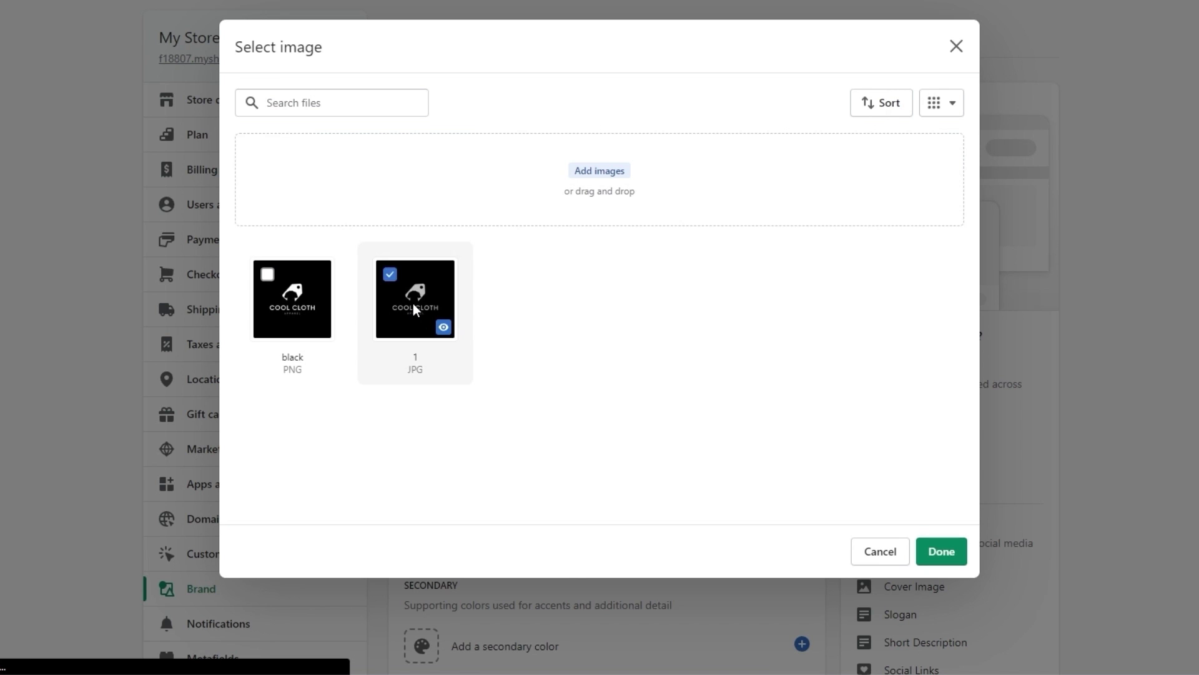
click(943, 552)
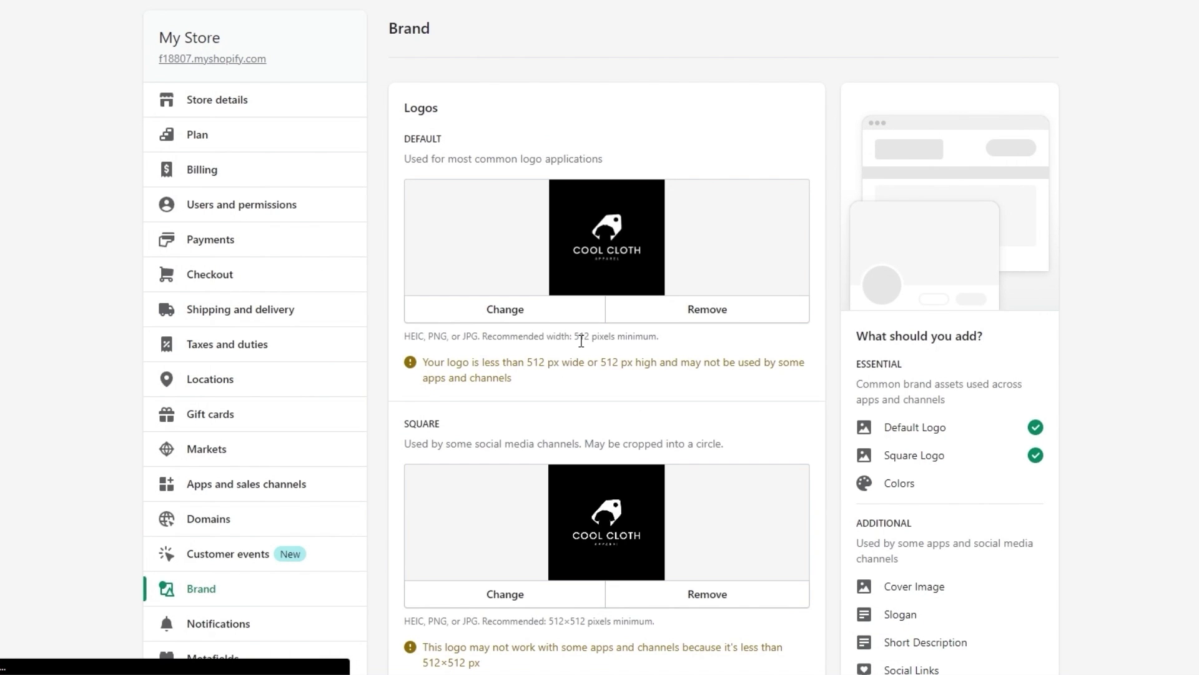
Look through the brand settings, including the square logo, colors, cover image and slogan.
scroll(819, 433, down, 4)
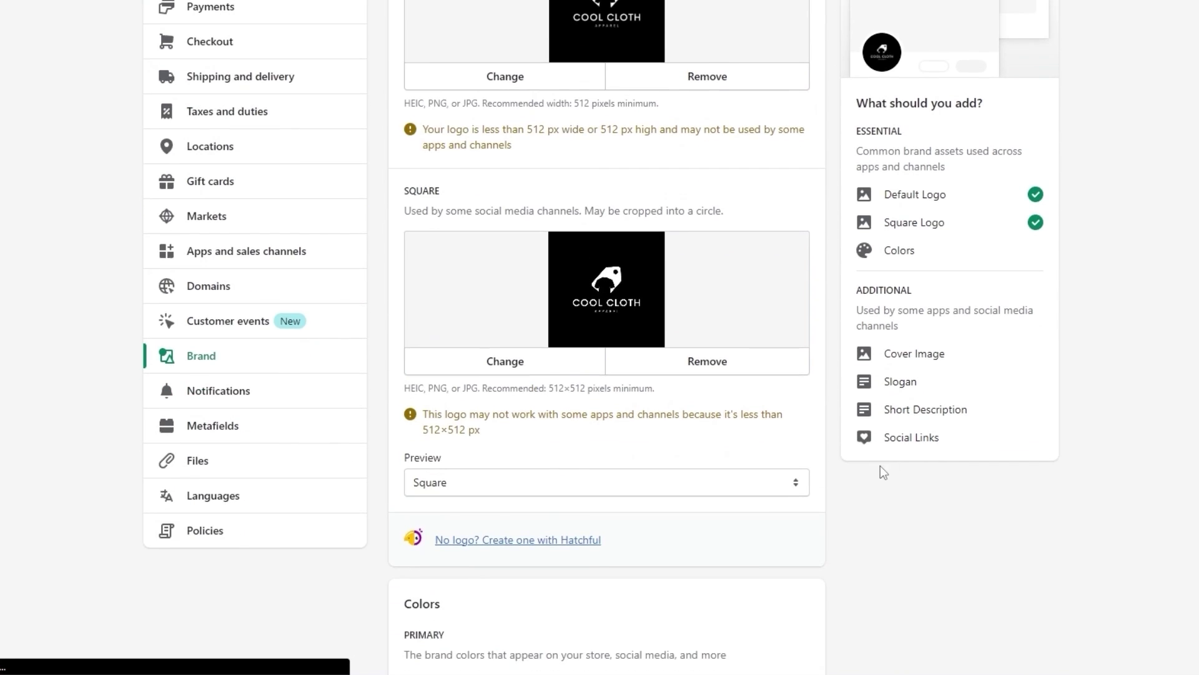
scroll(880, 466, up, 1)
scroll(820, 431, down, 1)
scroll(771, 413, up, 1)
scroll(769, 419, up, 1)
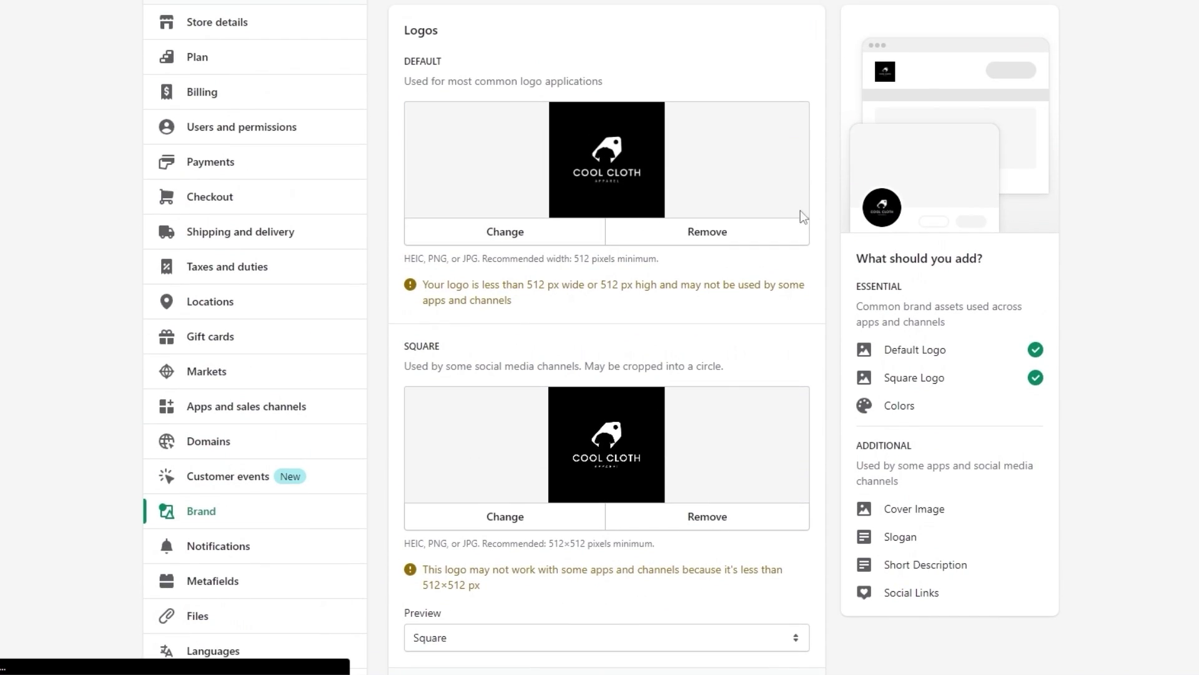
scroll(709, 271, up, 1)
scroll(1065, 181, down, 2)
scroll(1065, 181, down, 9)
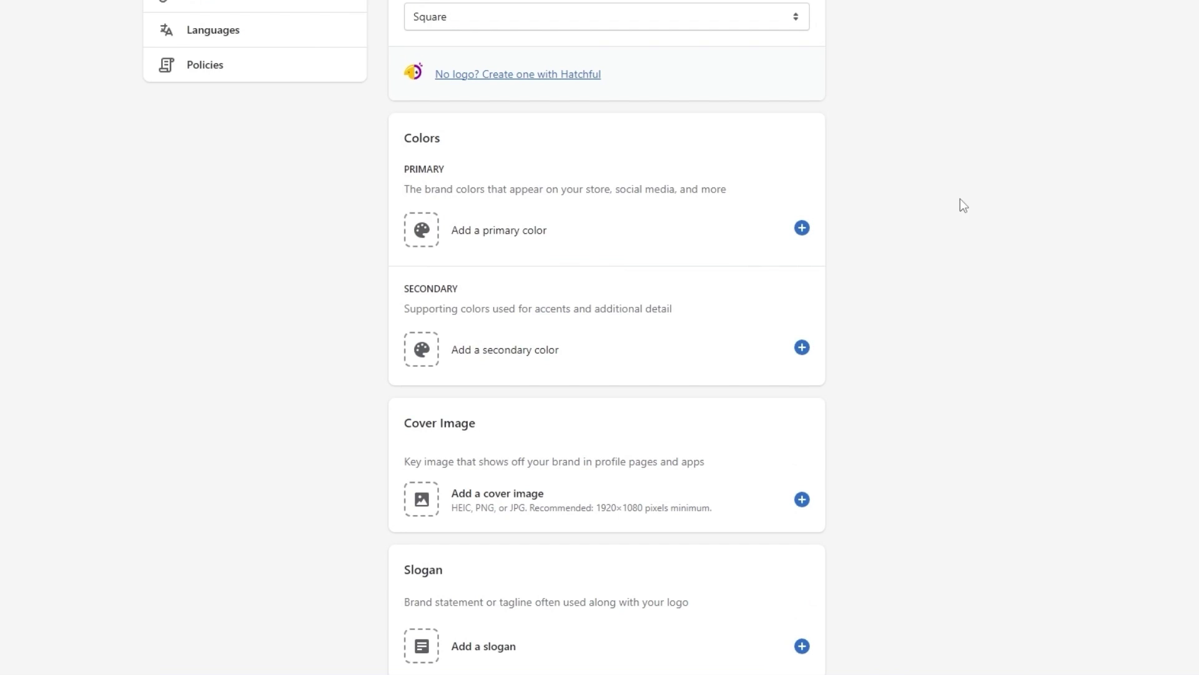
scroll(963, 204, up, 10)
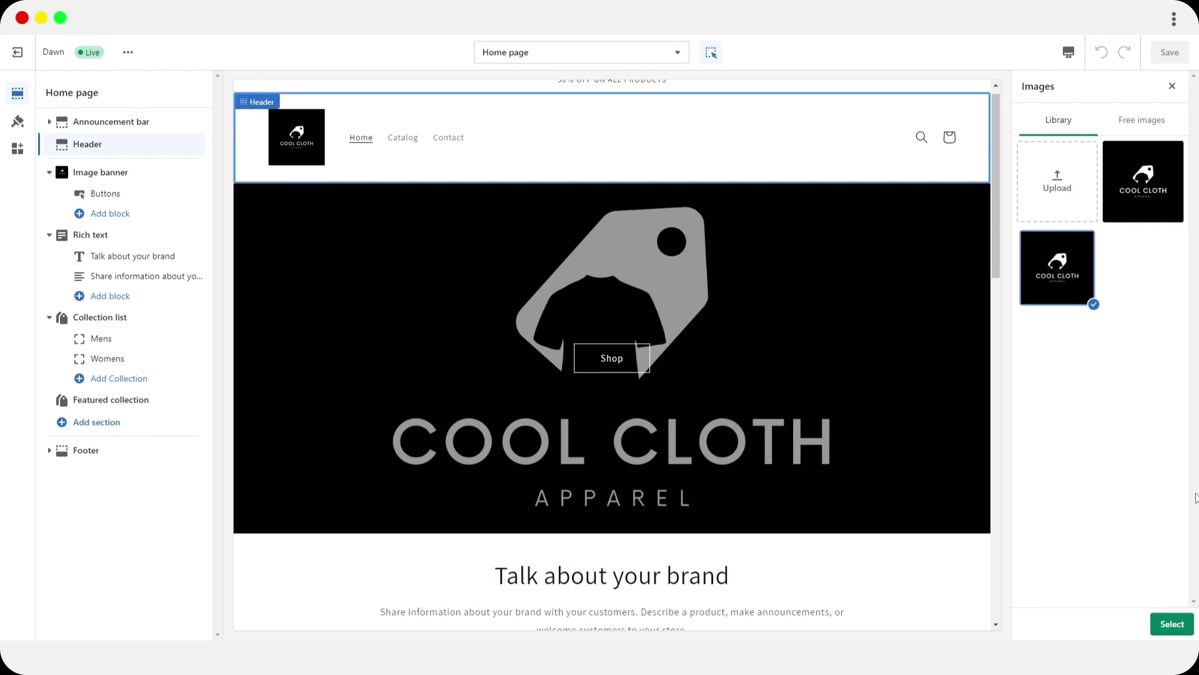
Set the header's logo image to the Cool Cloth image named 1 and its custom logo width to 80 px.
click(1166, 208)
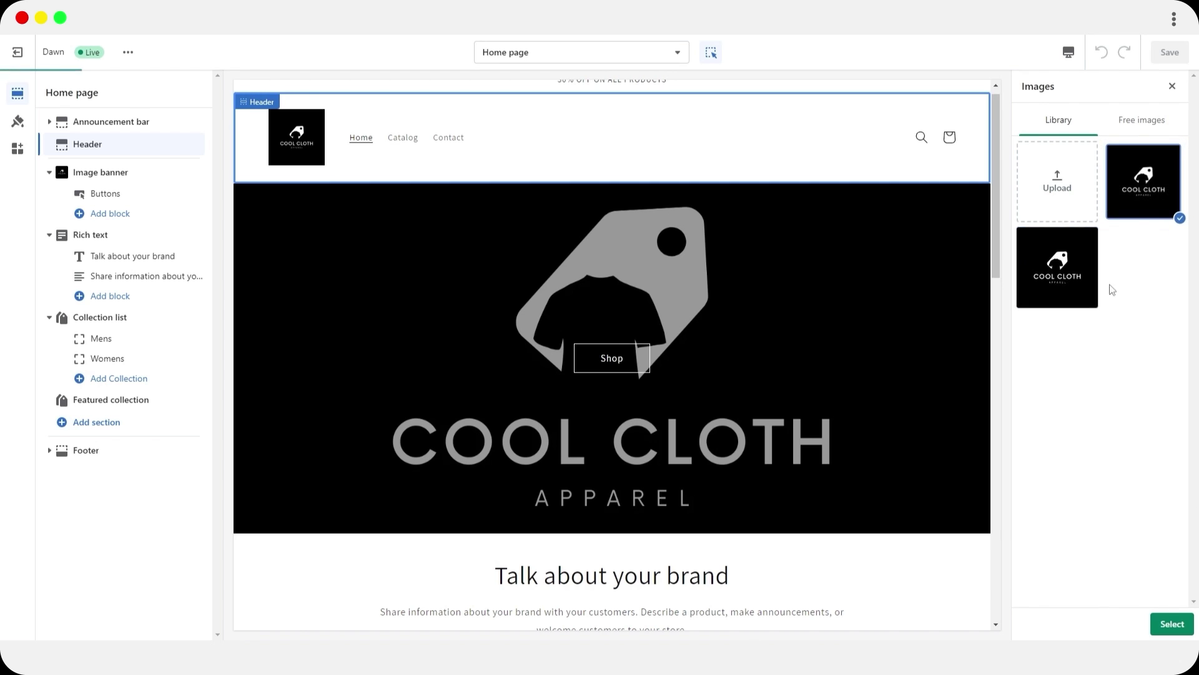
click(1076, 300)
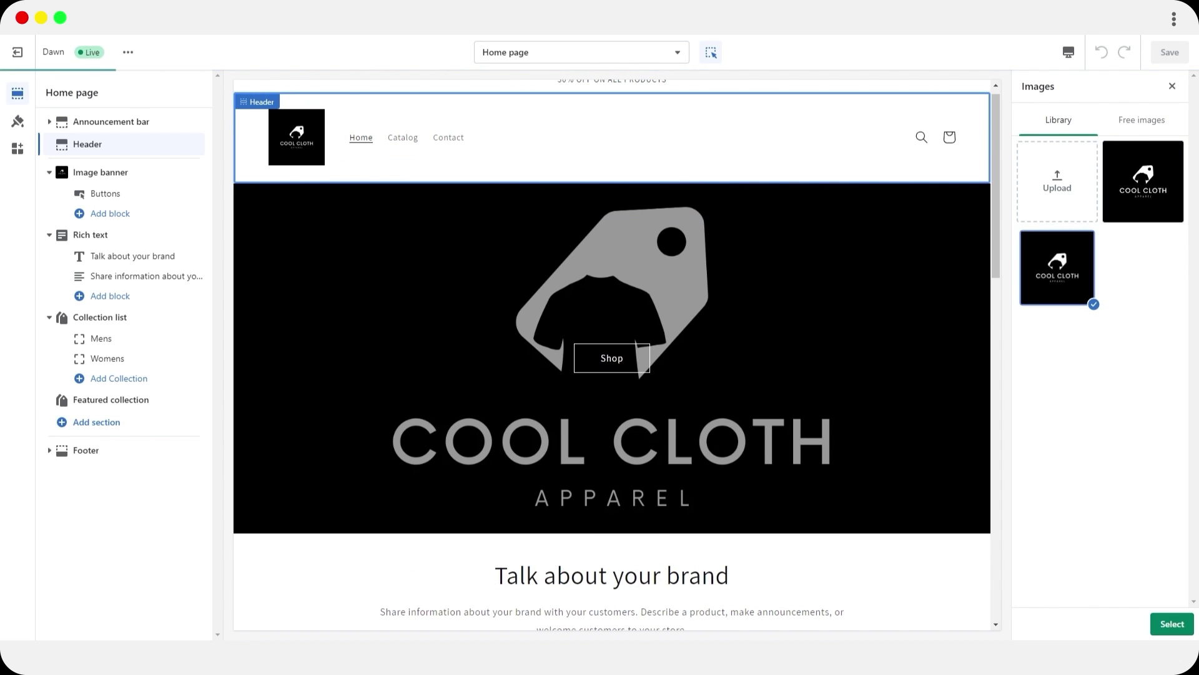
click(1172, 624)
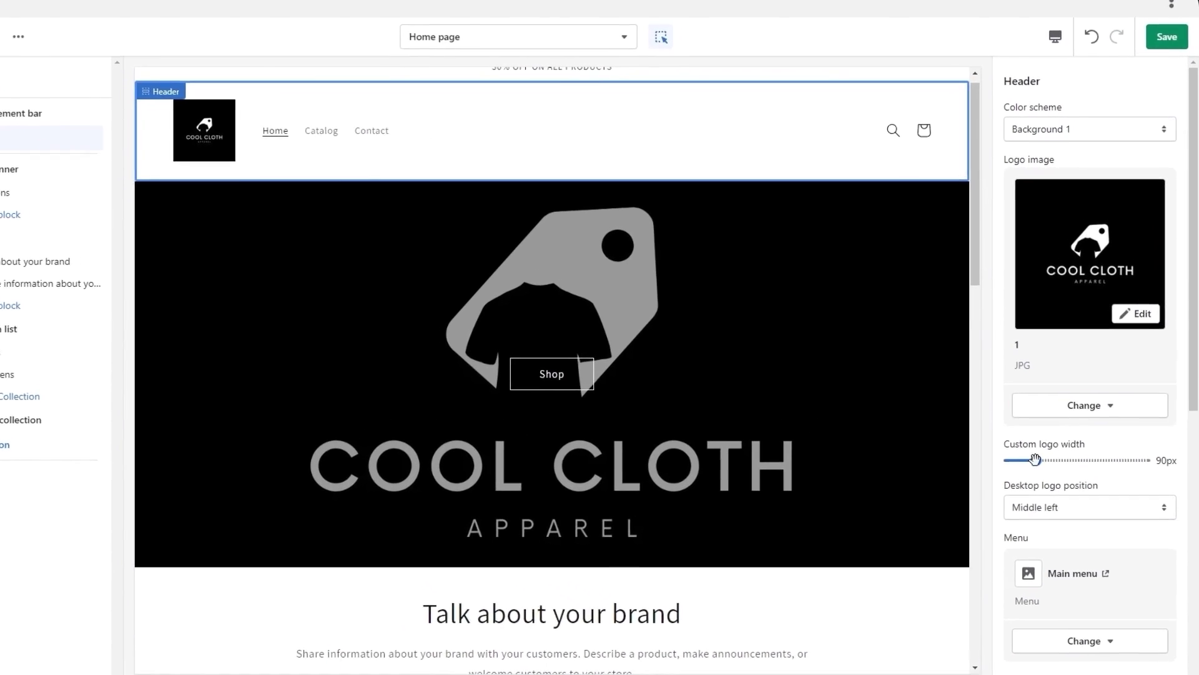
drag(1035, 459, 1015, 483)
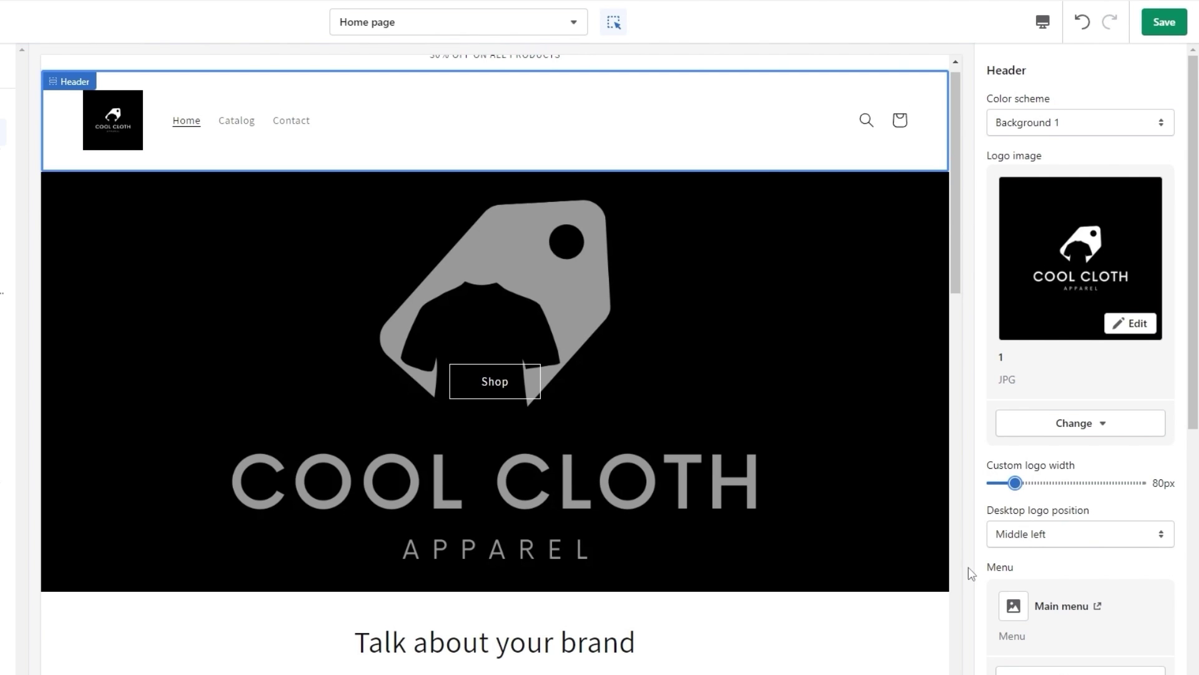
scroll(993, 631, down, 3)
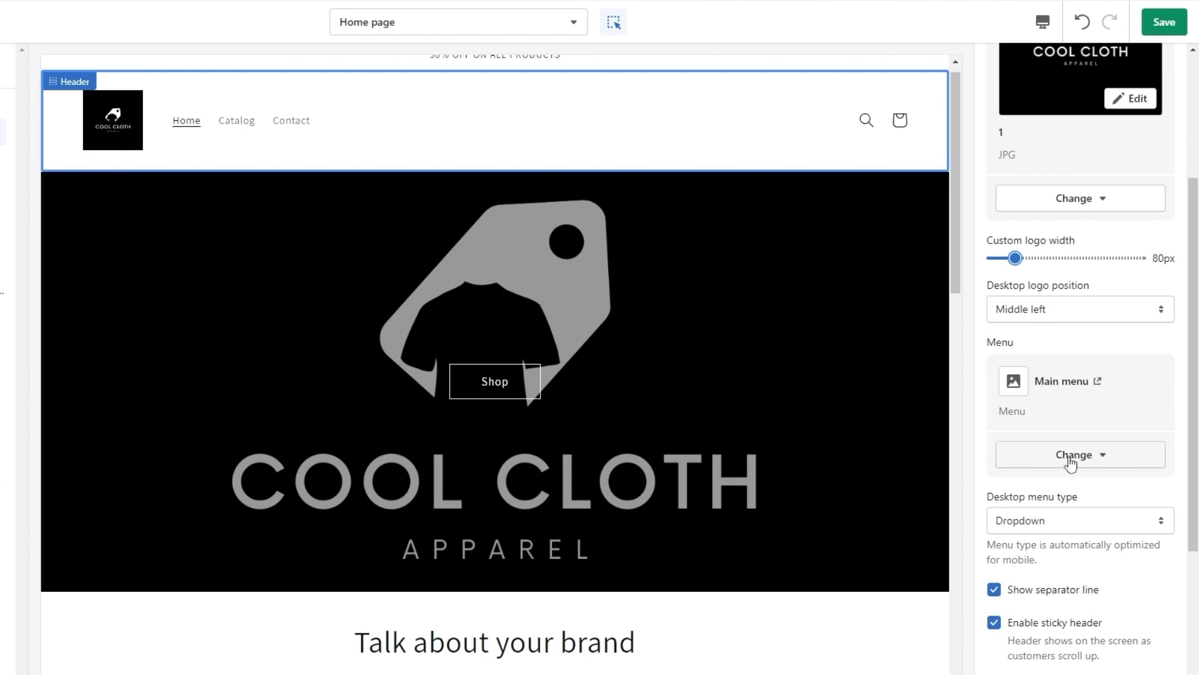
scroll(1070, 461, up, 3)
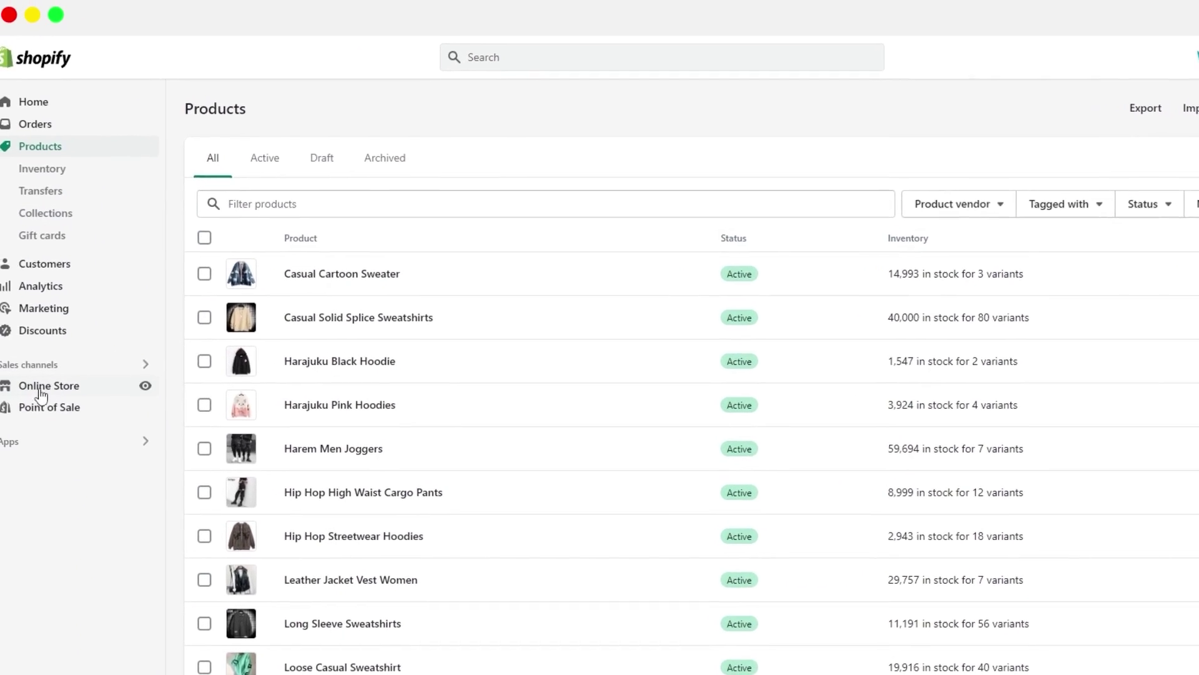
Open the Main menu for editing in the online store's navigation settings.
click(68, 390)
click(70, 323)
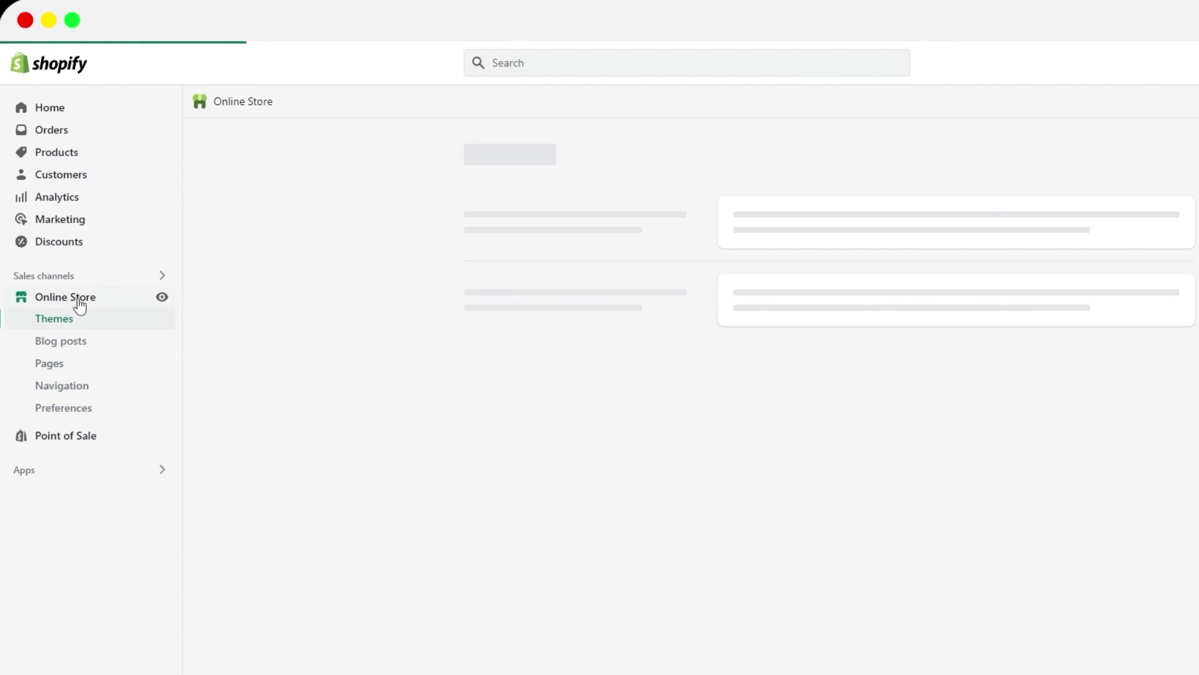
click(63, 386)
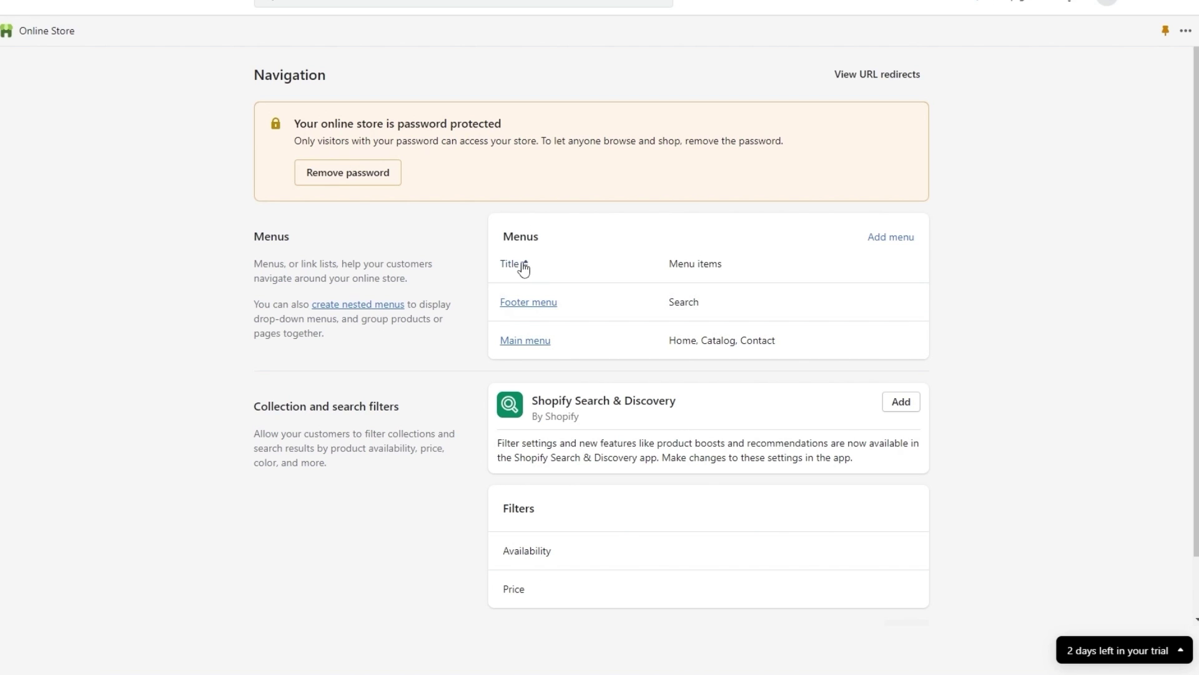
click(531, 343)
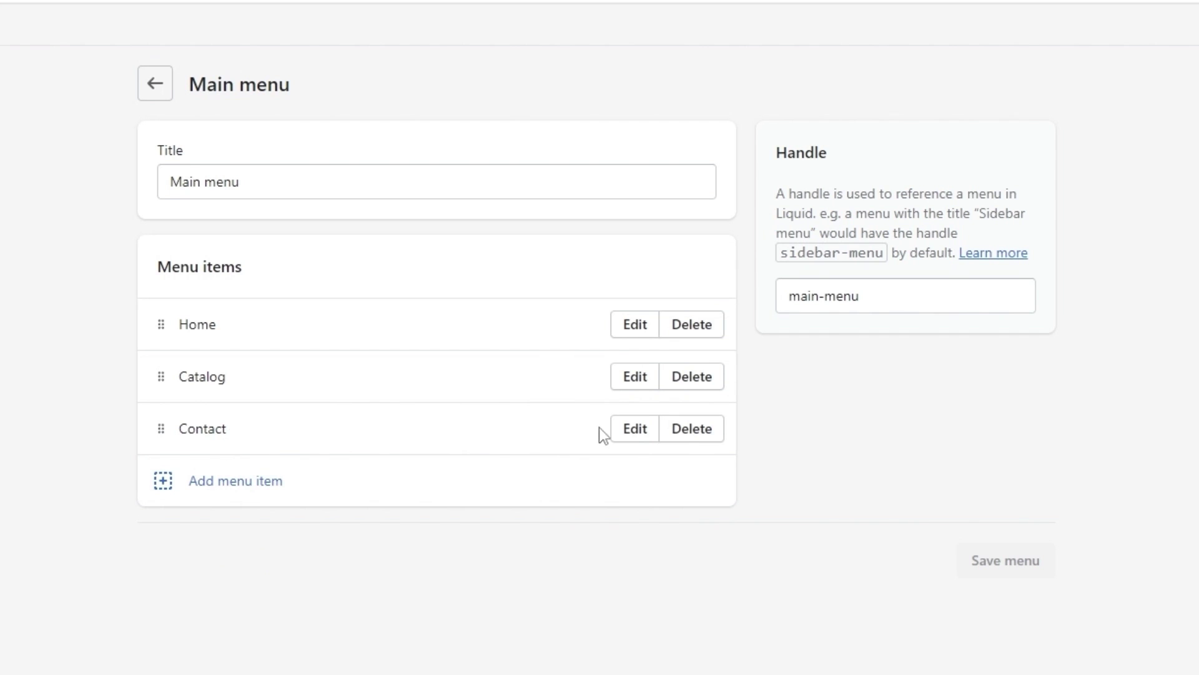
Remove the Catalog and Home items from the Main menu.
click(690, 384)
click(736, 489)
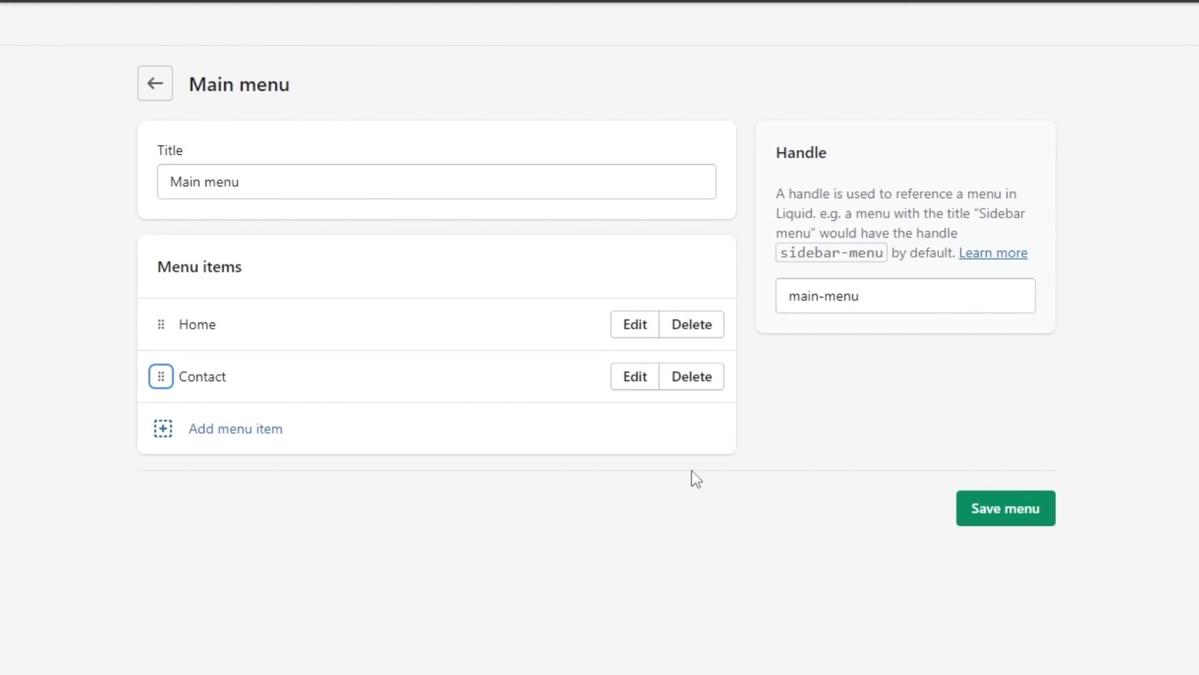
click(698, 333)
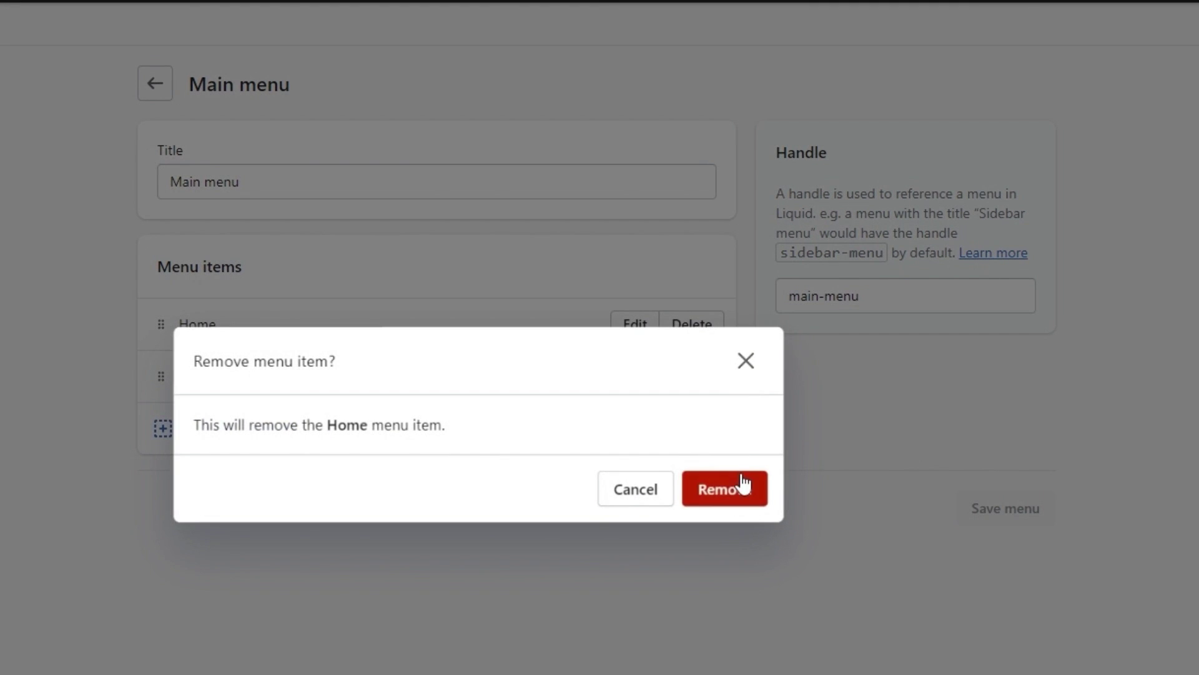
click(739, 485)
Add a menu item named Mens to the Main menu, linked to the Mens collection.
click(227, 383)
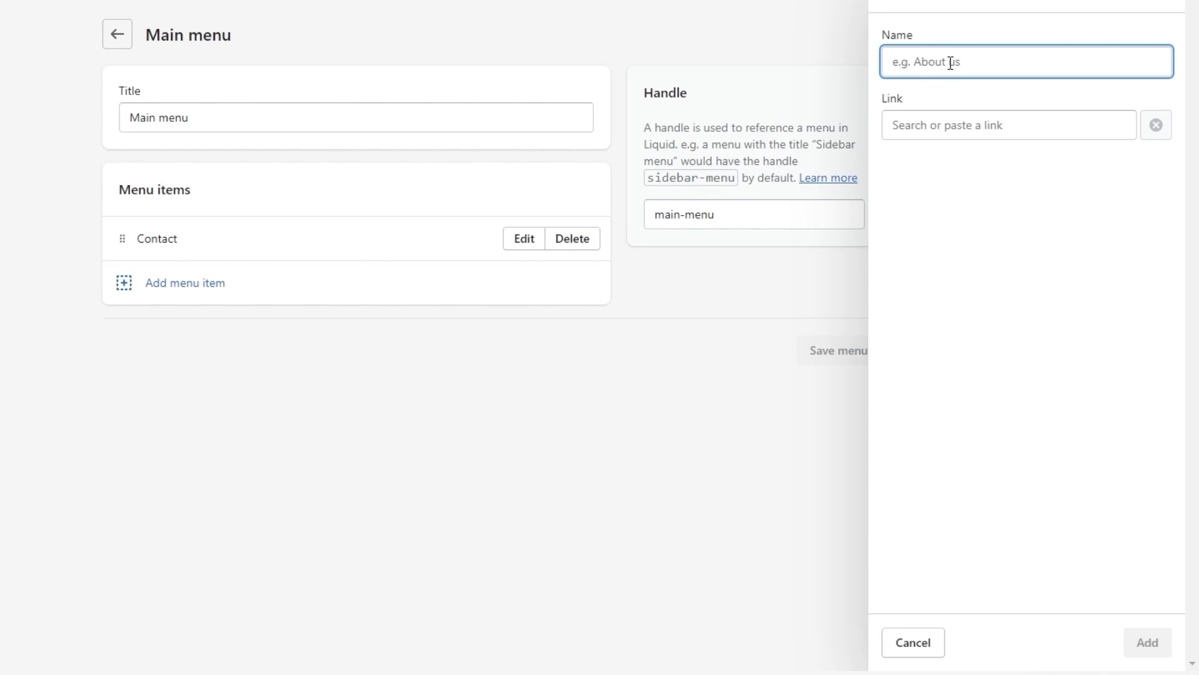
text(Mens)
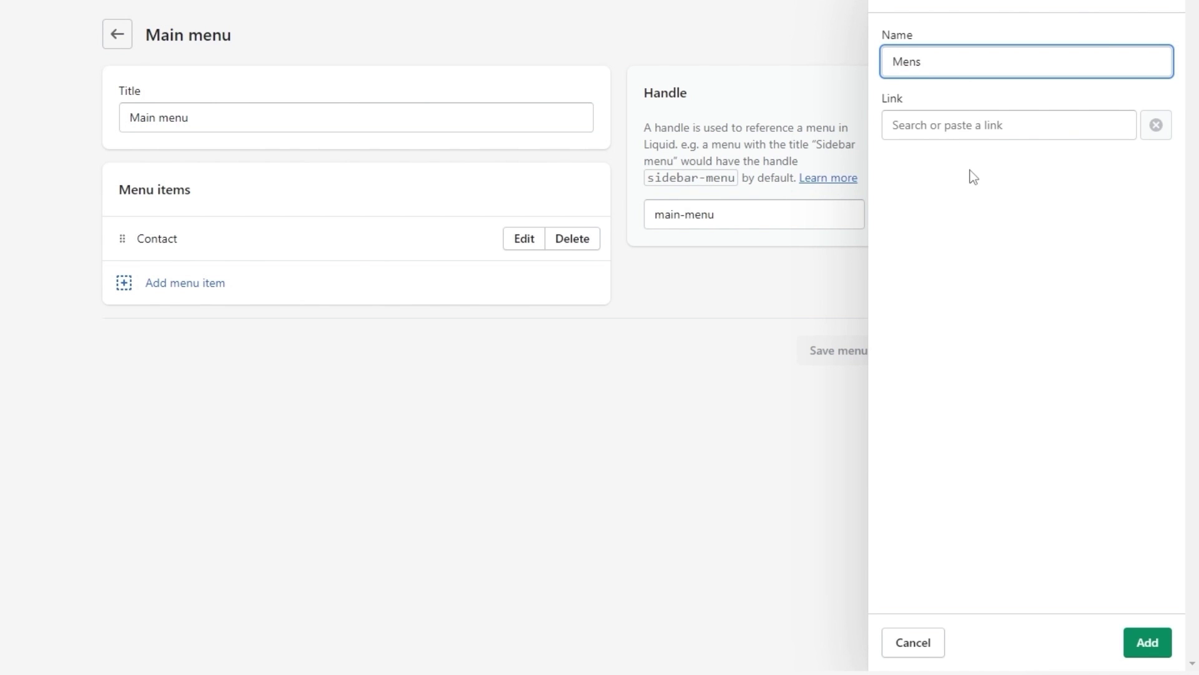
click(966, 122)
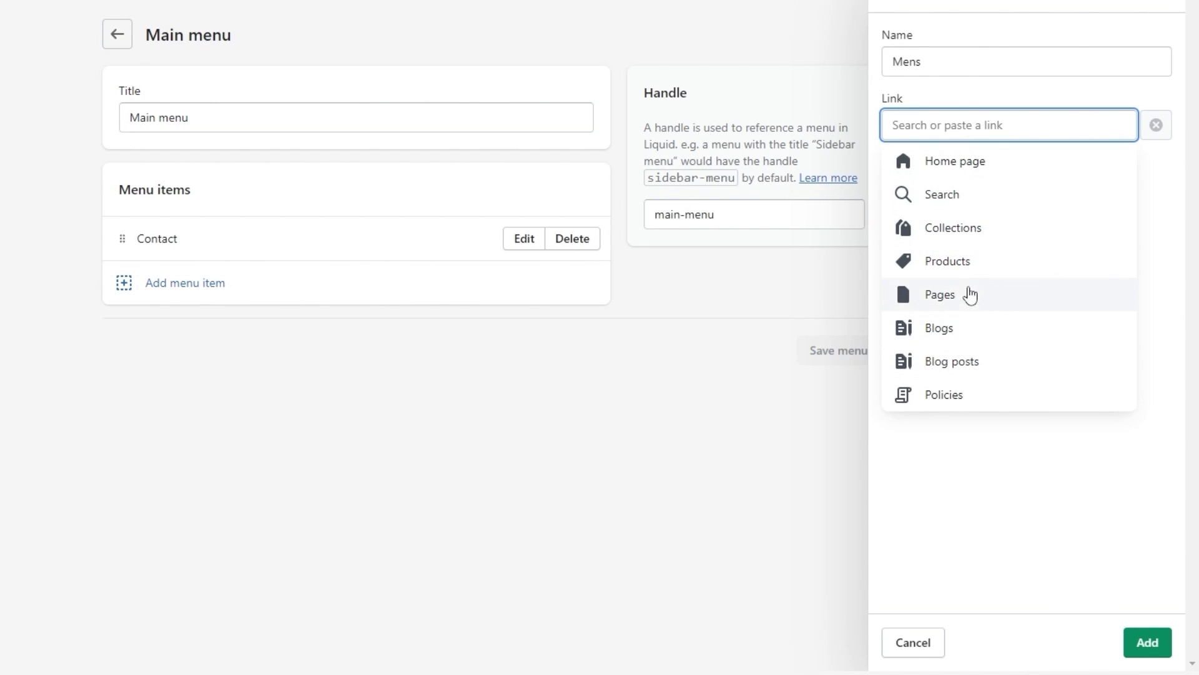
click(980, 228)
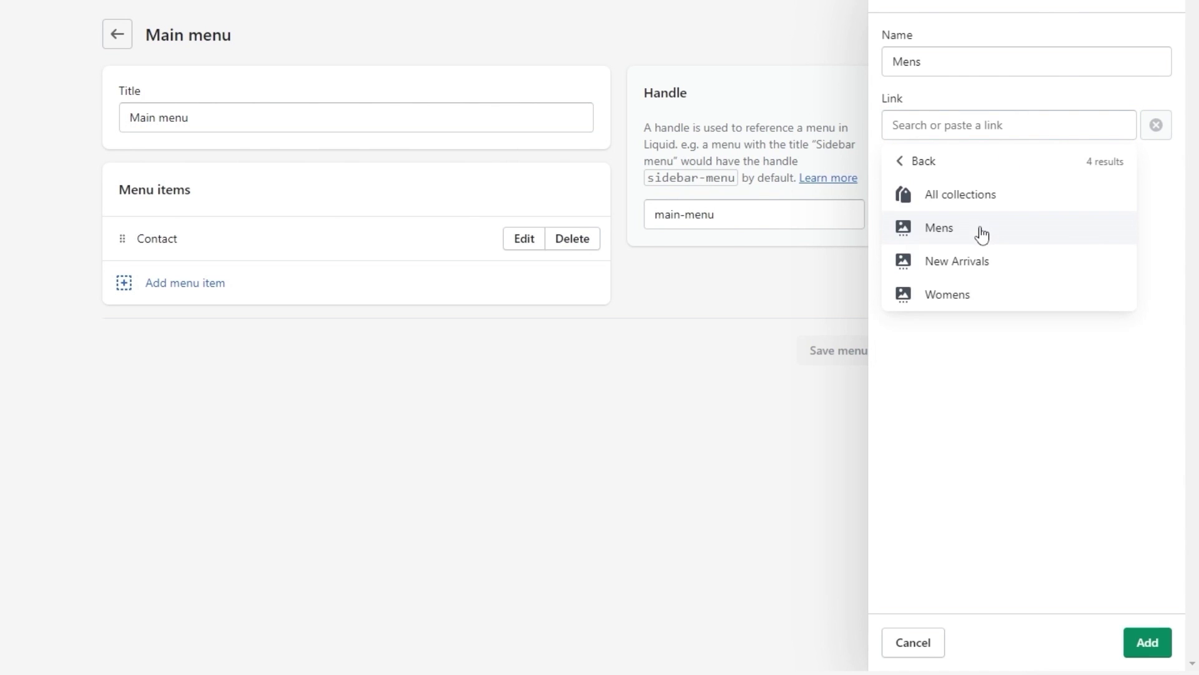
click(981, 230)
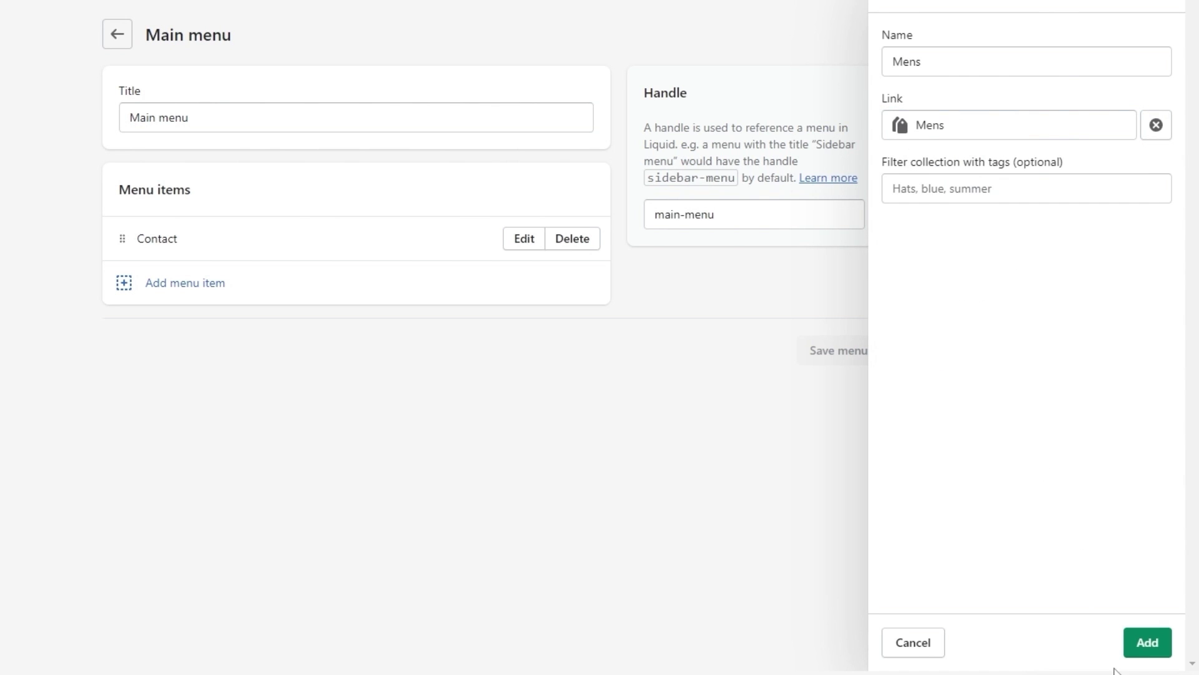
click(1138, 645)
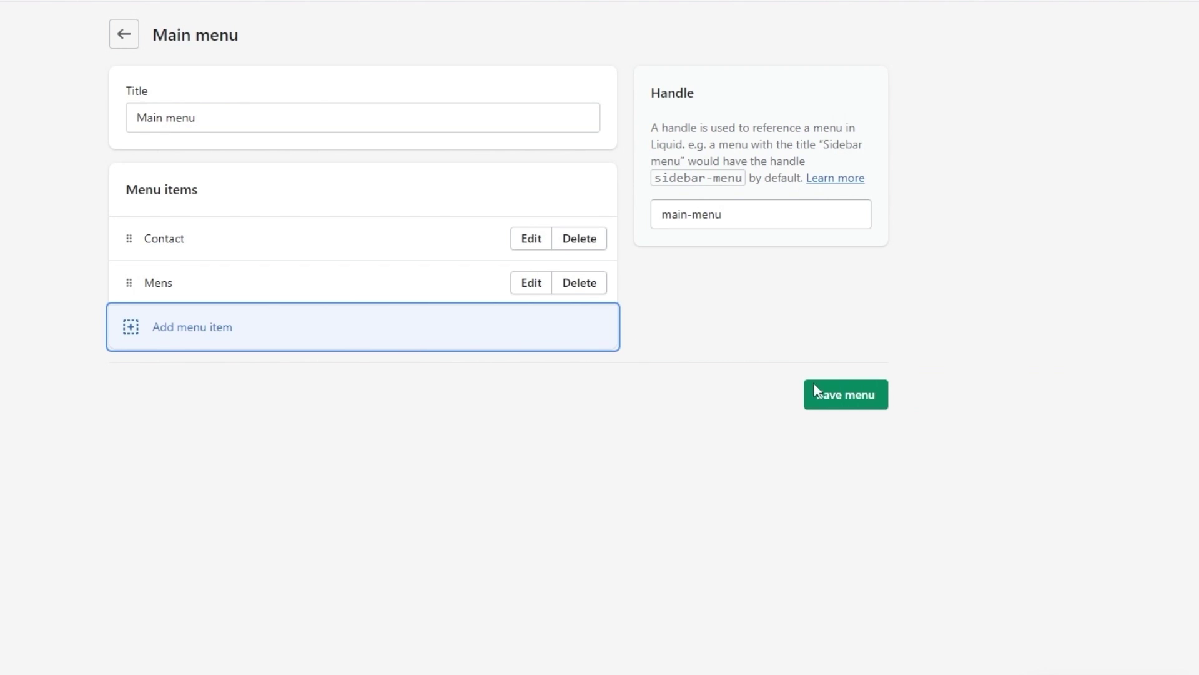
Add a Womens item to the Main menu and save the menu.
click(324, 340)
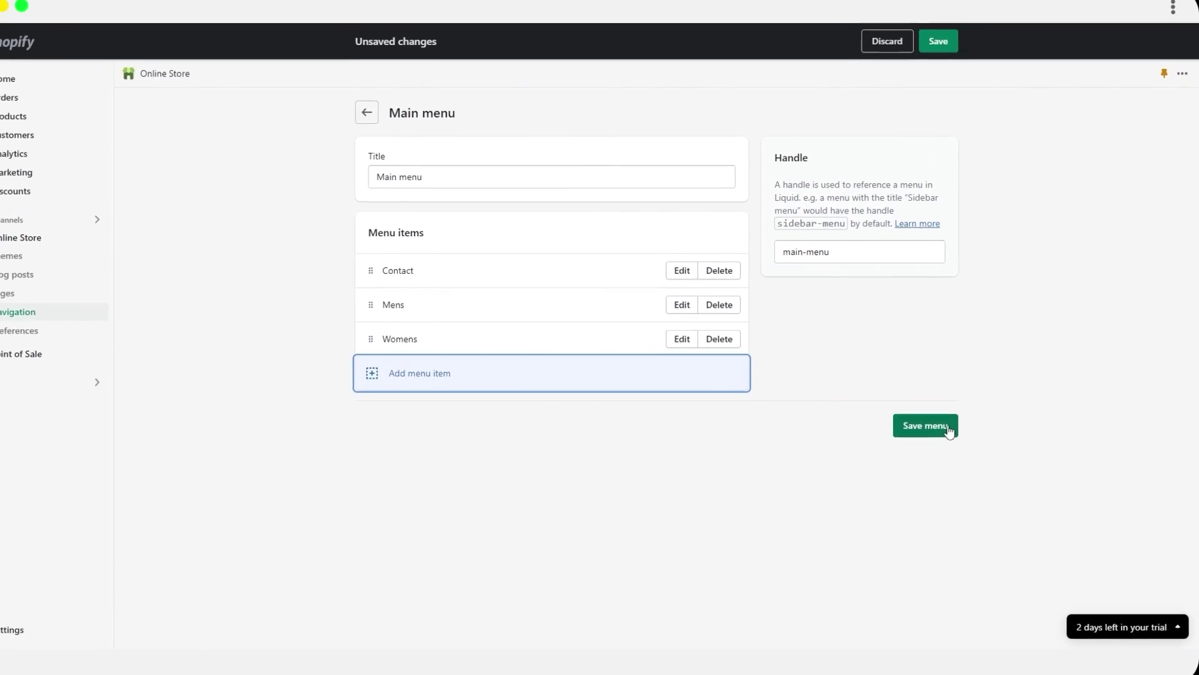
click(856, 436)
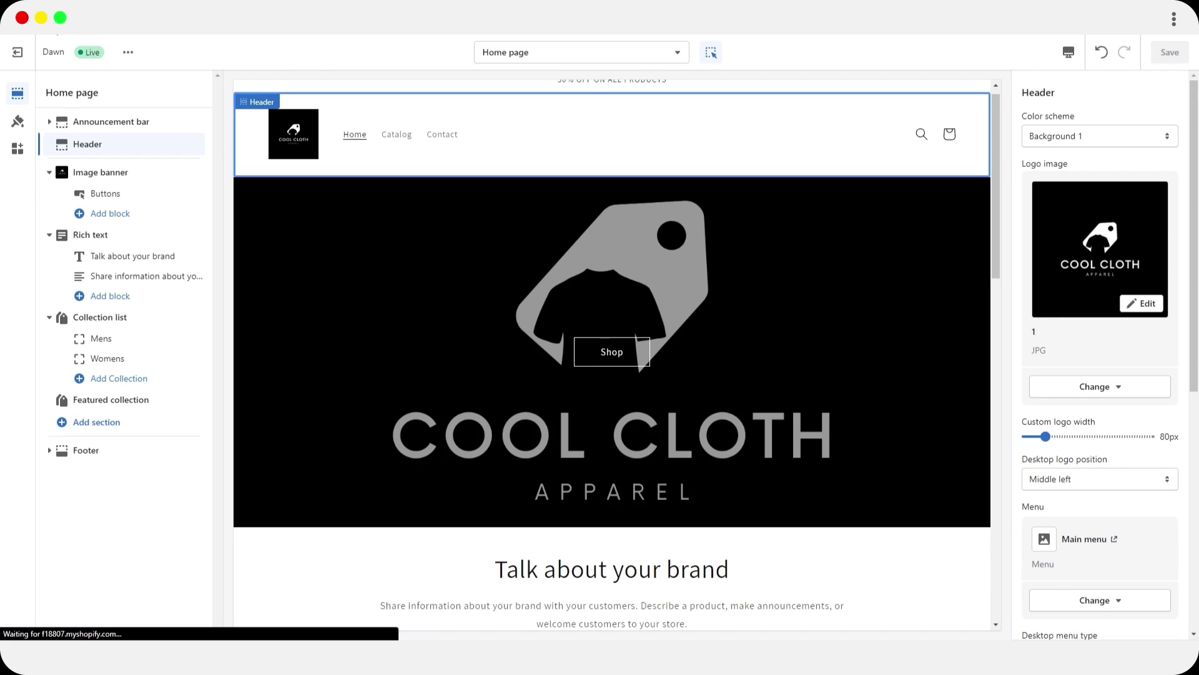
Replace the header's logo image with an uploaded black-on-white version of the Cool Cloth logo, named 2.
scroll(585, 168, down, 10)
scroll(479, 382, up, 10)
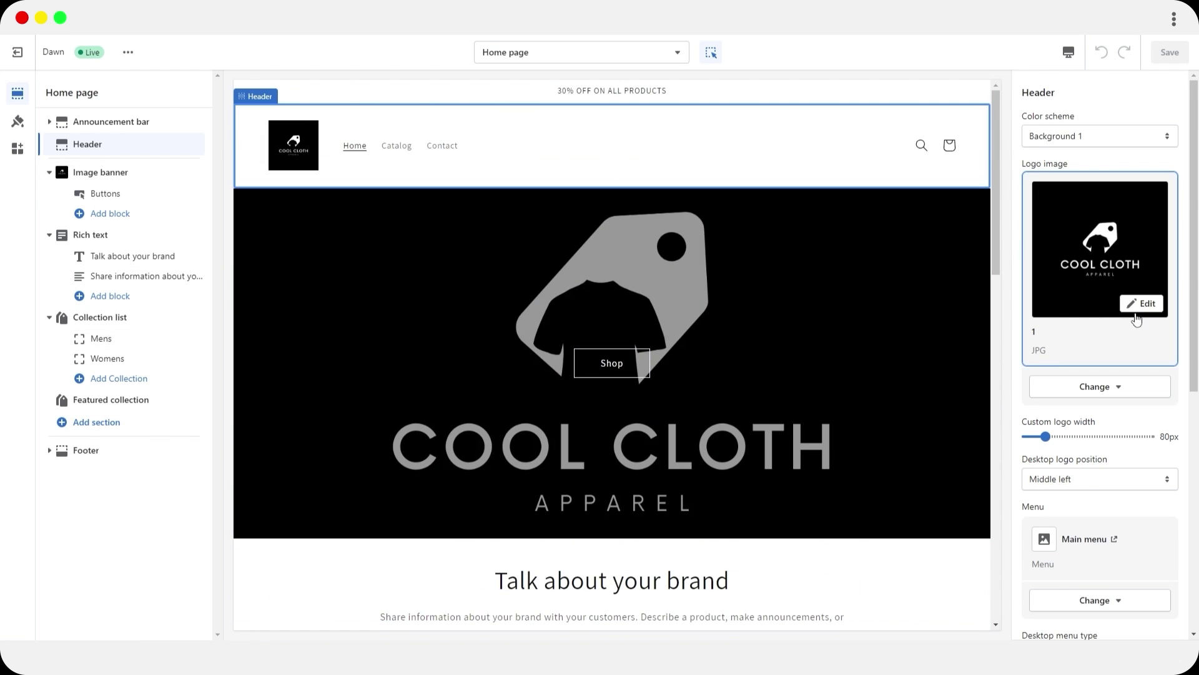
click(1113, 310)
click(1055, 179)
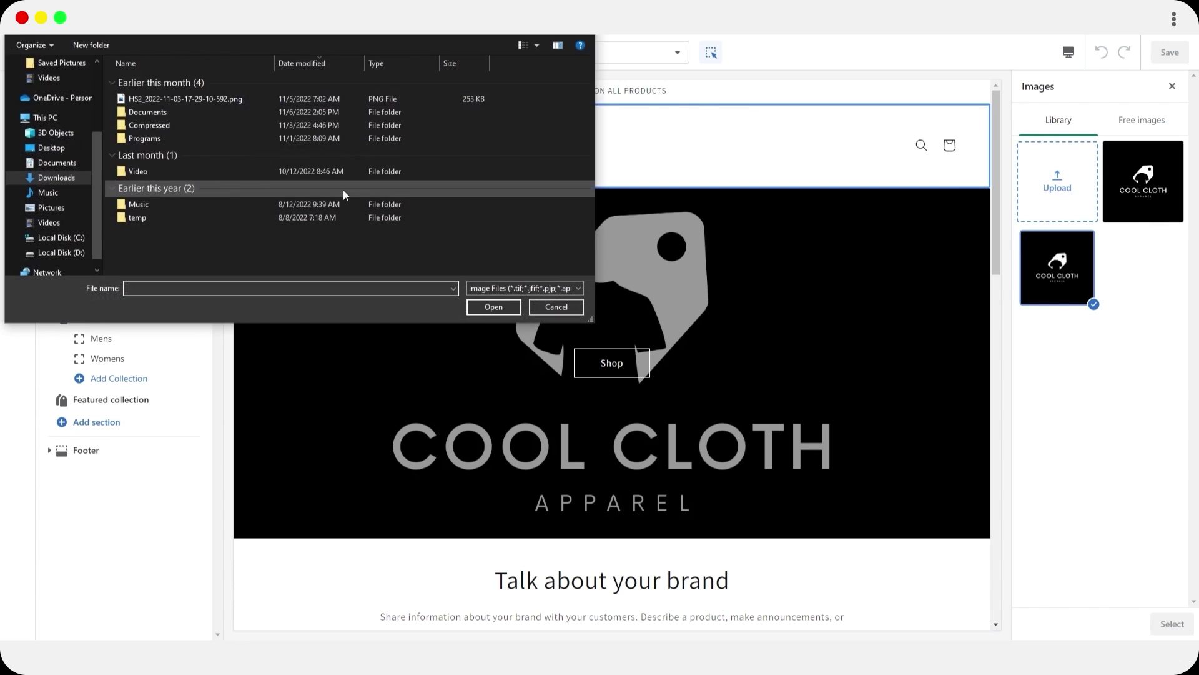
double_click(342, 196)
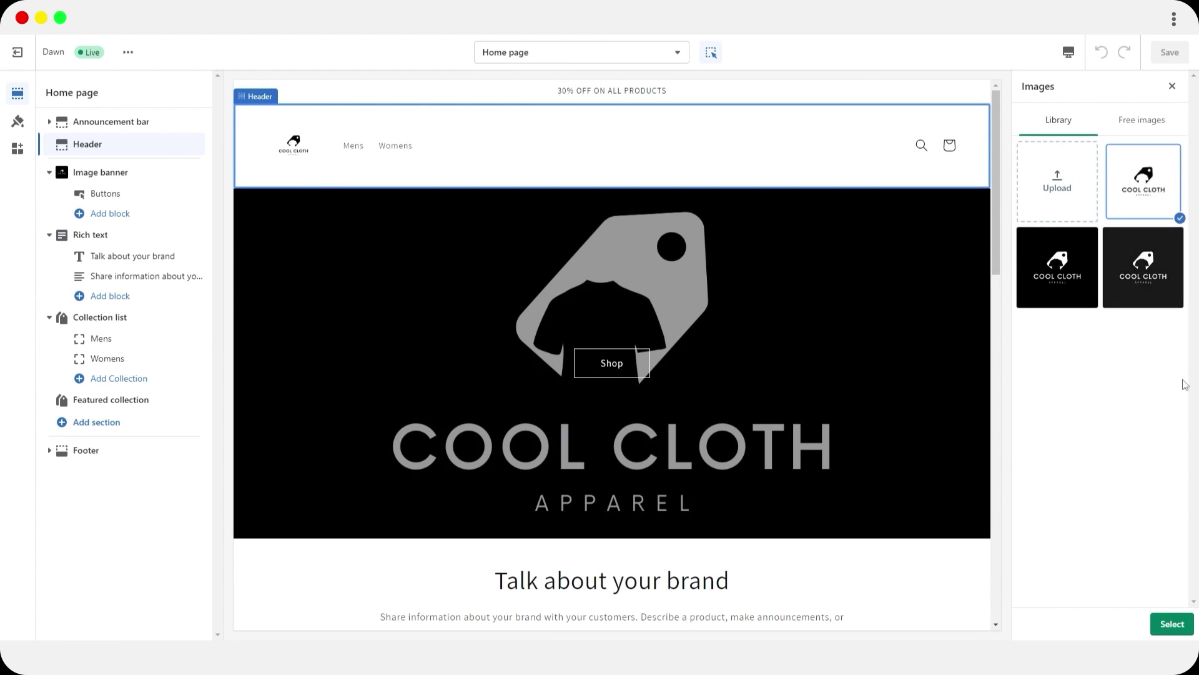
click(1172, 624)
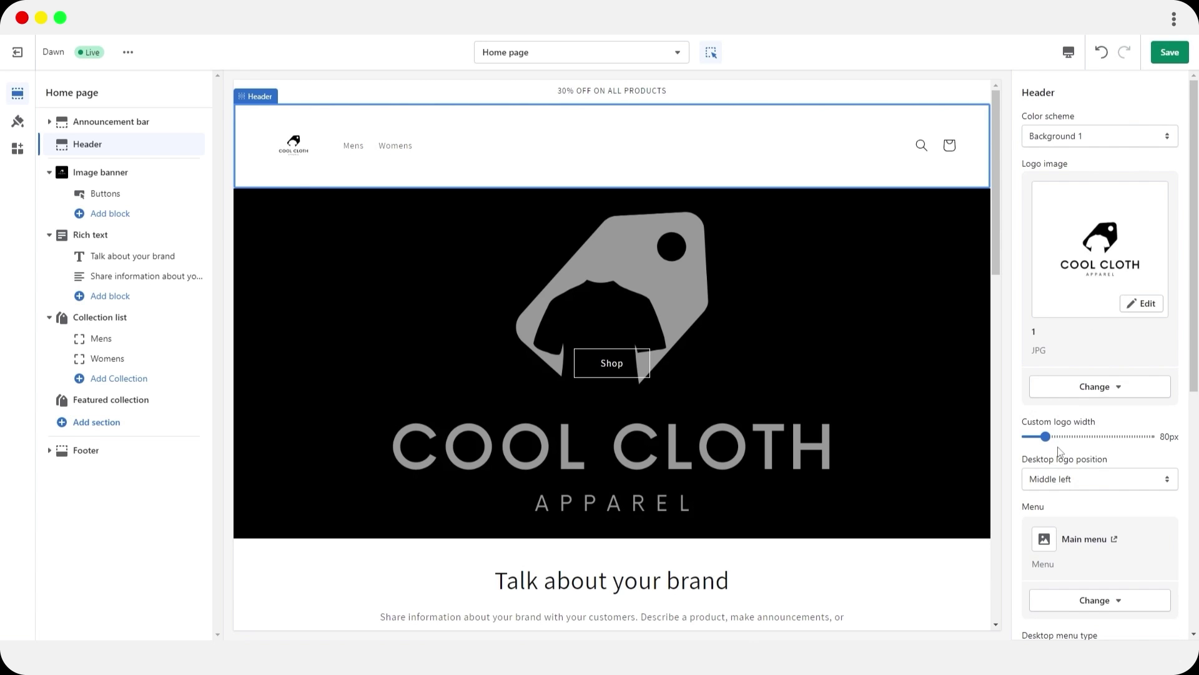
Try a custom logo width of 120 px in the header and return it to 80 px.
drag(1048, 432, 1068, 432)
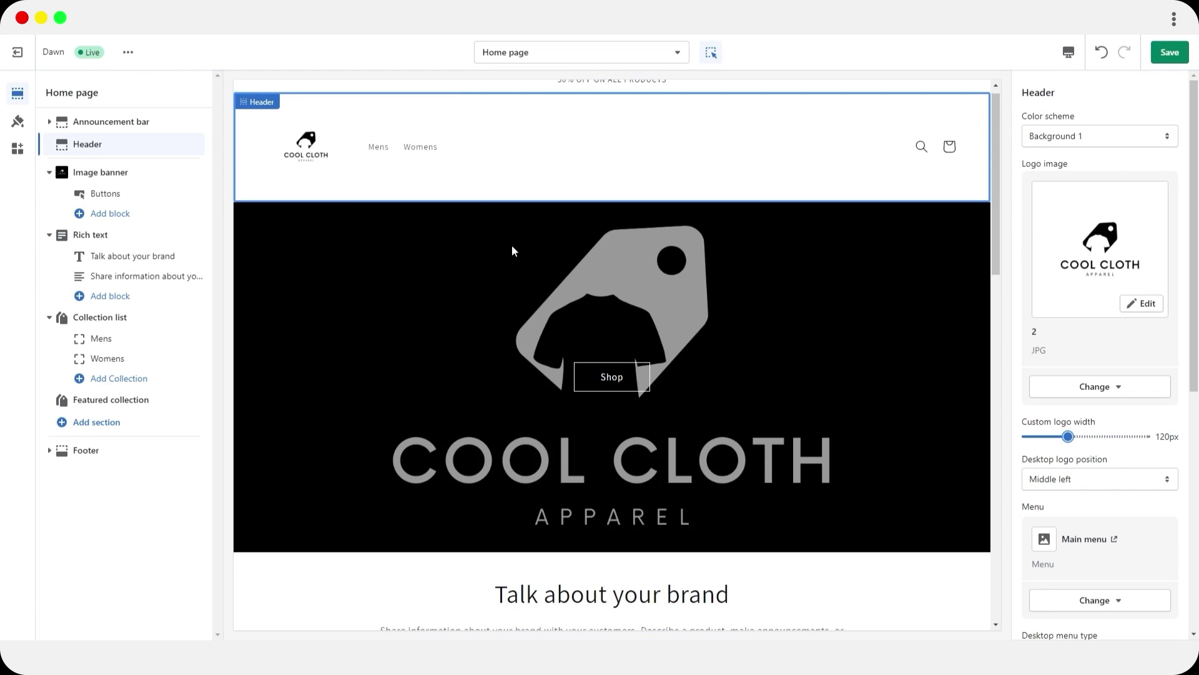
click(1043, 436)
scroll(415, 461, down, 15)
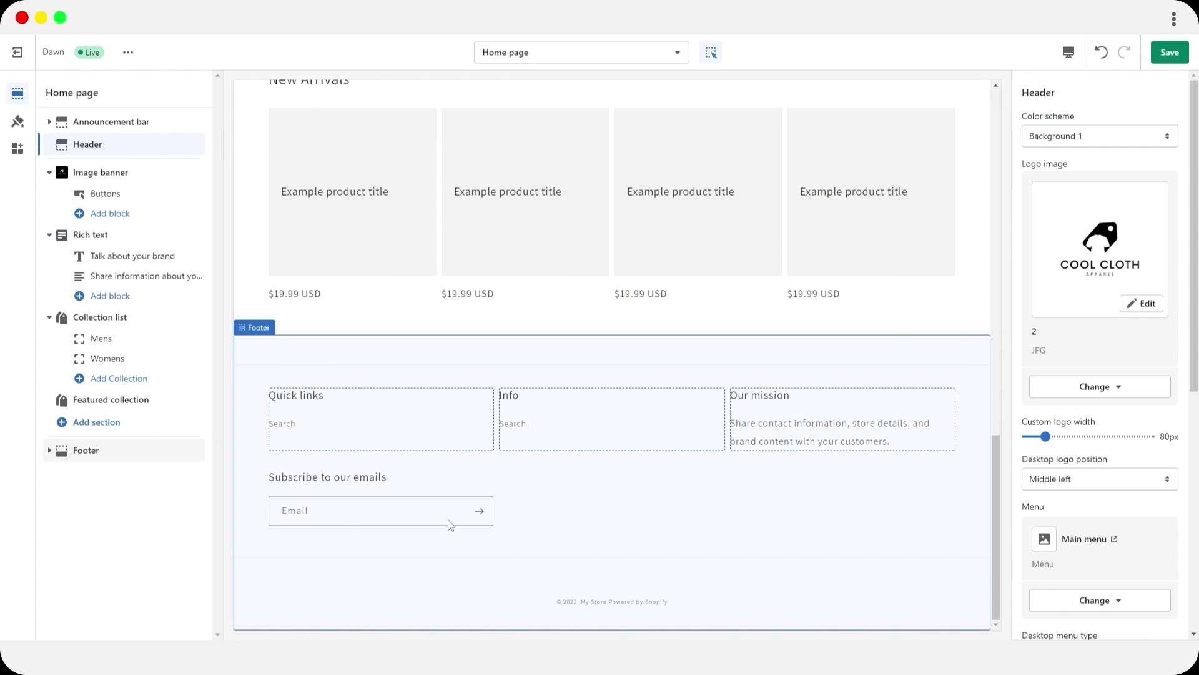
Remove the Our mission, Info and Quick links blocks from the home page footer.
click(469, 367)
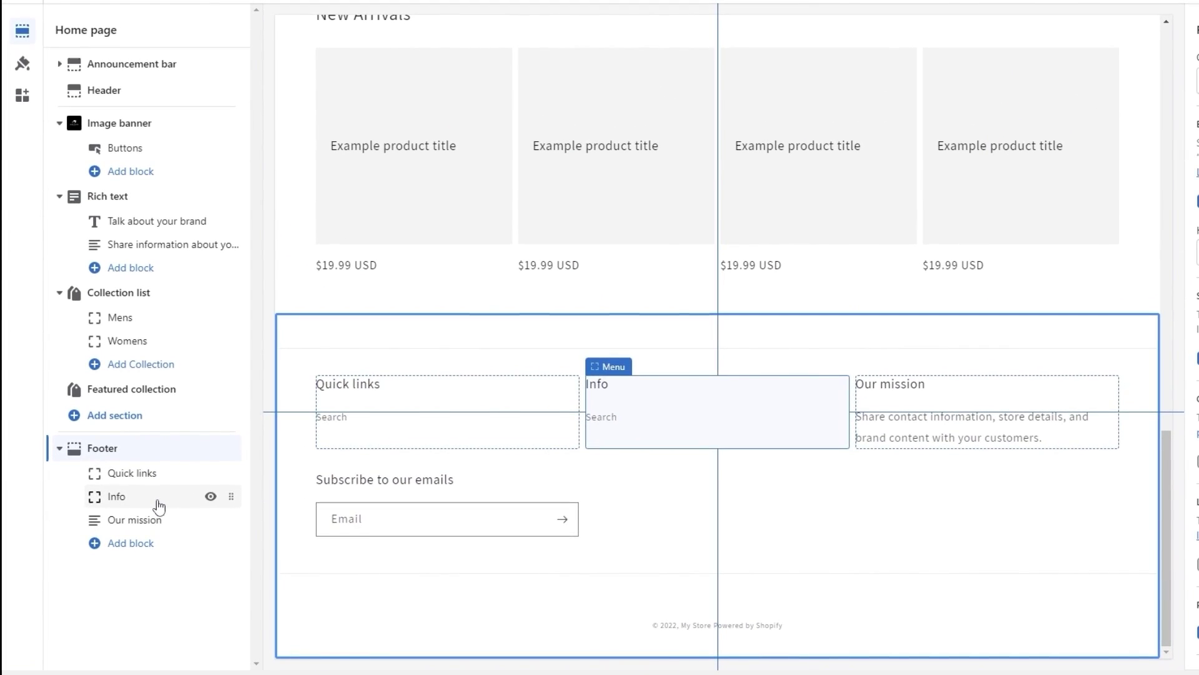
click(993, 431)
click(1024, 475)
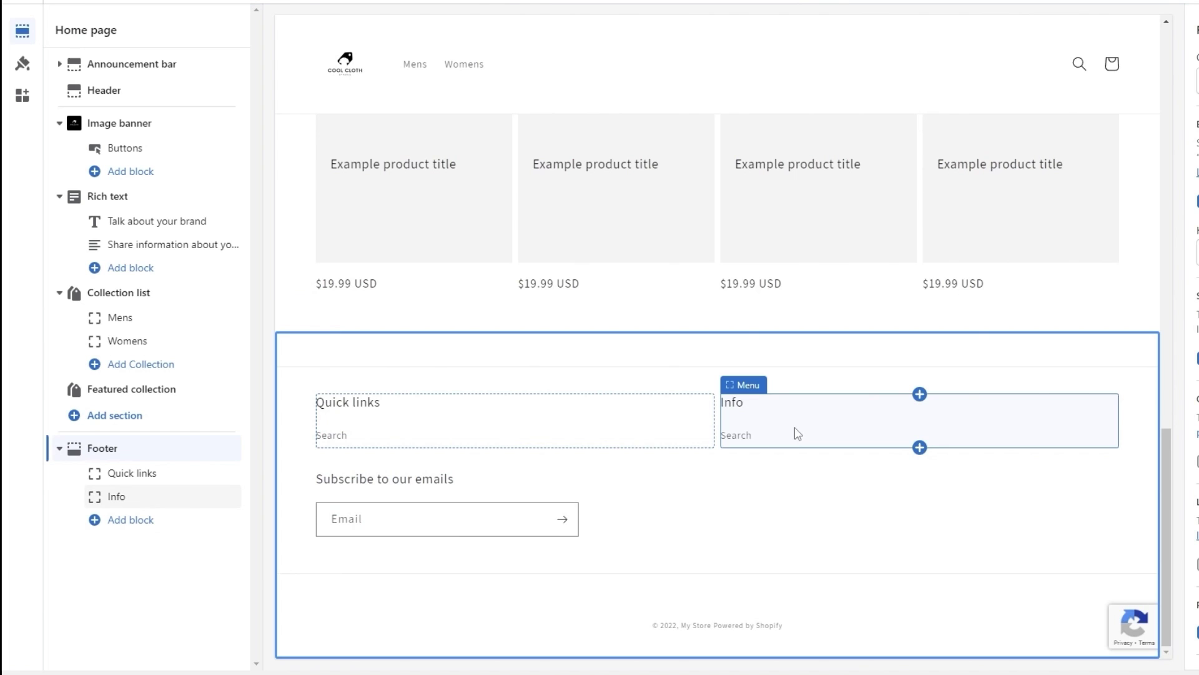
click(798, 434)
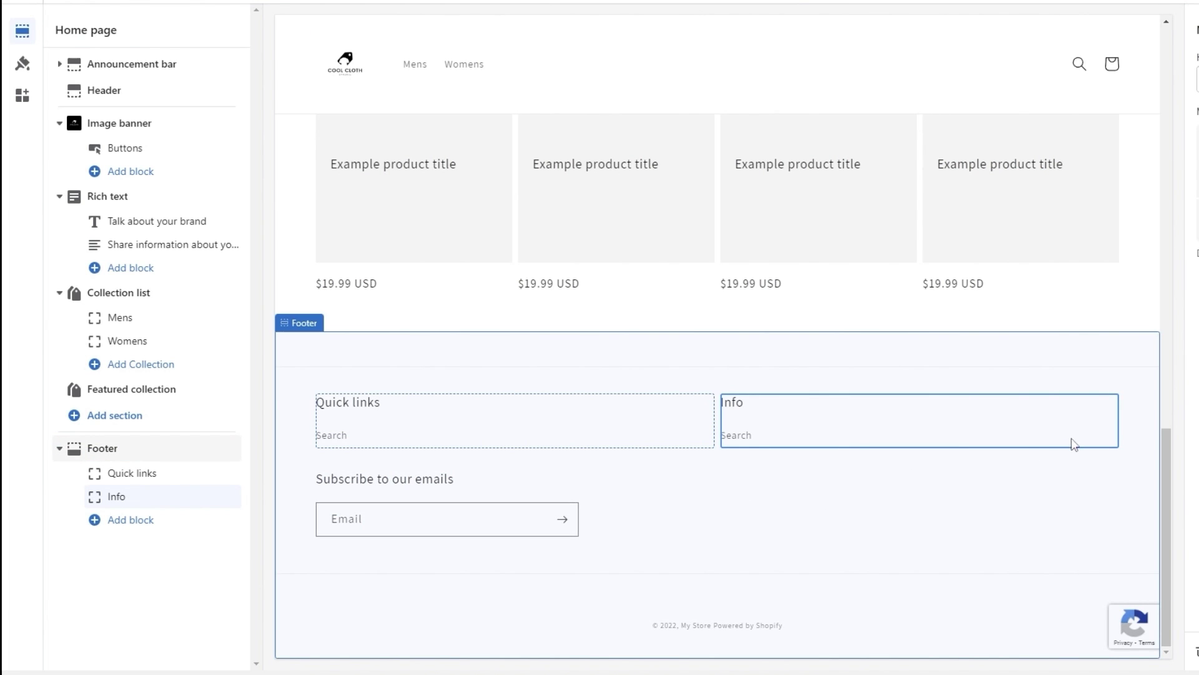
click(959, 473)
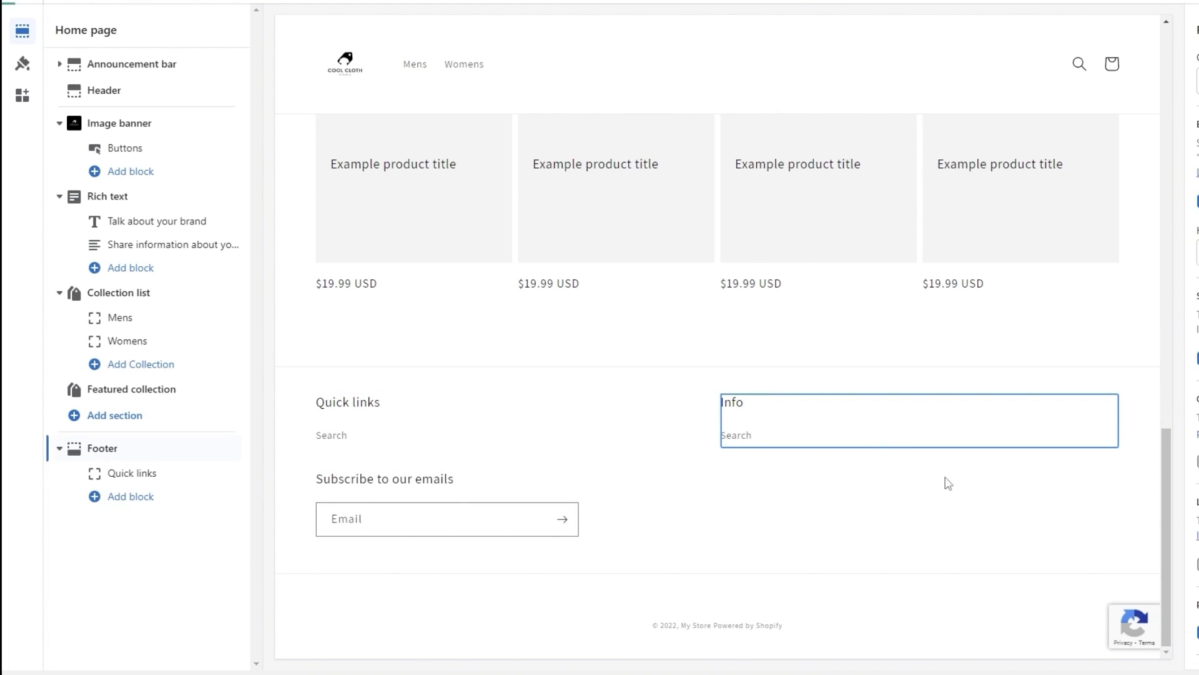
click(719, 435)
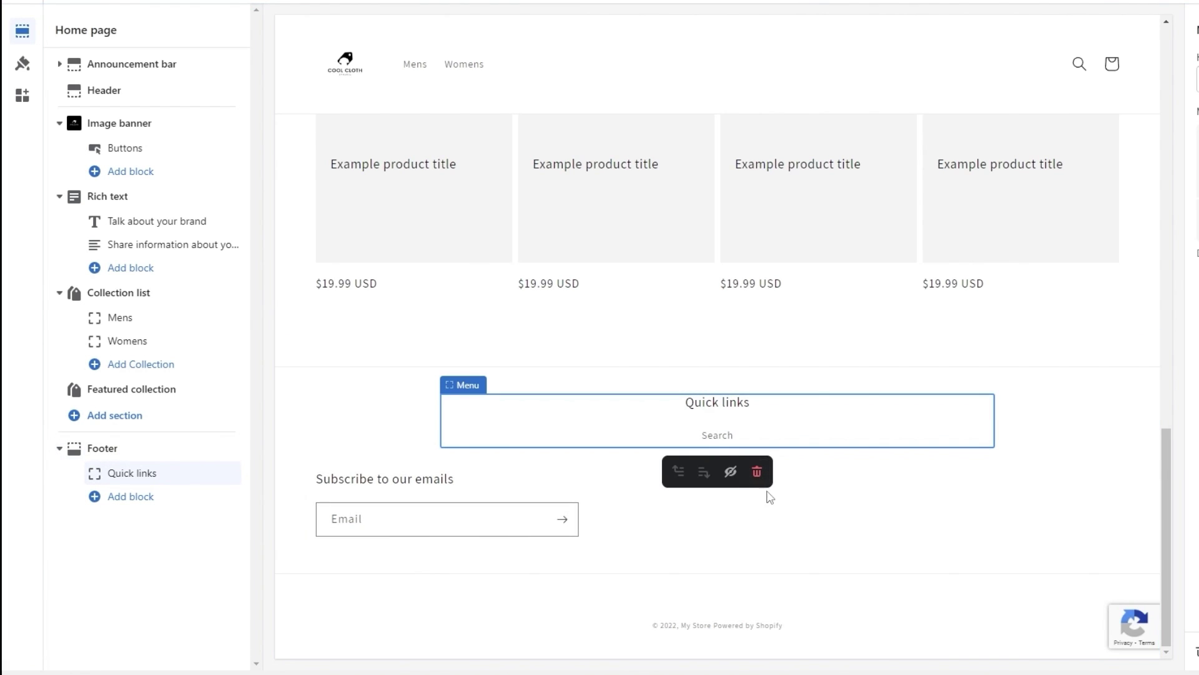
click(758, 473)
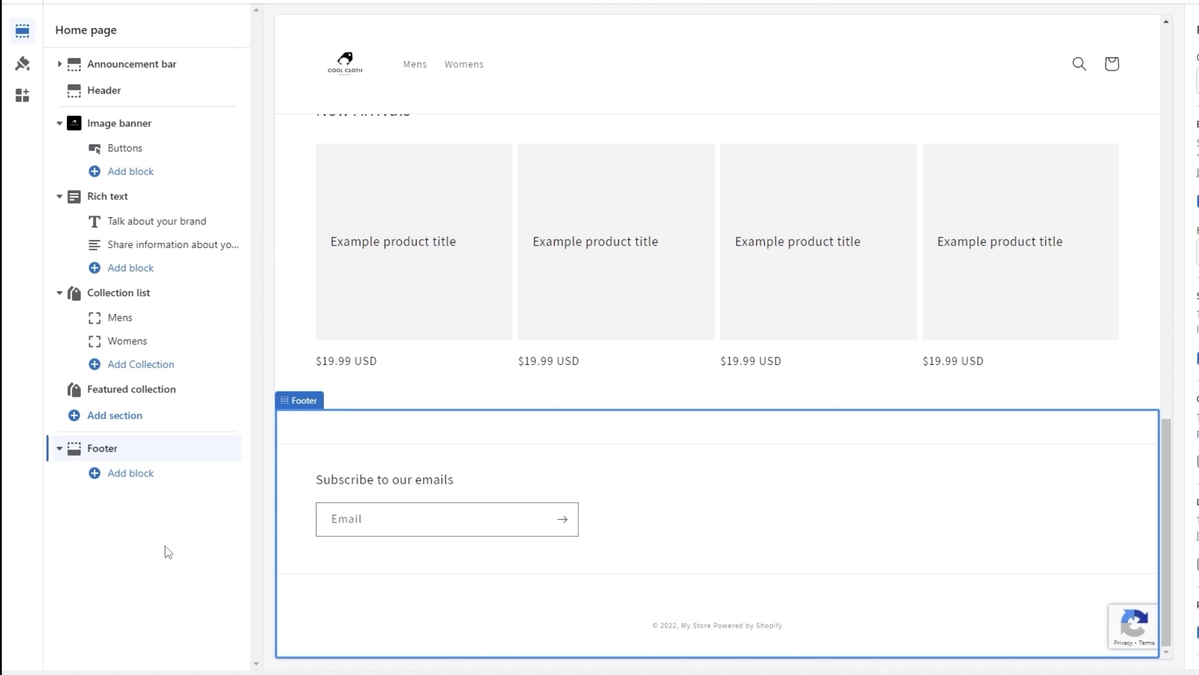
scroll(300, 558, up, 1)
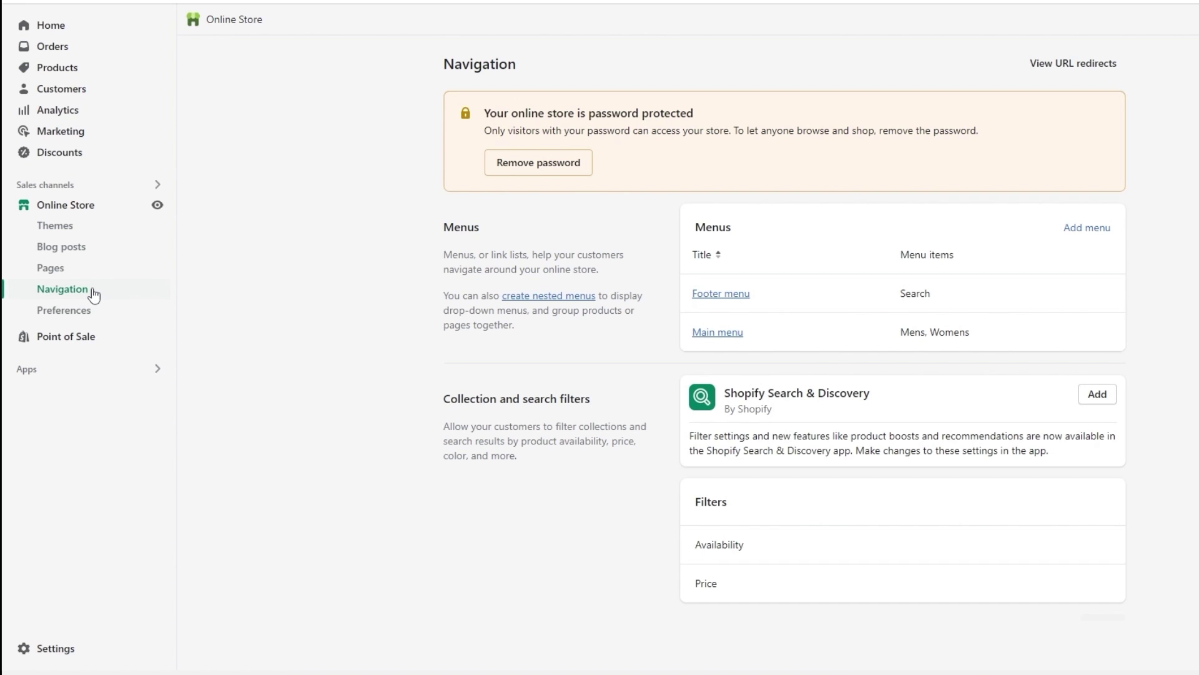
click(718, 295)
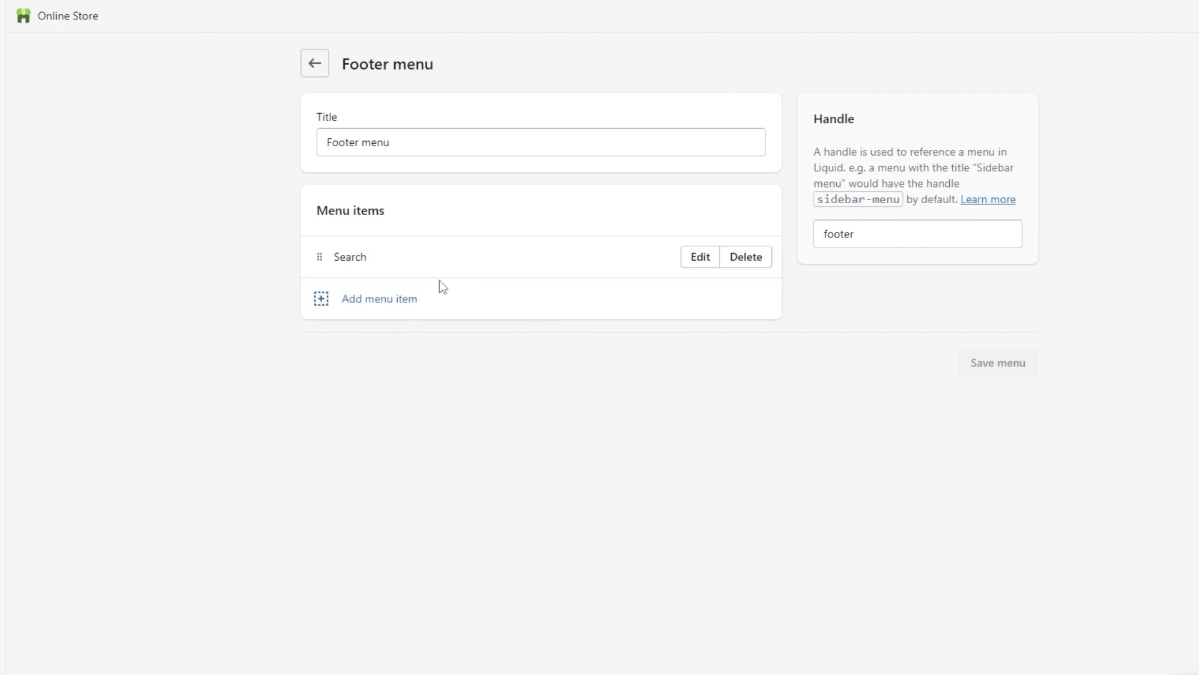
click(392, 304)
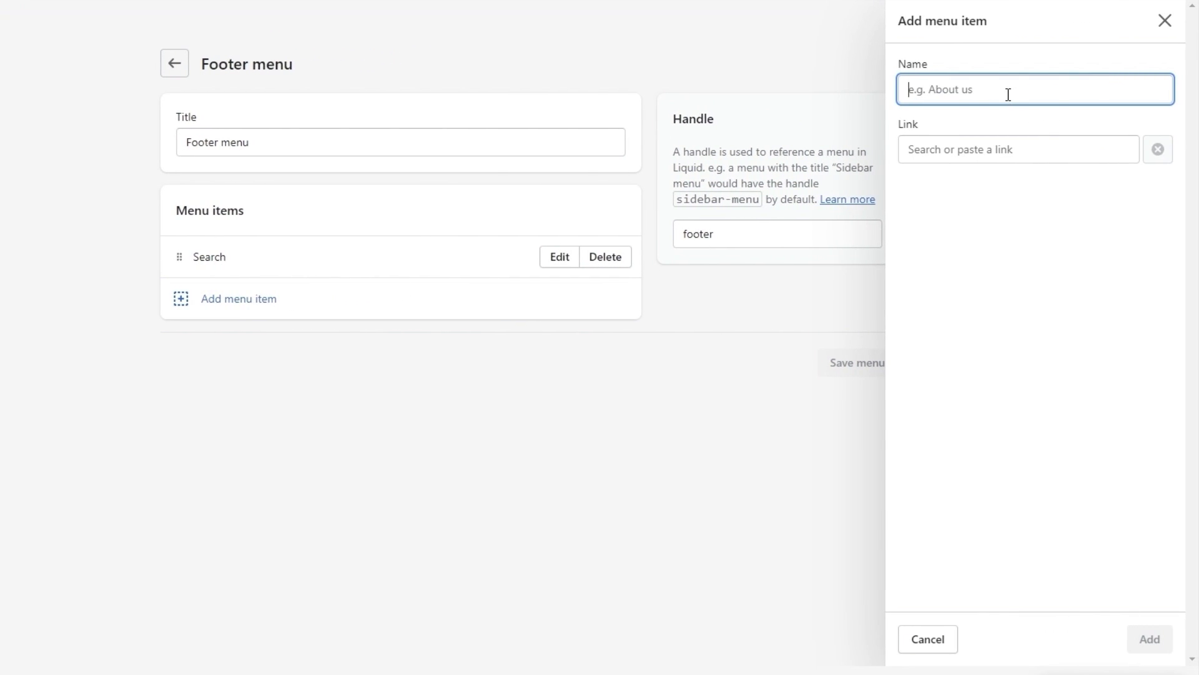
click(1163, 22)
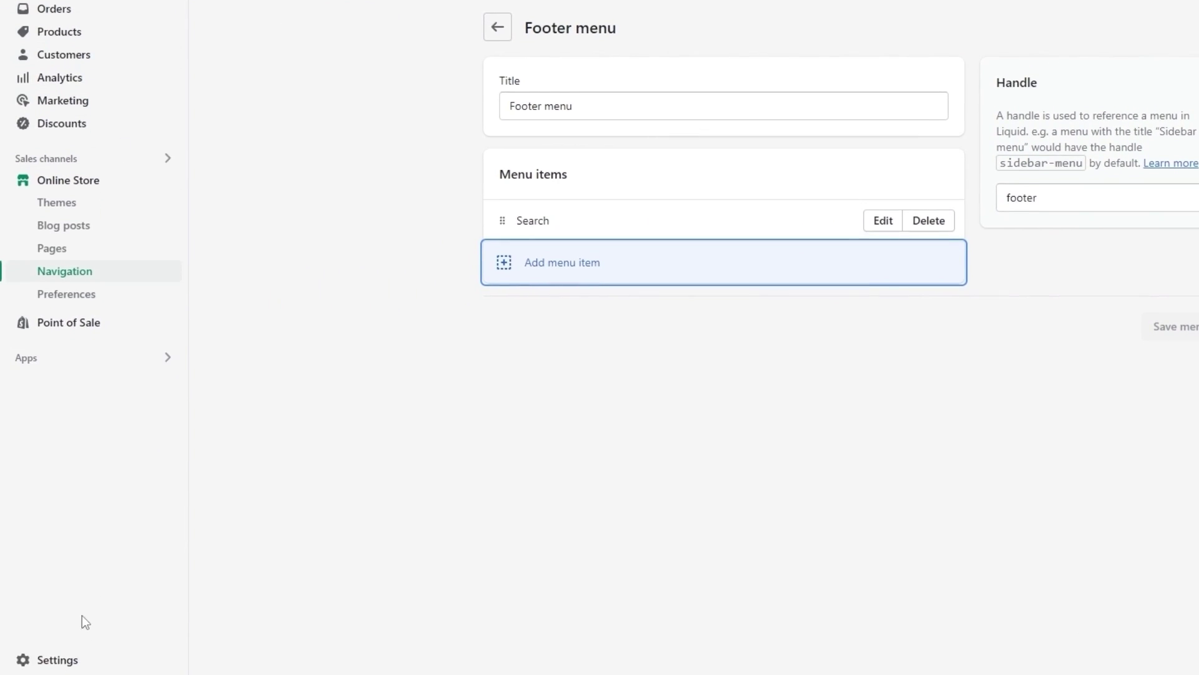
Open the store's policy settings and create the refund policy from the template.
click(67, 659)
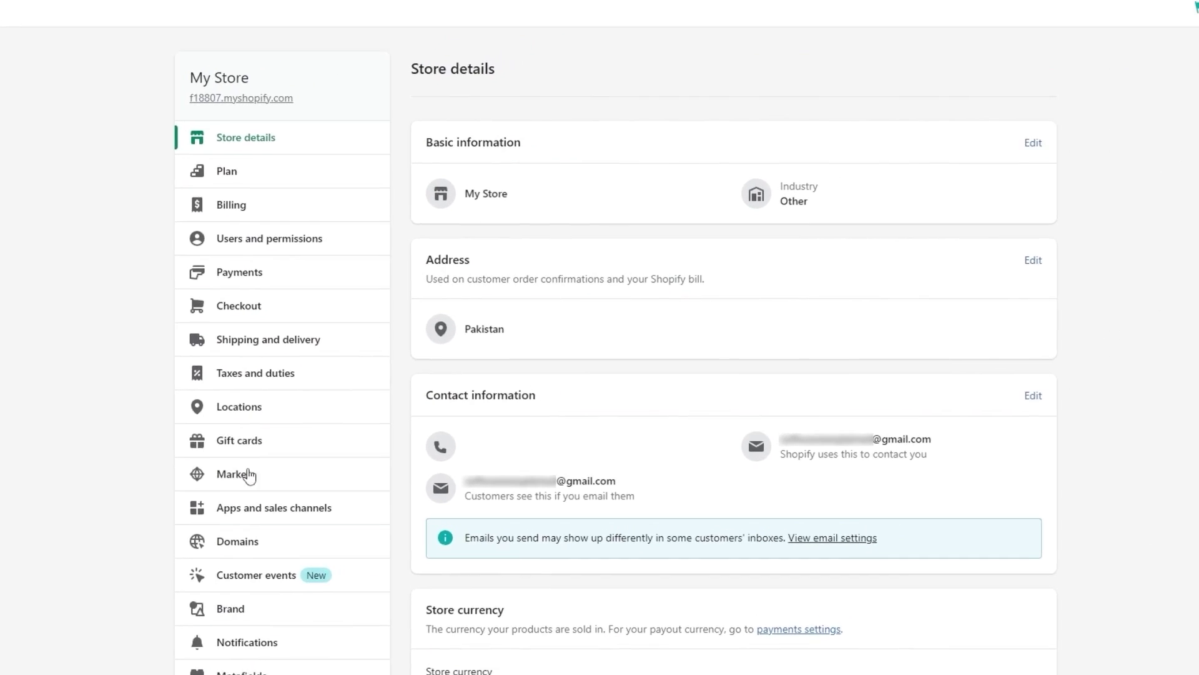
scroll(258, 482, down, 7)
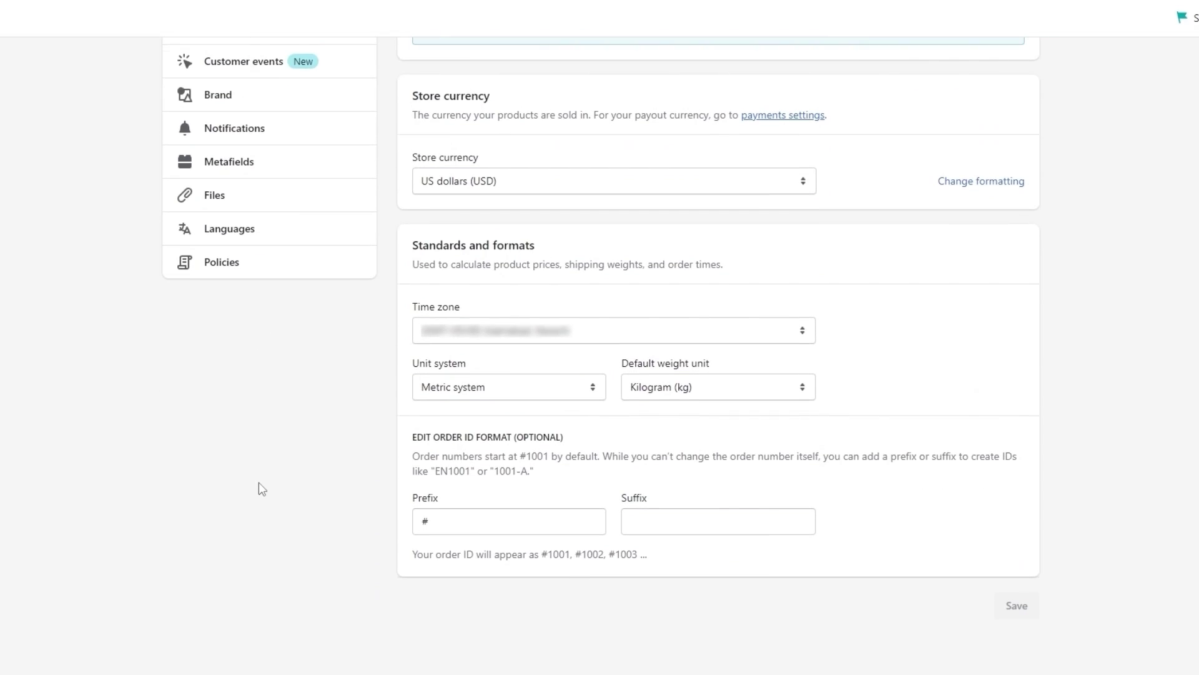
click(226, 262)
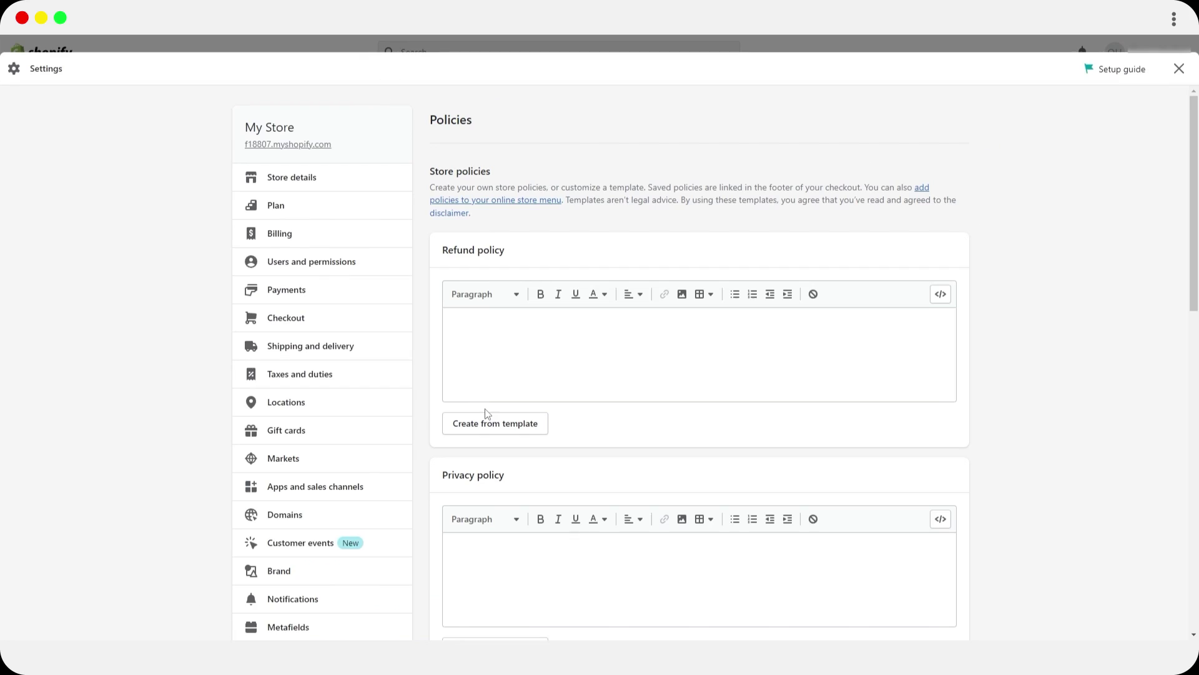
click(495, 422)
scroll(521, 425, down, 1)
scroll(521, 426, down, 10)
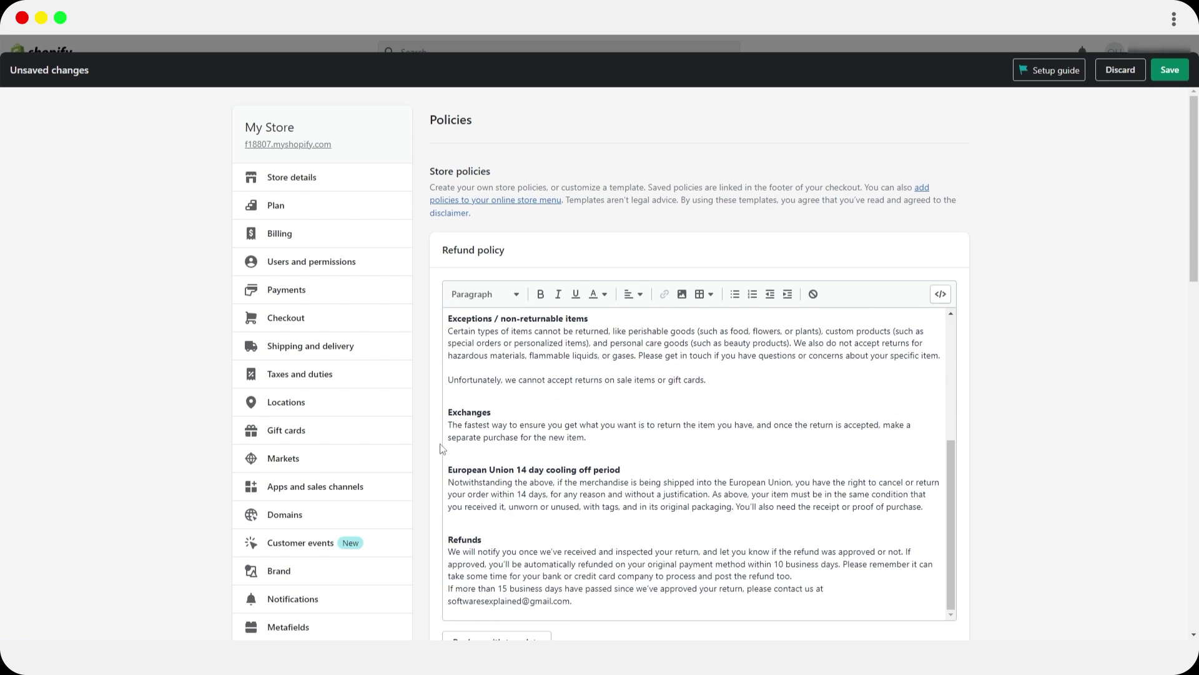
Create the privacy policy and the terms of service from their templates.
scroll(465, 437, down, 2)
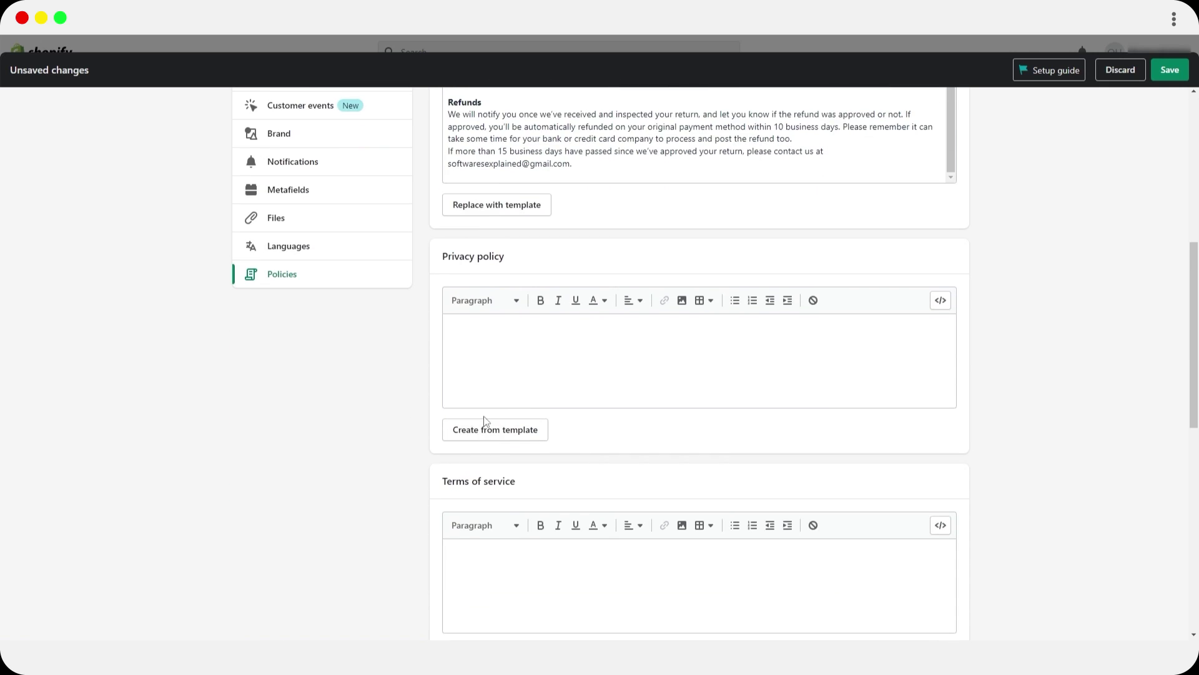
click(490, 429)
scroll(392, 454, down, 7)
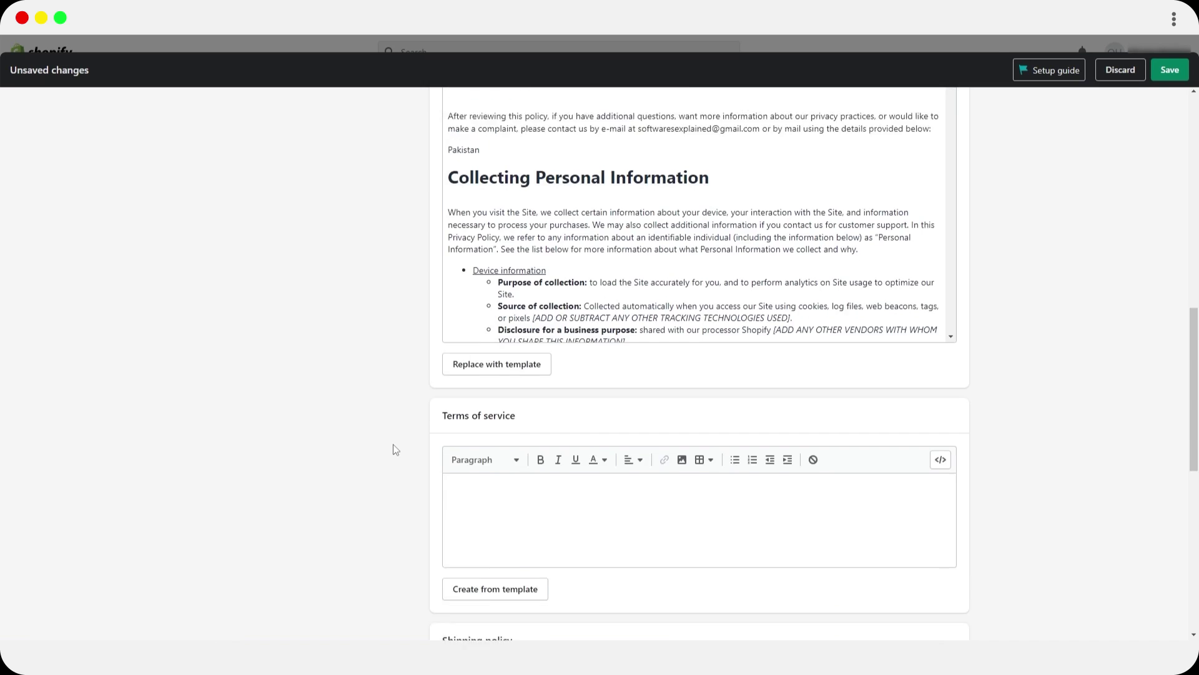
click(478, 435)
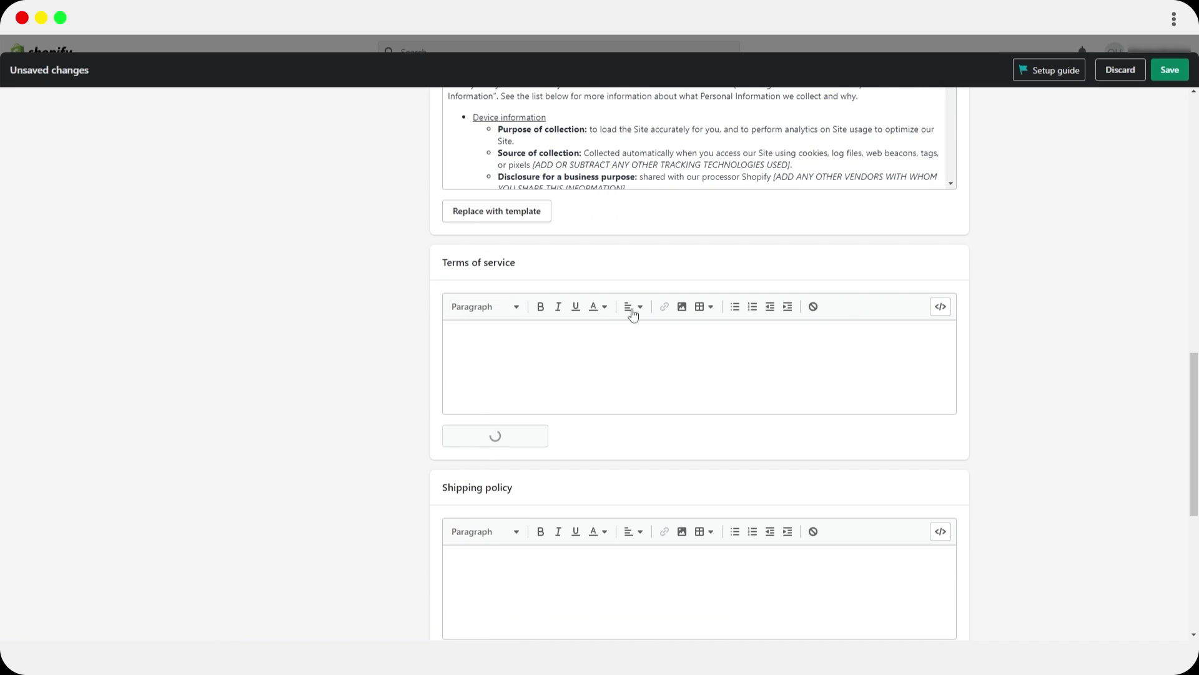
Enter the shipping policy text "Shipping takes 1 to 2 days to approve and another 3 days to arrive".
scroll(354, 447, down, 5)
scroll(362, 444, down, 2)
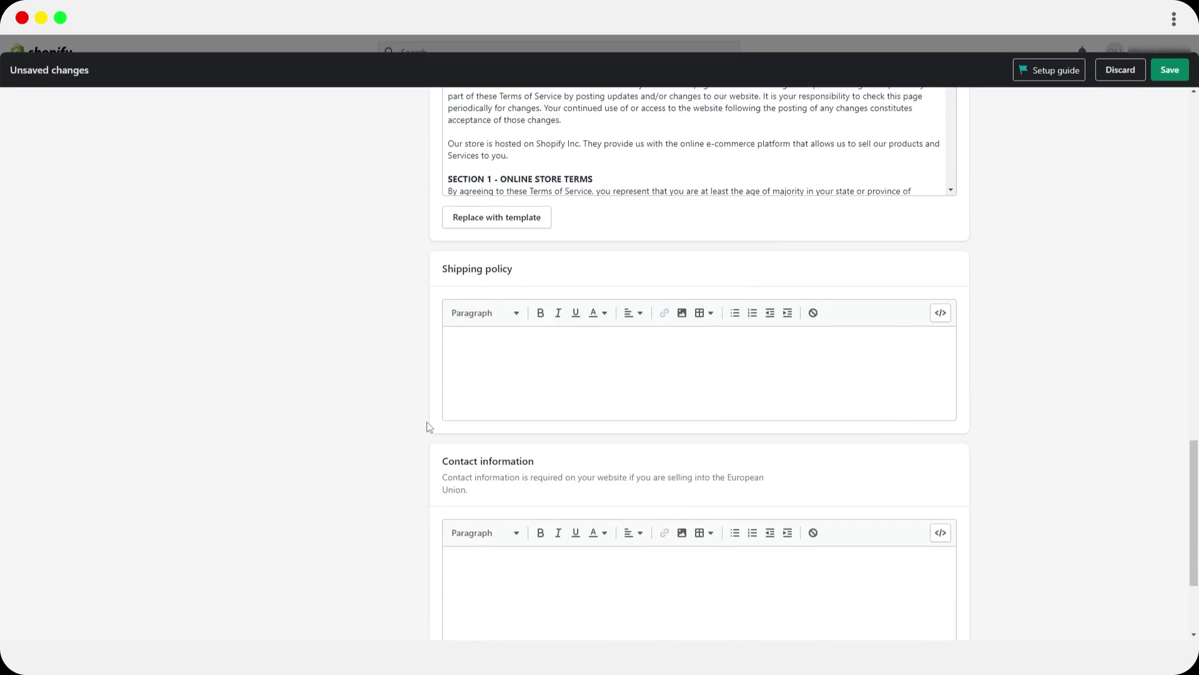
click(469, 375)
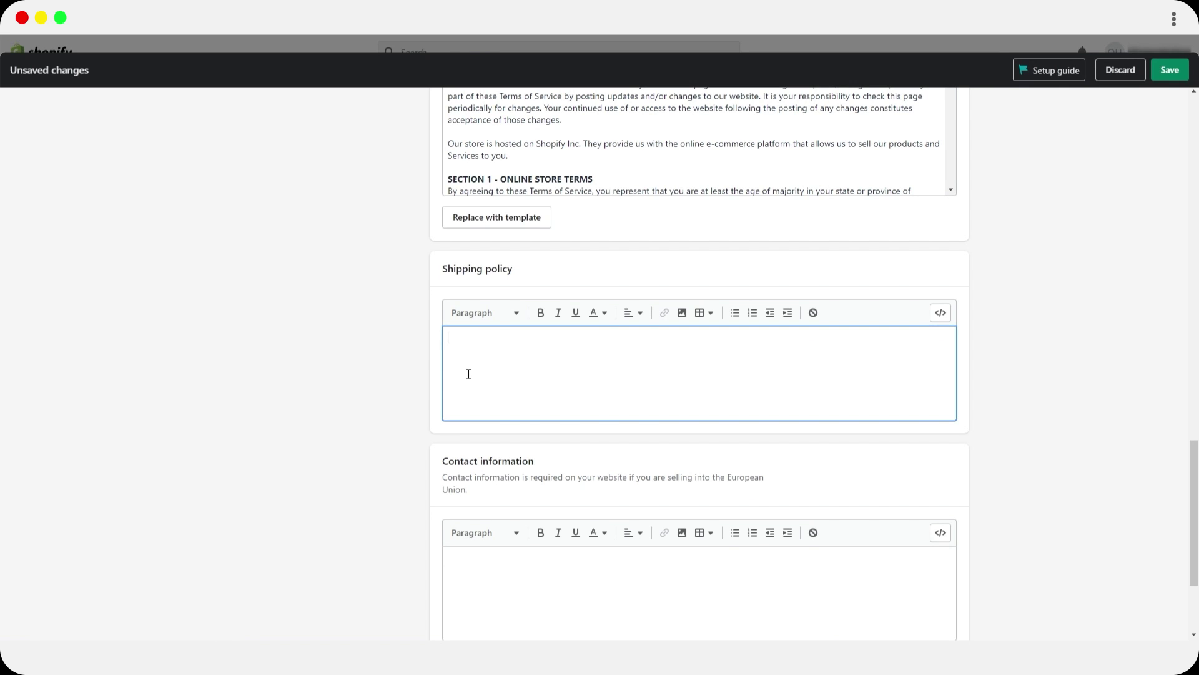
text(Shipping takes 1 to 2 days to approve and another 3 days to arrive)
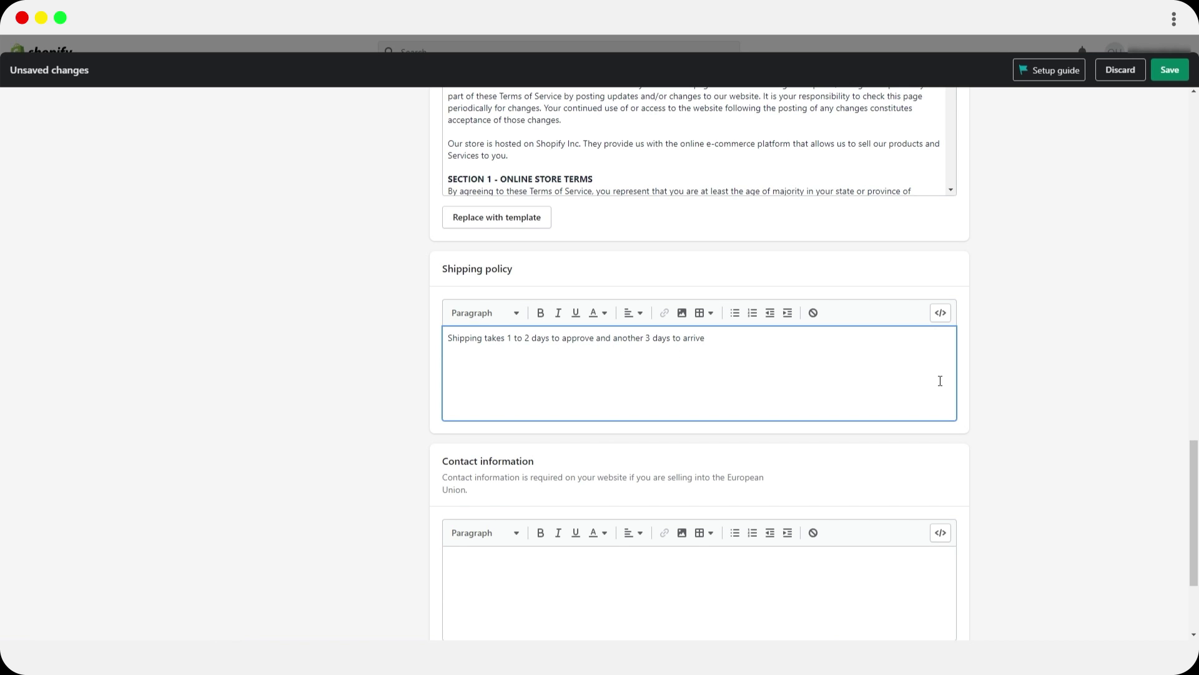
Fill in the contact information policy from the template.
scroll(688, 518, down, 2)
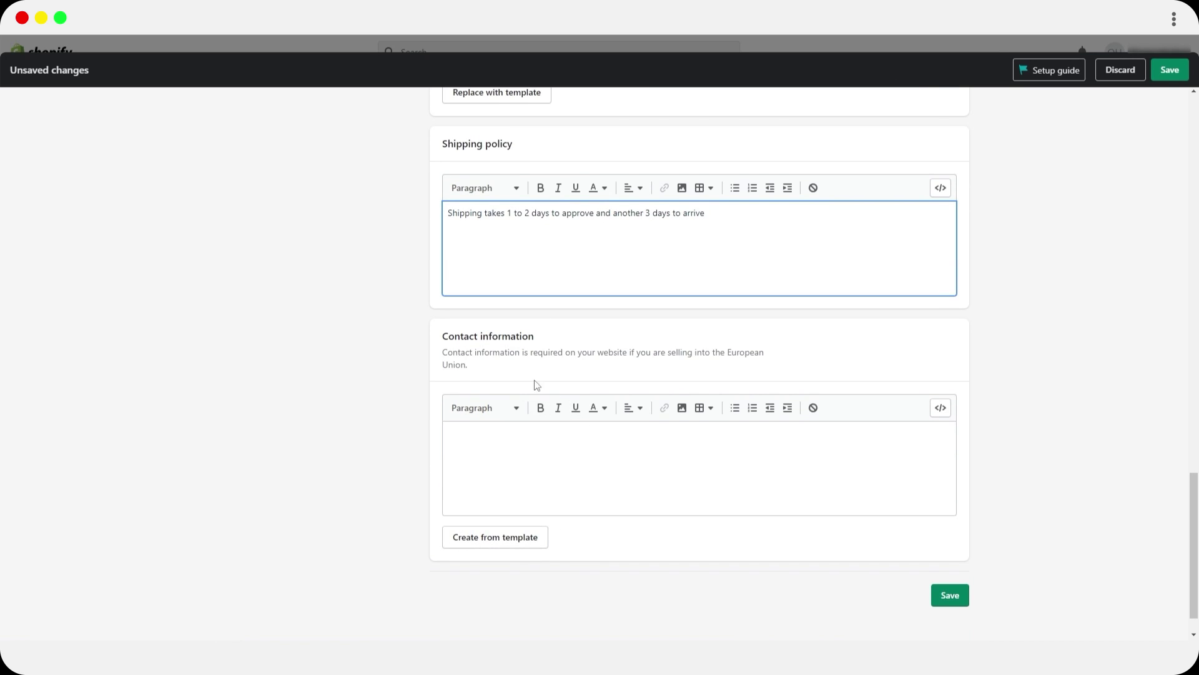
click(465, 544)
scroll(438, 494, down, 1)
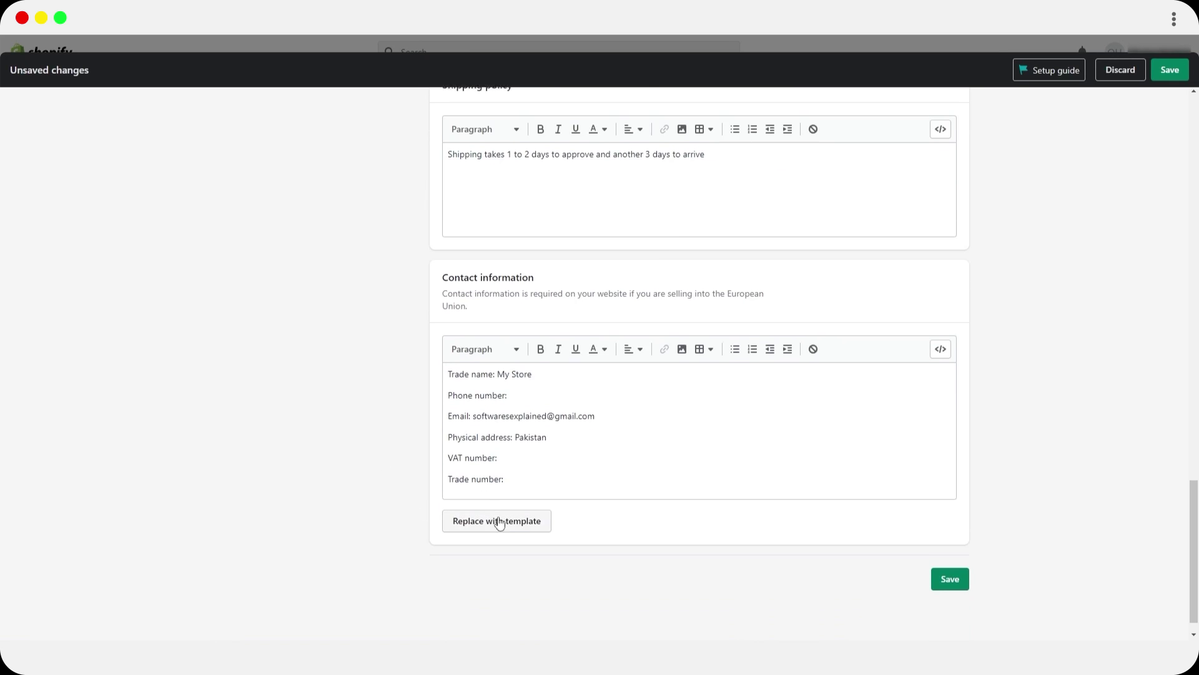
Save the store policies and leave the store settings.
scroll(379, 557, up, 20)
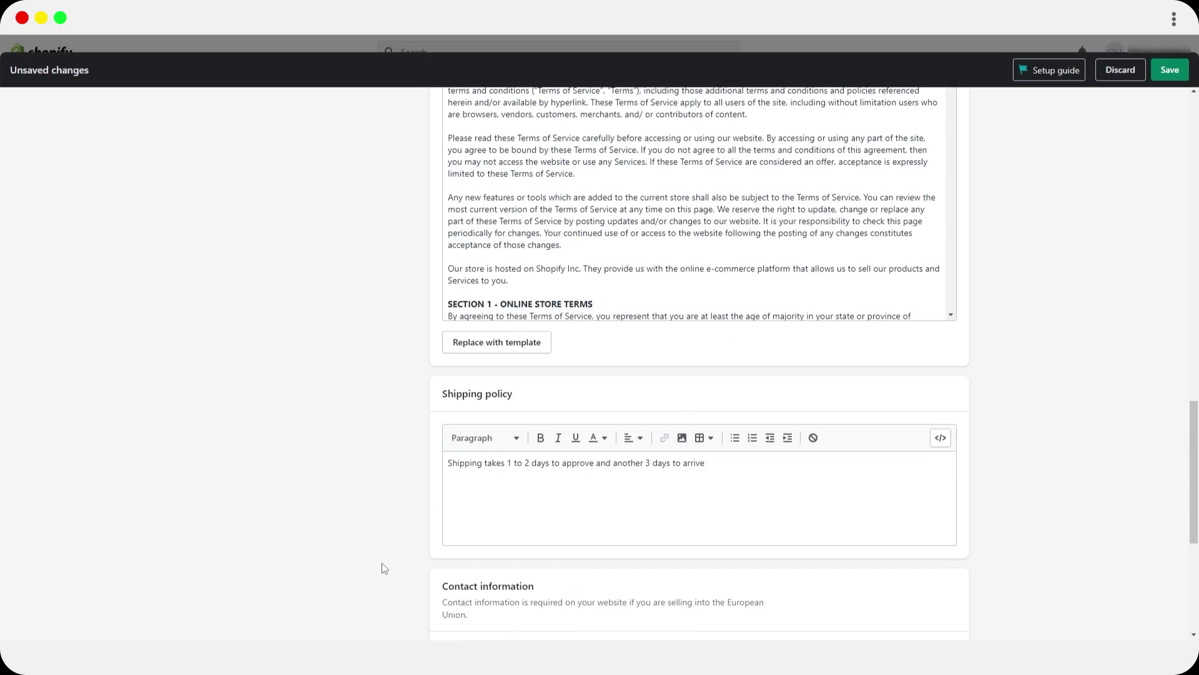
scroll(406, 550, up, 1)
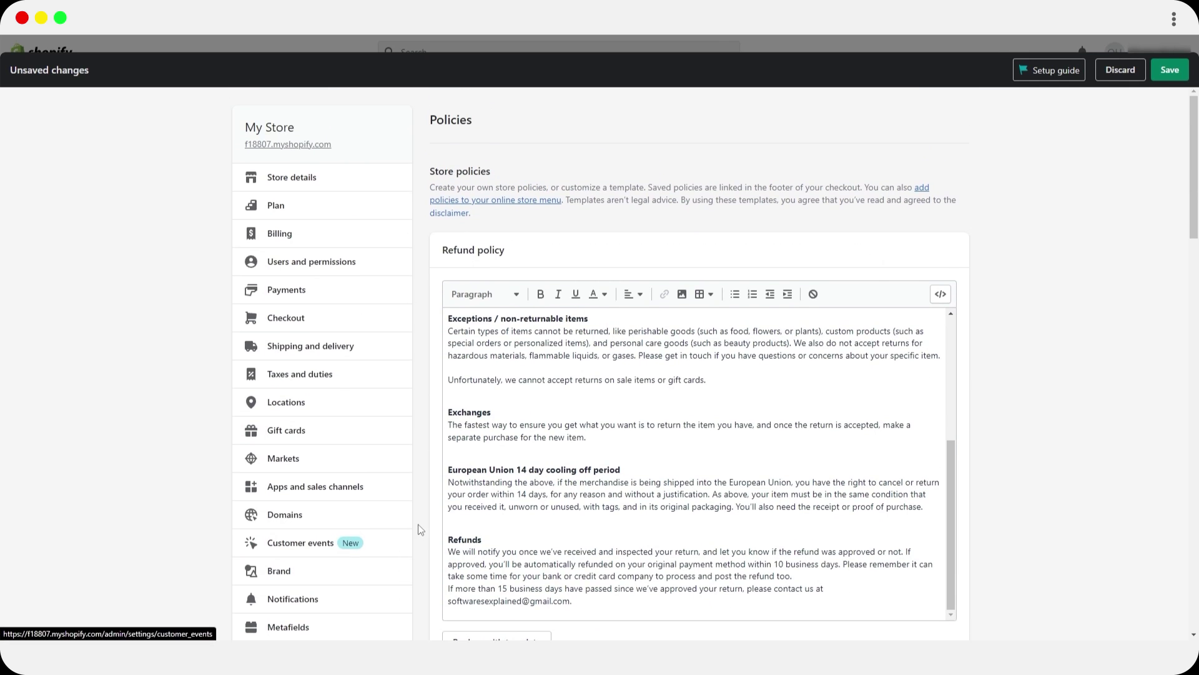
click(1168, 70)
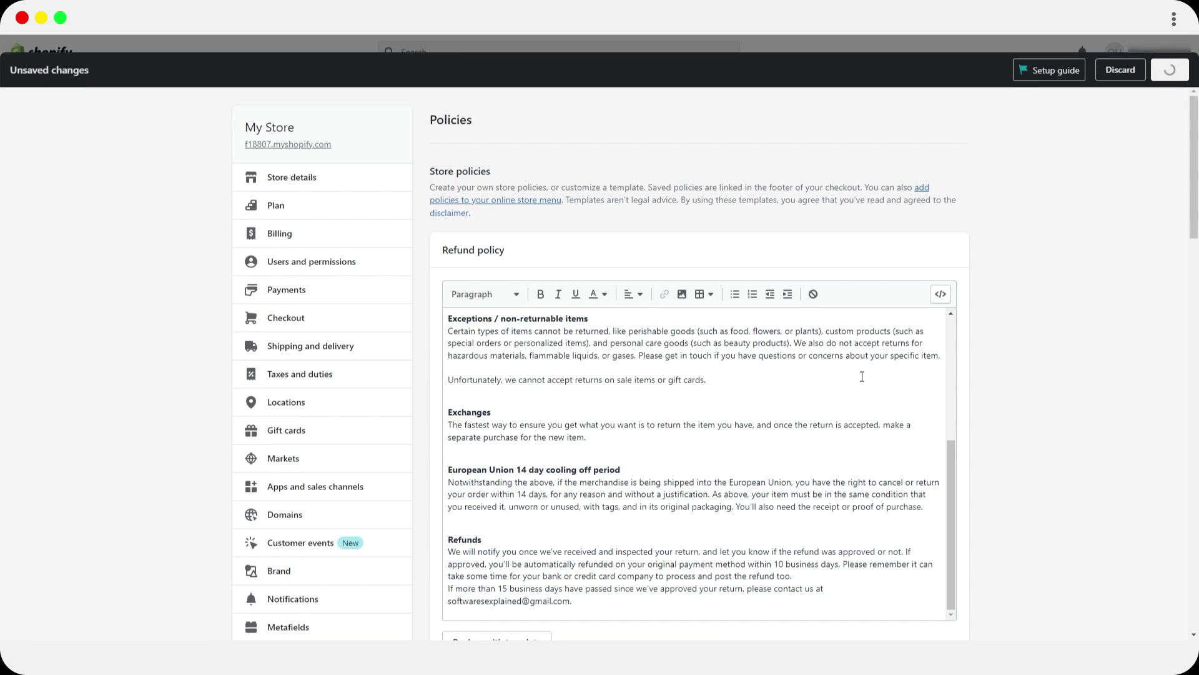
scroll(643, 427, down, 2)
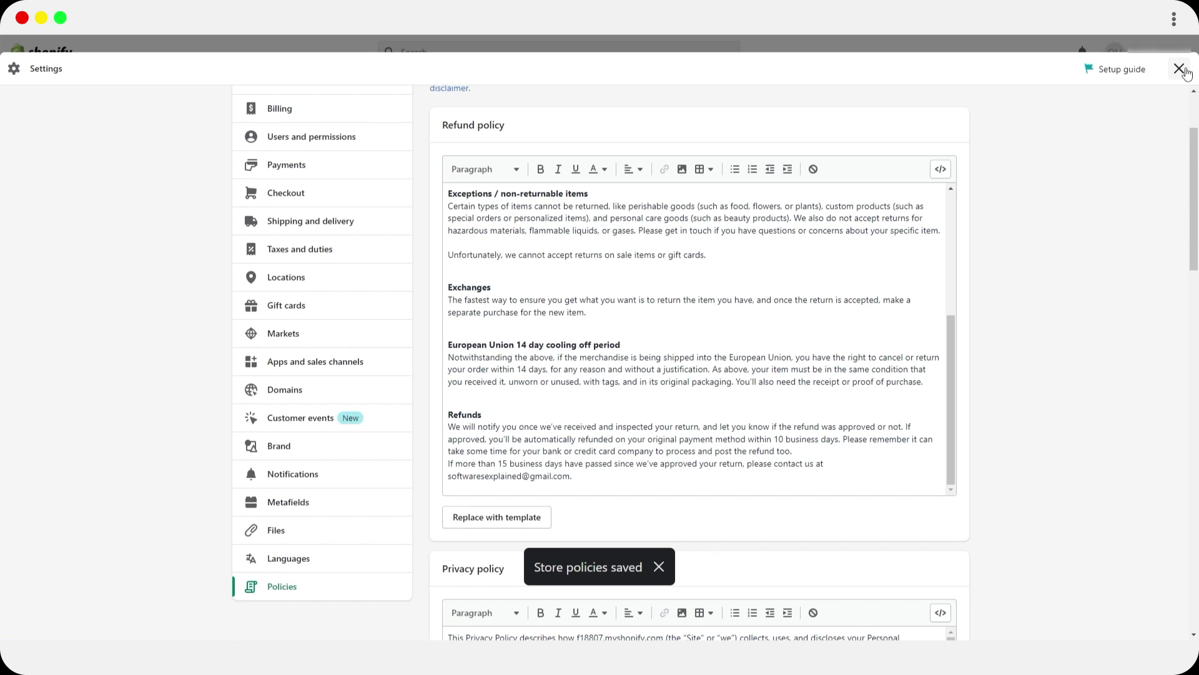
scroll(766, 434, down, 4)
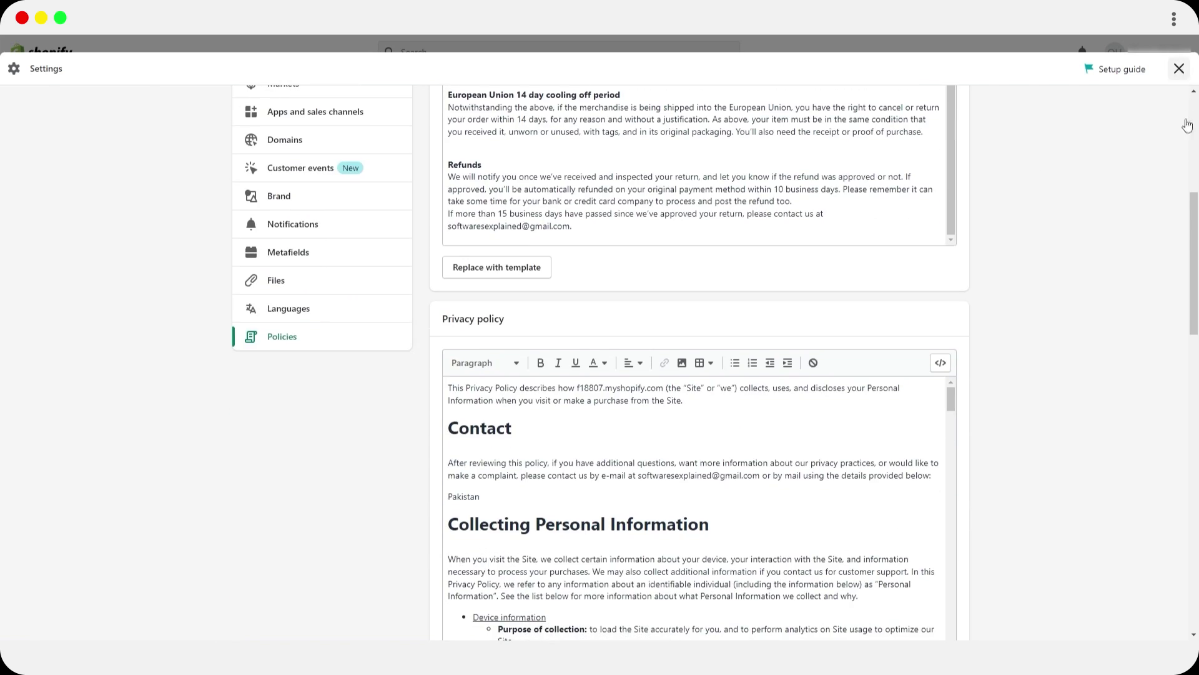
click(1179, 68)
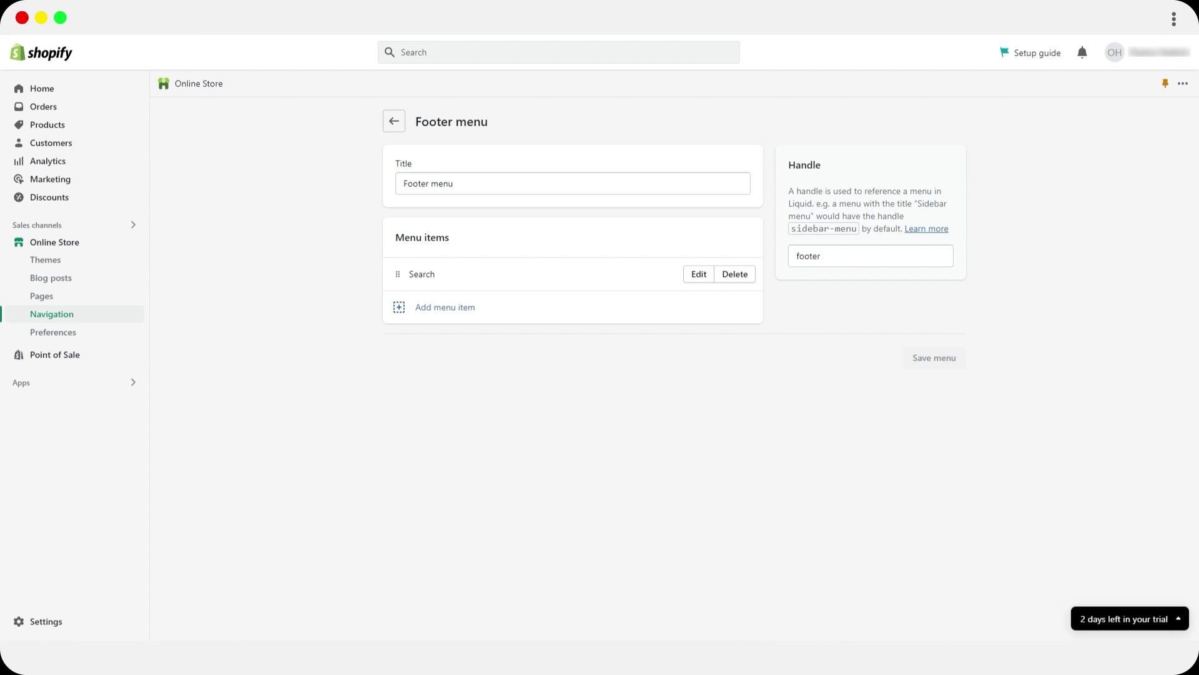
Open the Footer menu from the store navigation and remove its Search item.
click(73, 324)
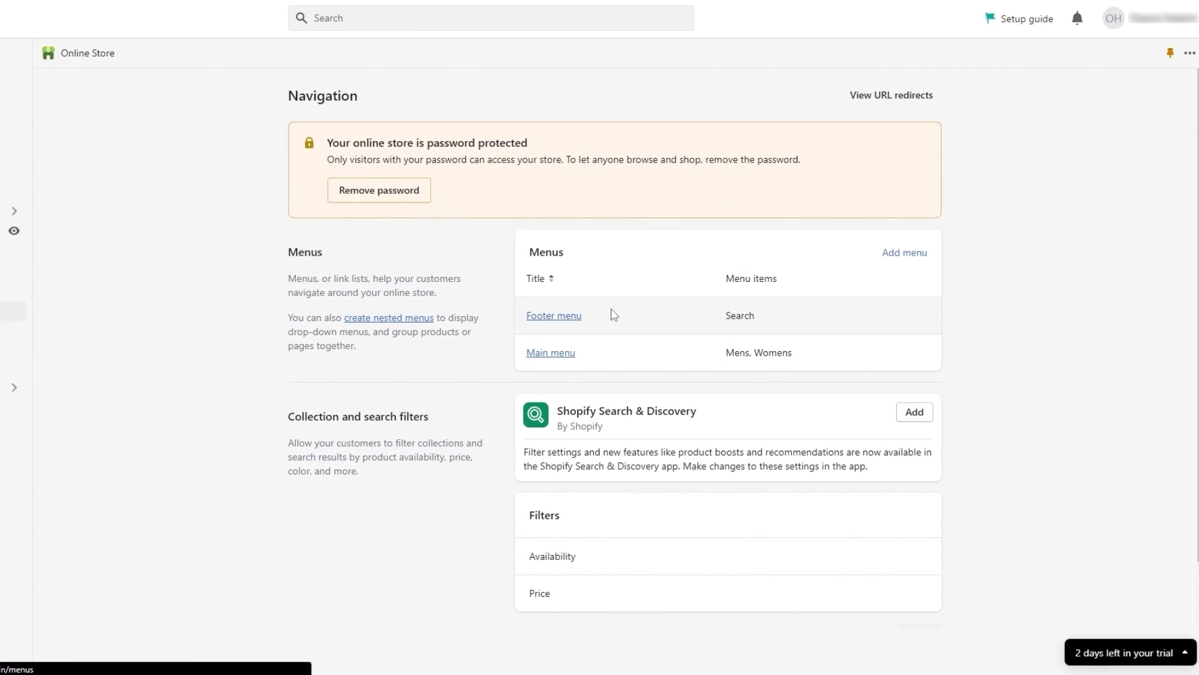
click(556, 320)
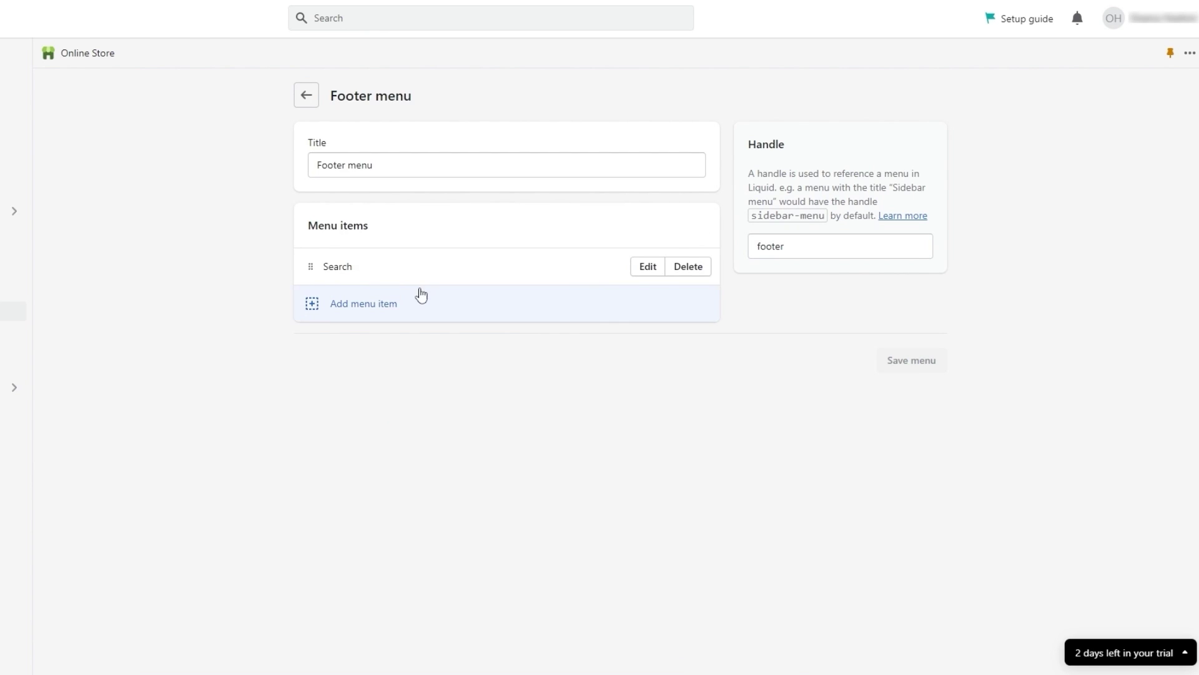
click(684, 273)
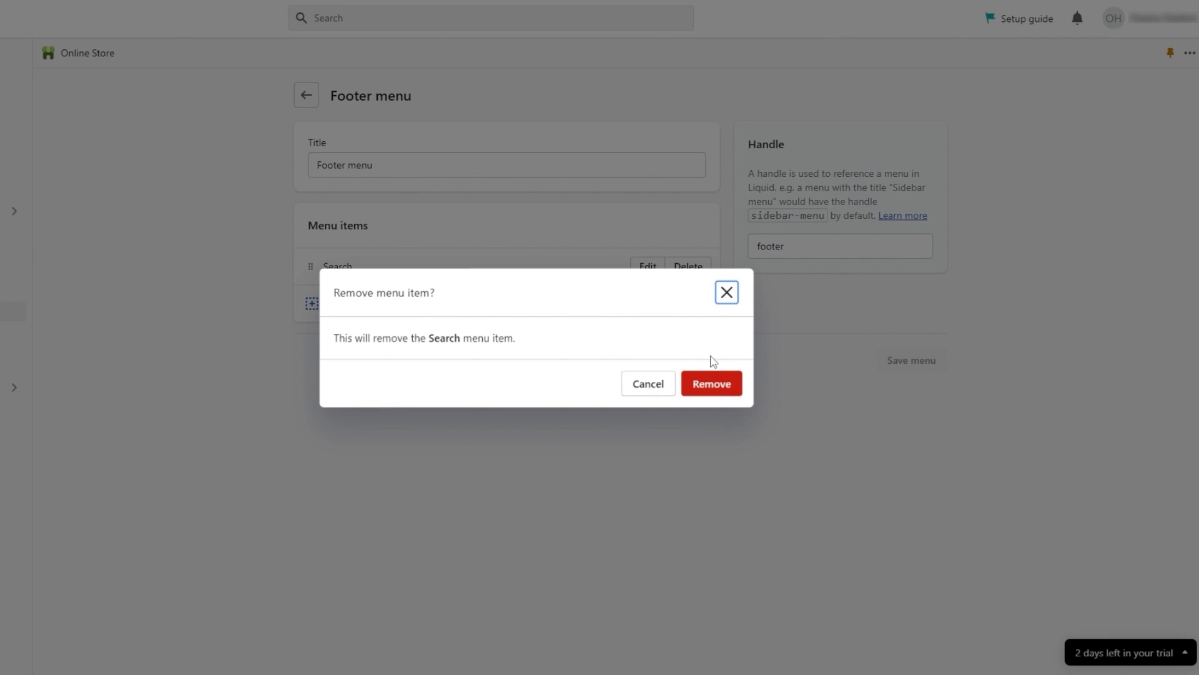
click(724, 391)
Add menu items linked to the Privacy Policy, Refund Policy, Shipping Policy and Terms of Service to the Footer menu and save it.
click(431, 334)
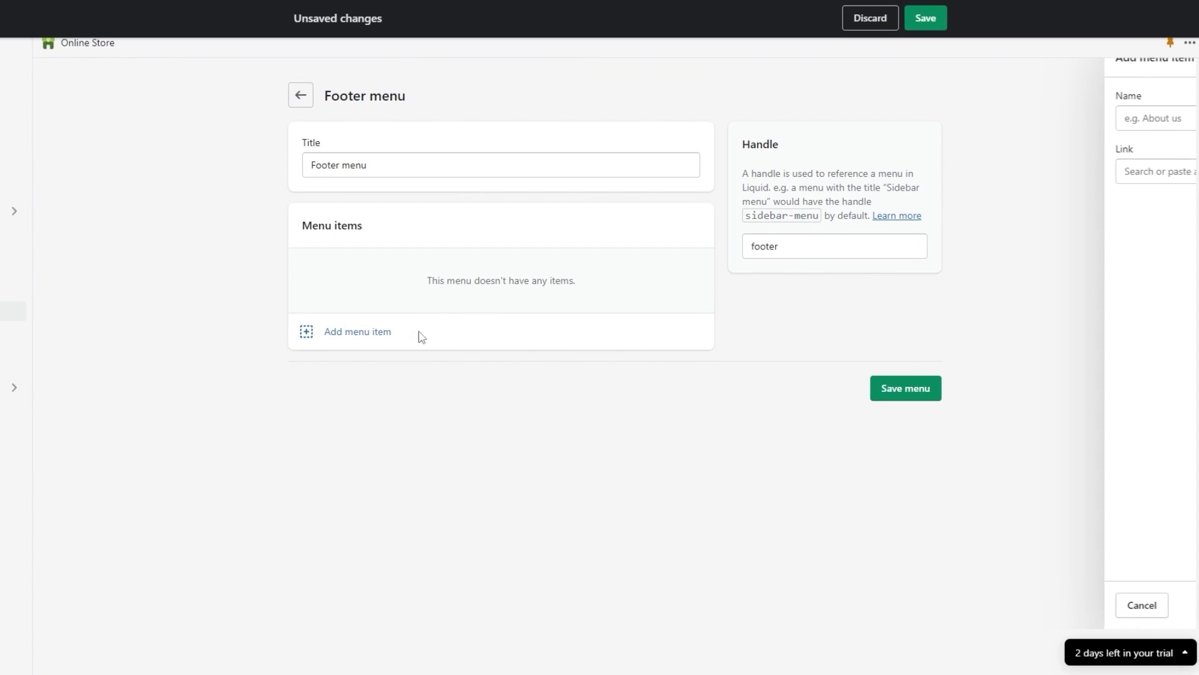
click(971, 178)
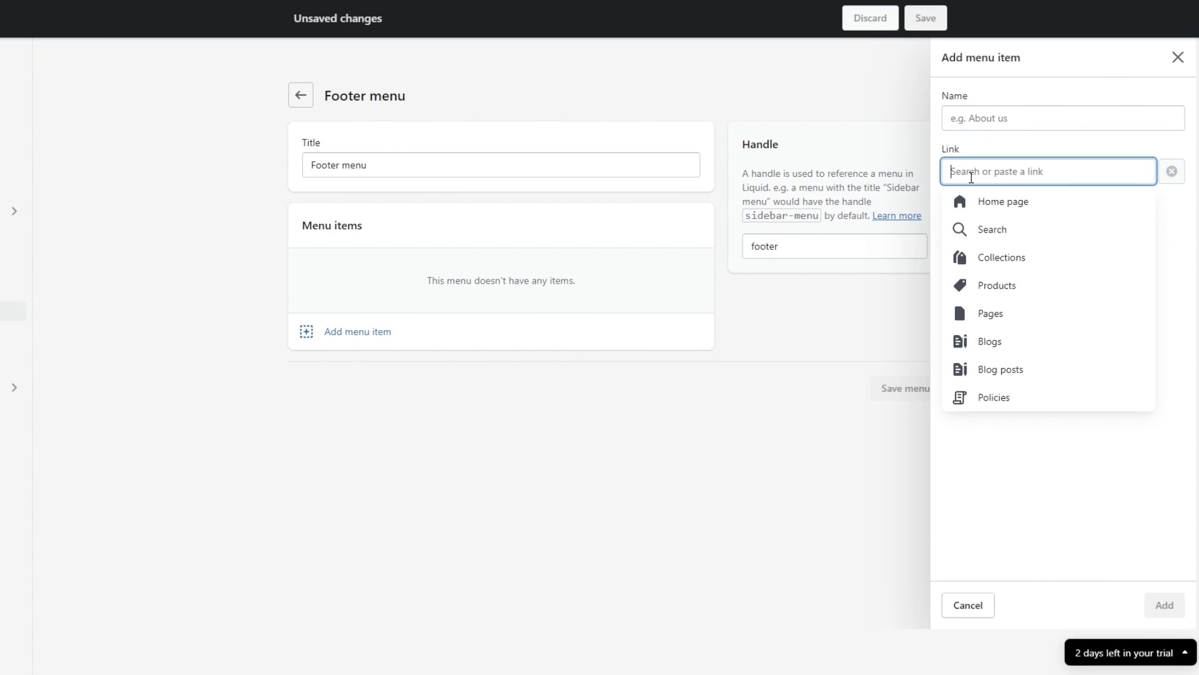
click(1010, 400)
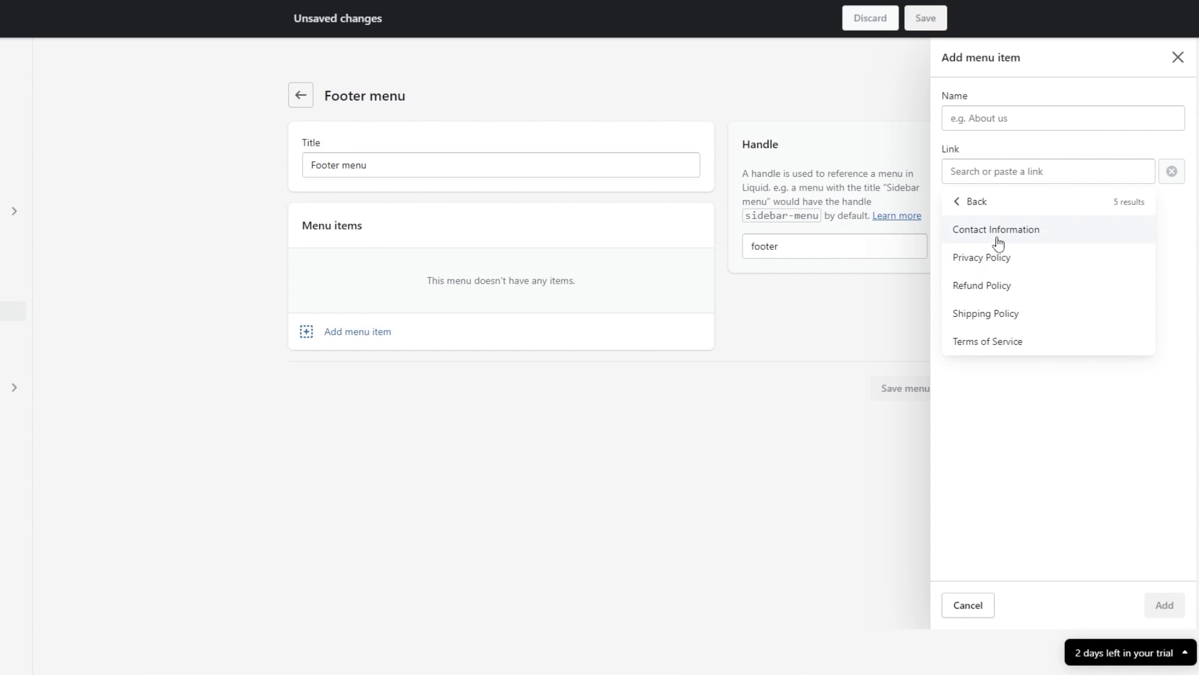
click(996, 275)
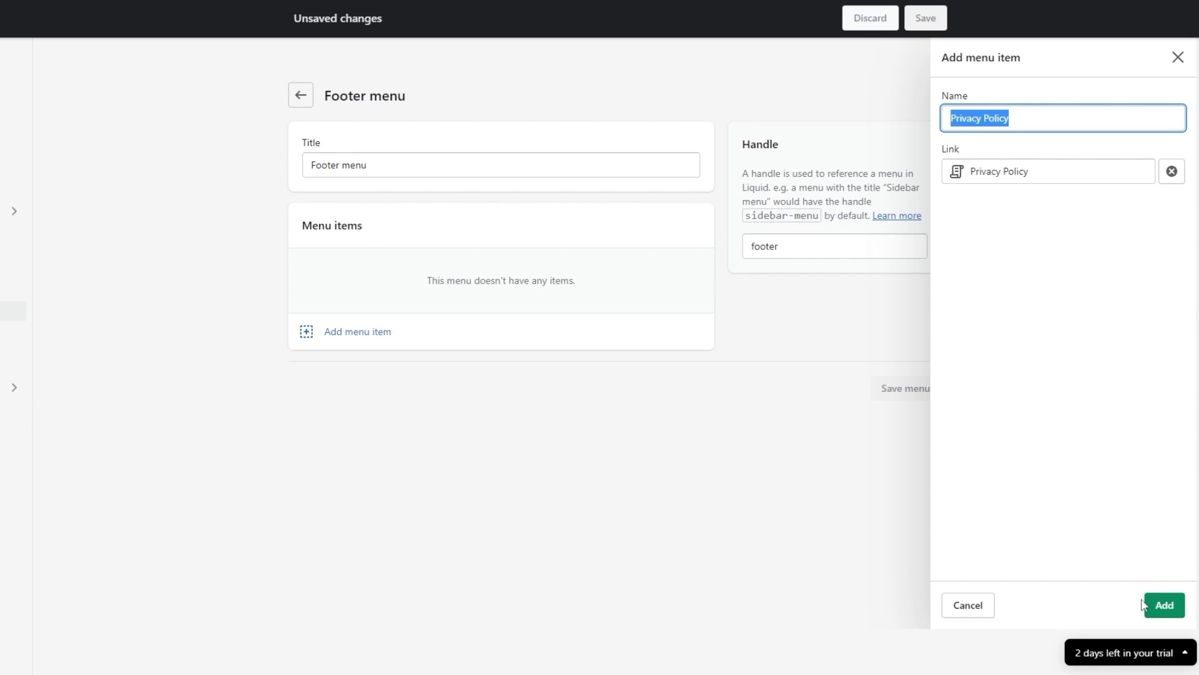
click(1145, 605)
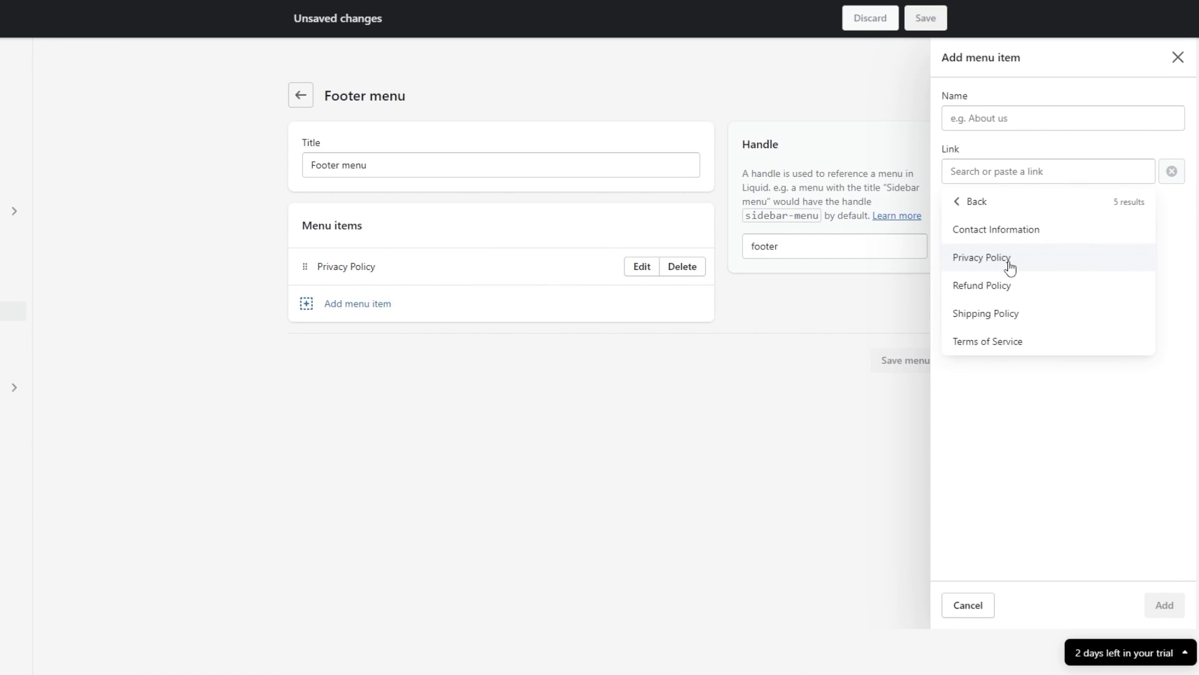
click(1007, 265)
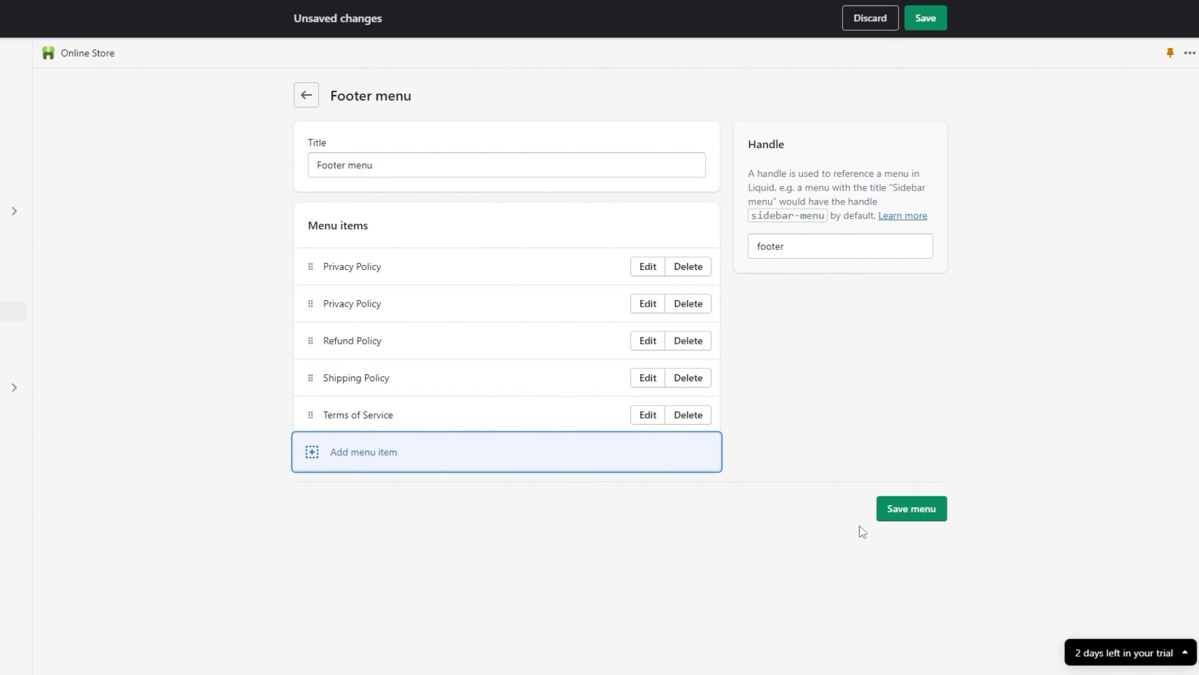
click(911, 516)
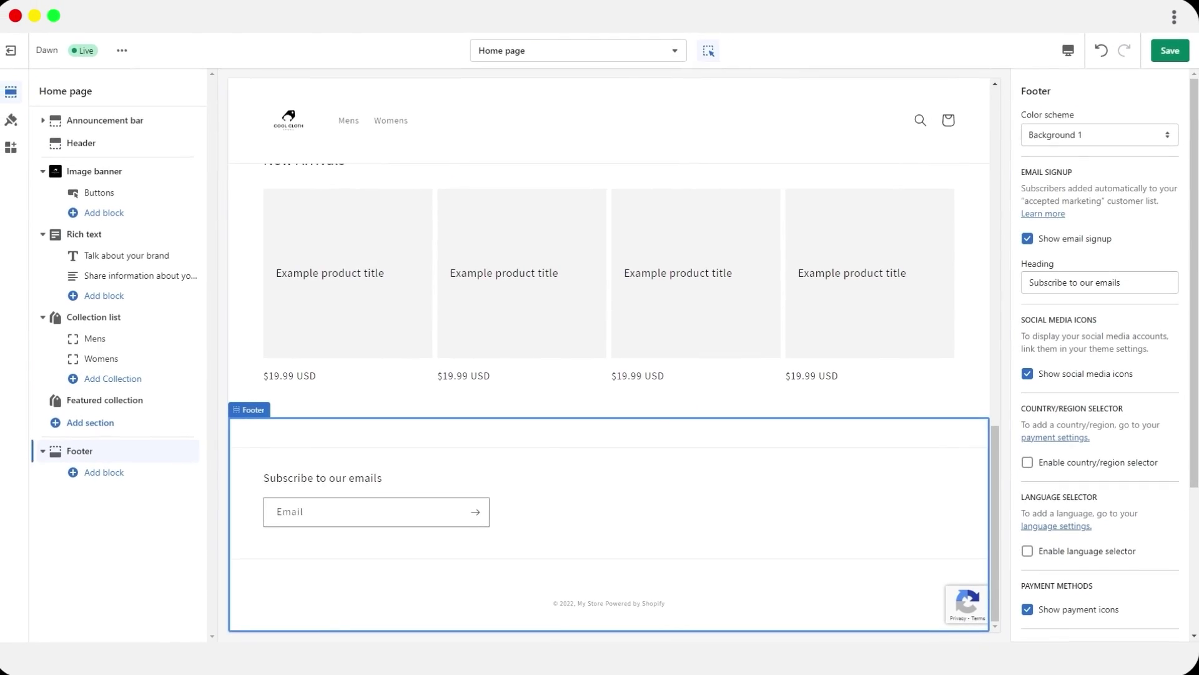
Save the theme and turn on the footer's social media icons.
click(1162, 59)
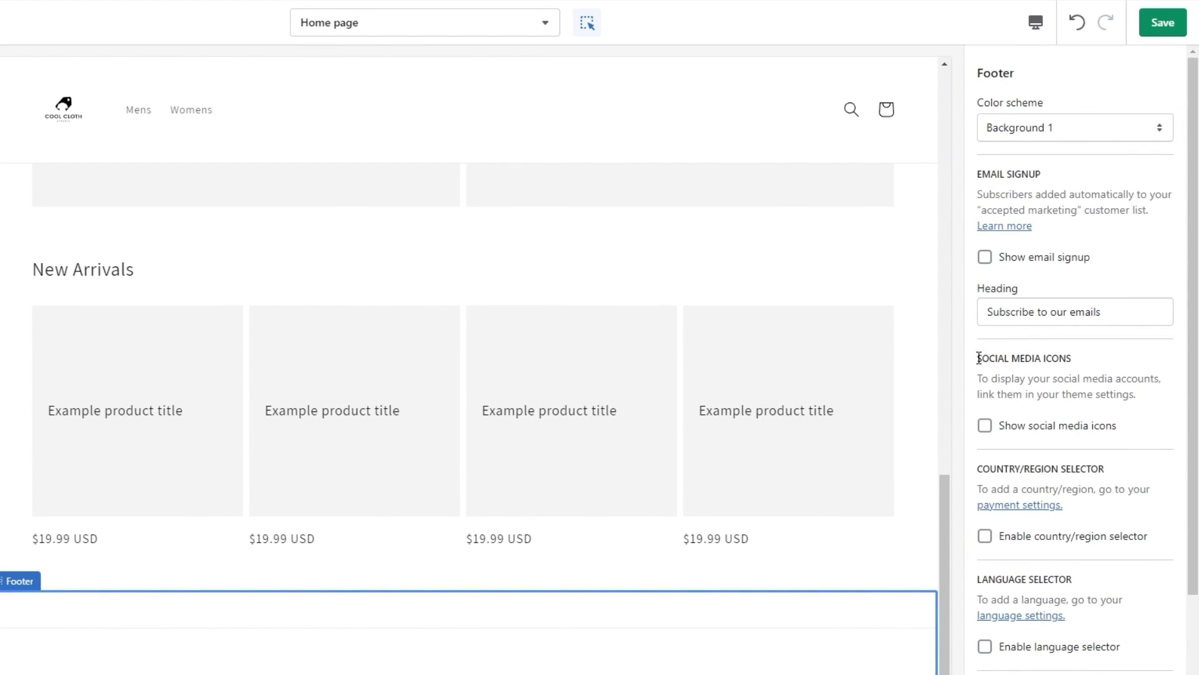
click(985, 429)
scroll(1031, 437, down, 5)
scroll(1064, 479, down, 10)
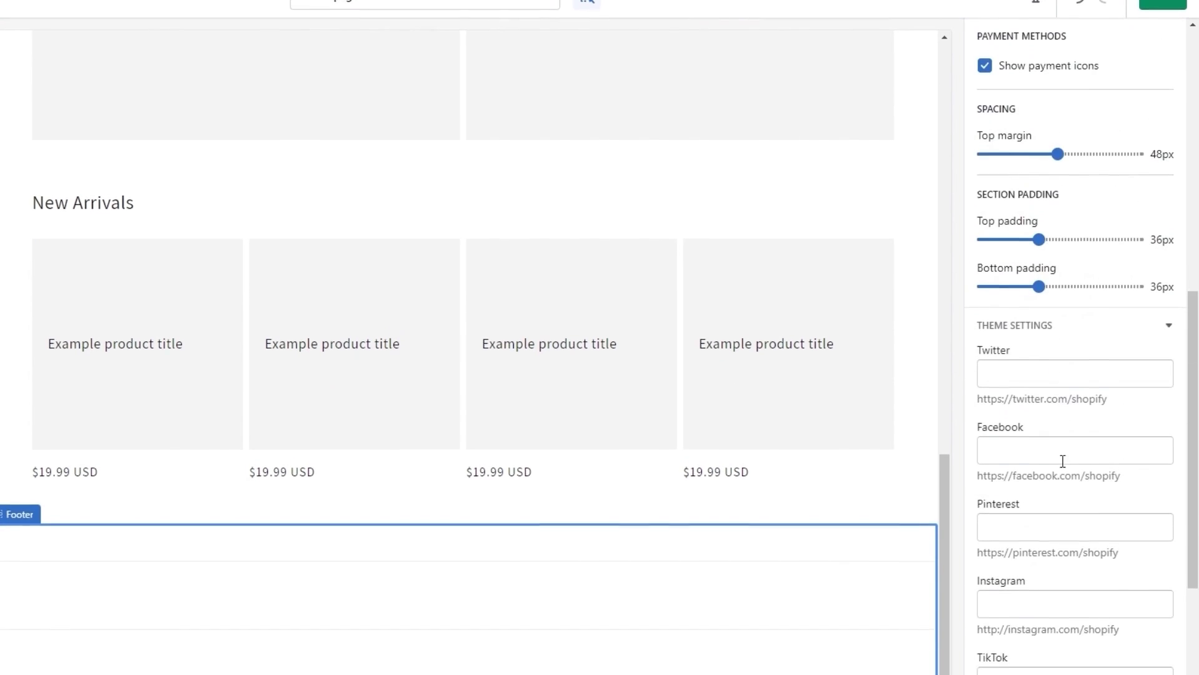
scroll(1058, 394, up, 3)
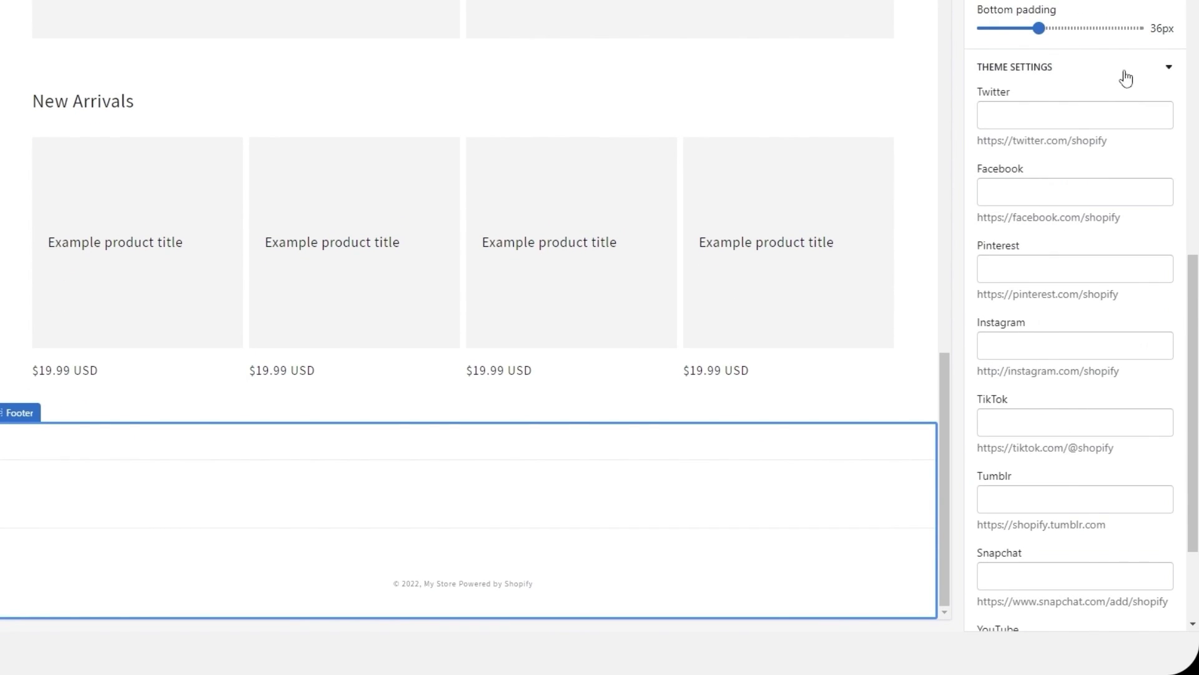
Examine the social account link fields in the footer's theme settings, from Twitter down to Vimeo.
click(1126, 78)
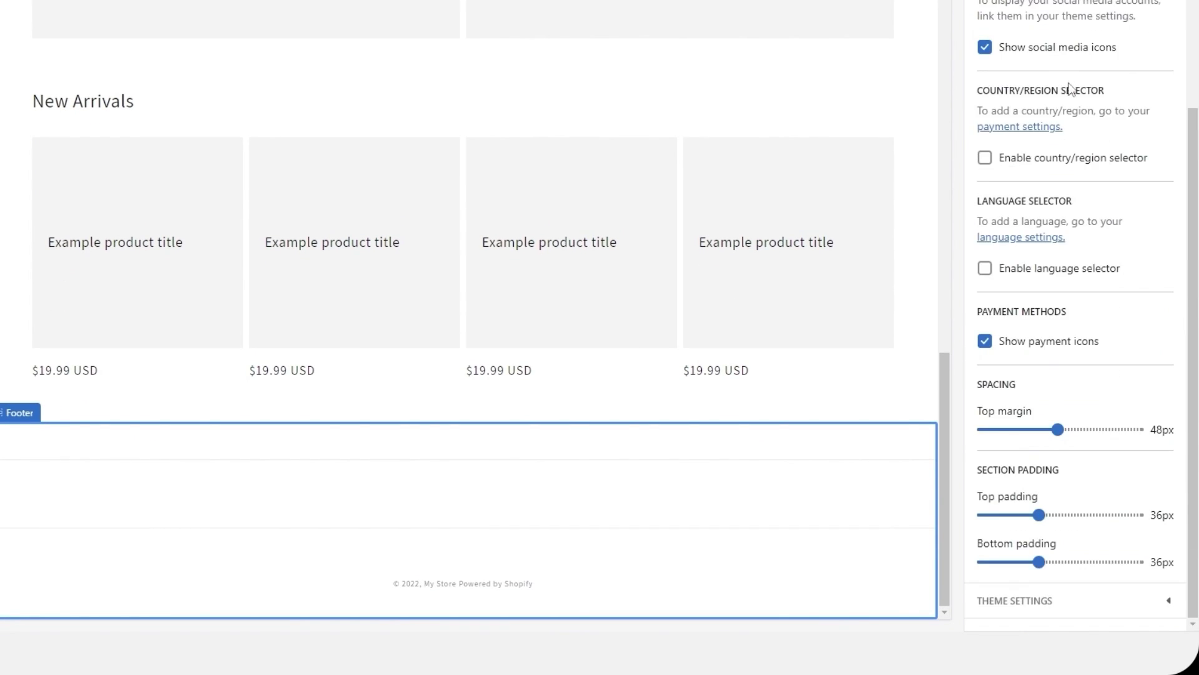
click(1030, 618)
scroll(1081, 554, down, 10)
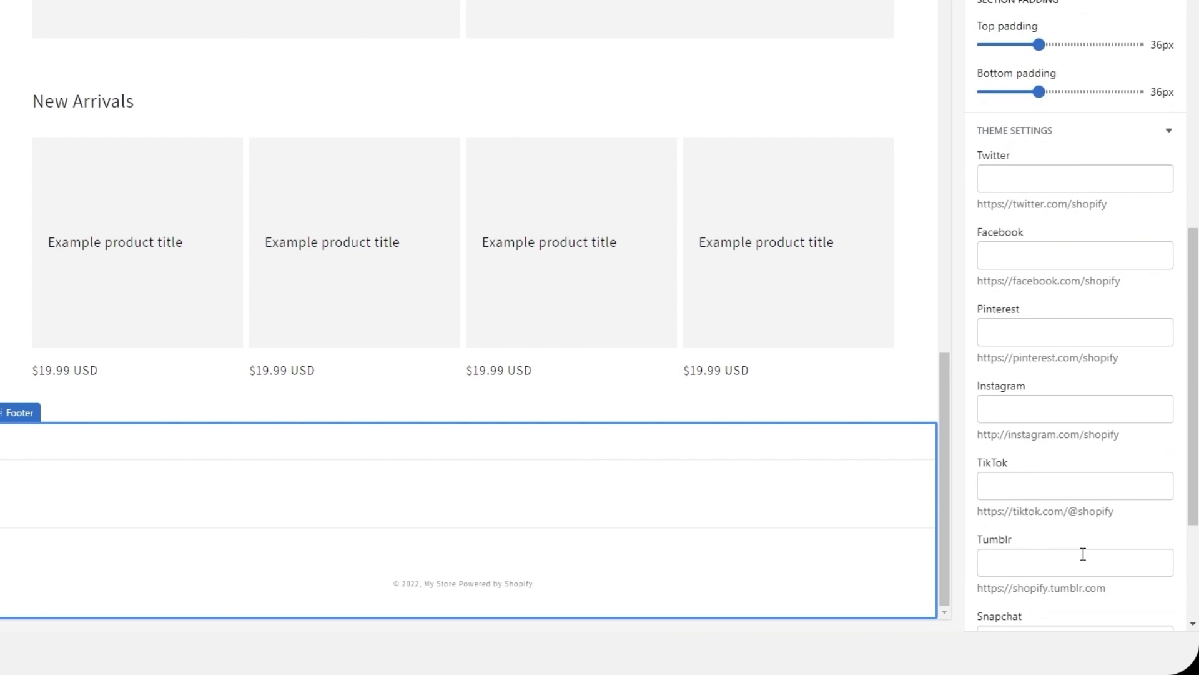
scroll(1027, 312, up, 2)
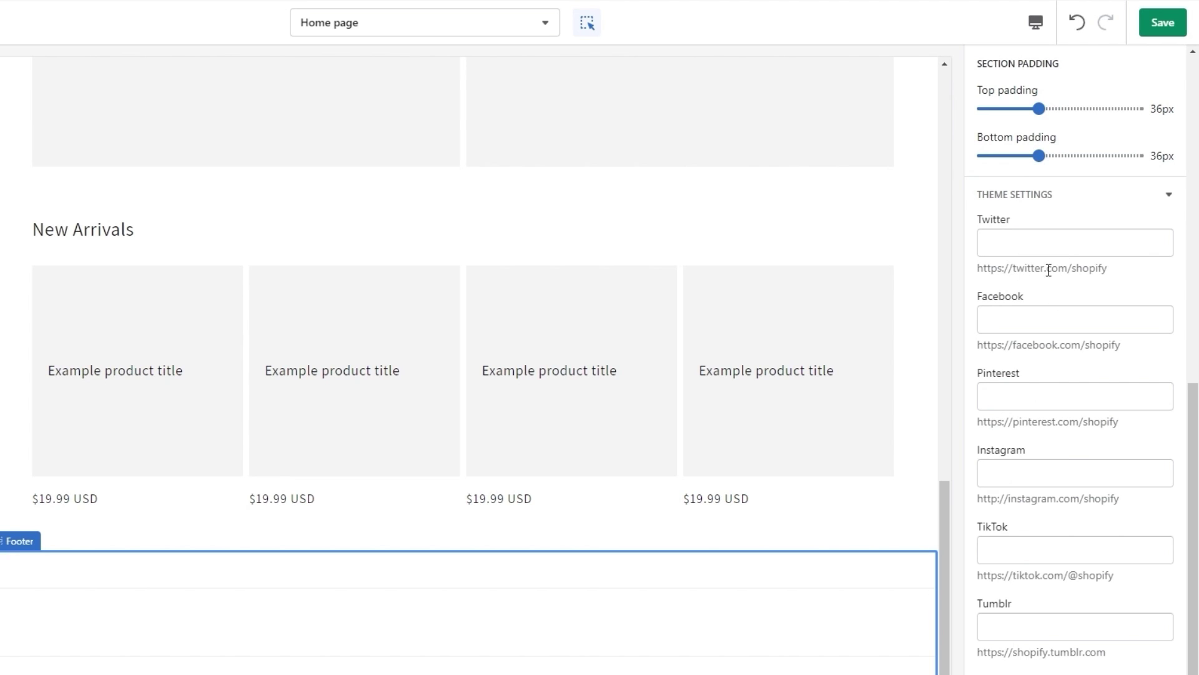
click(998, 245)
click(1001, 317)
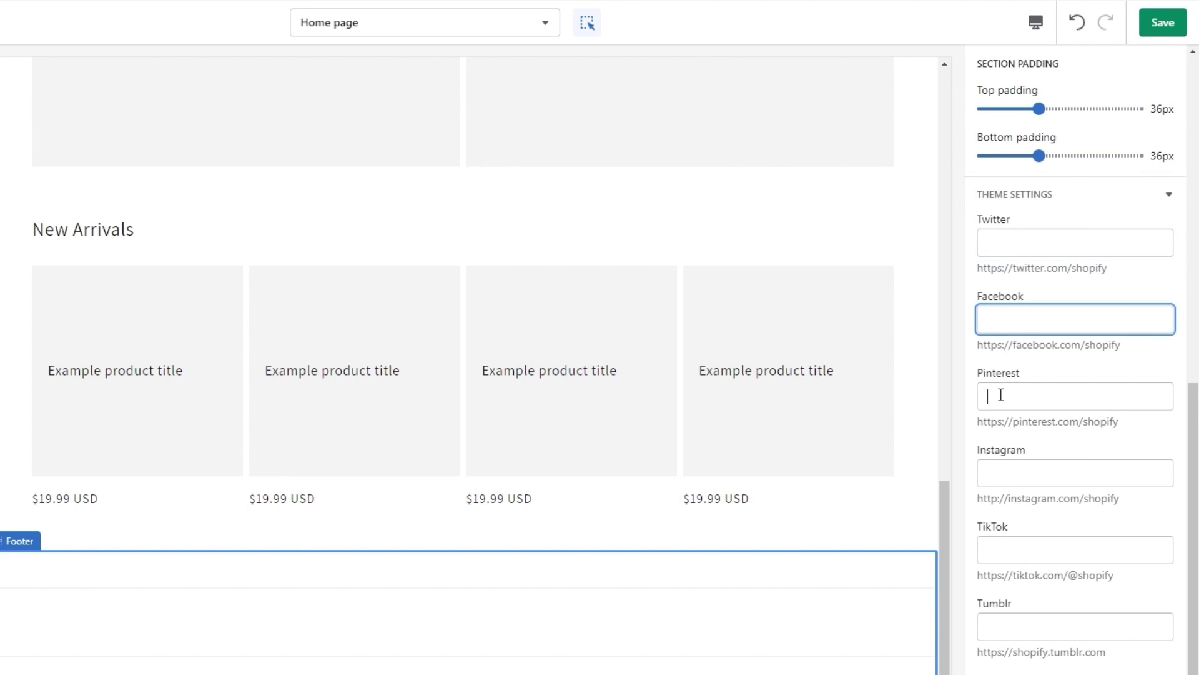
click(1002, 394)
click(1016, 474)
click(1014, 553)
click(1005, 646)
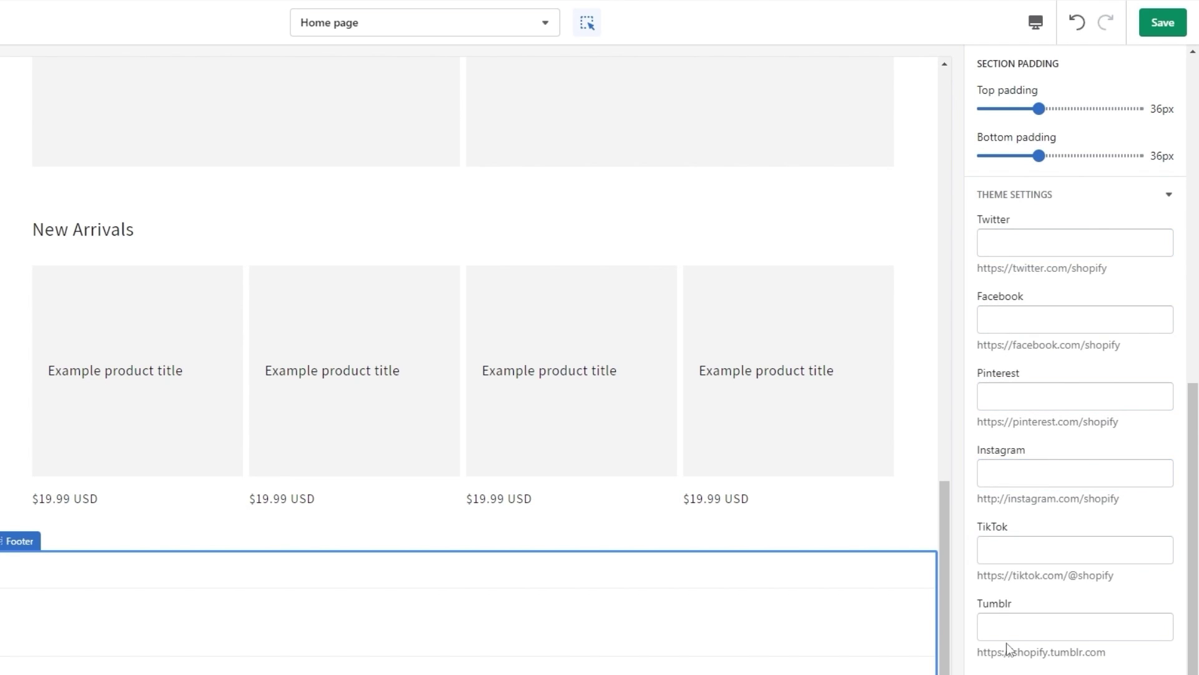
scroll(1017, 669, down, 1)
scroll(1019, 670, down, 2)
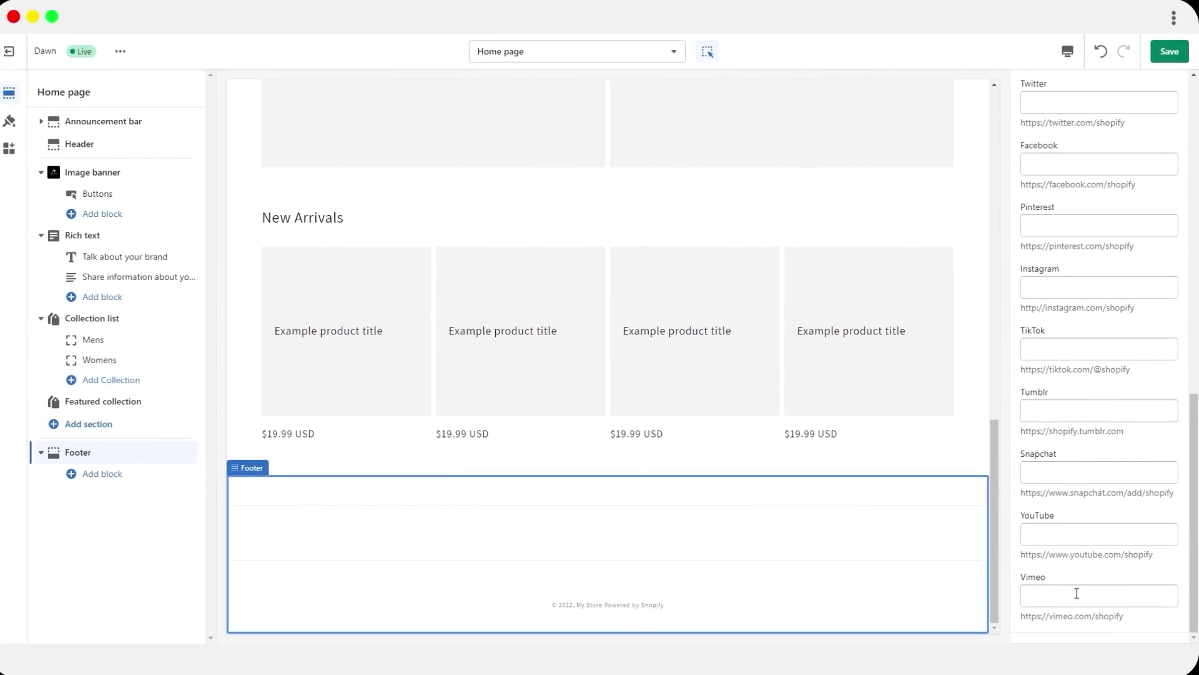
scroll(1048, 674, up, 3)
scroll(1079, 524, up, 2)
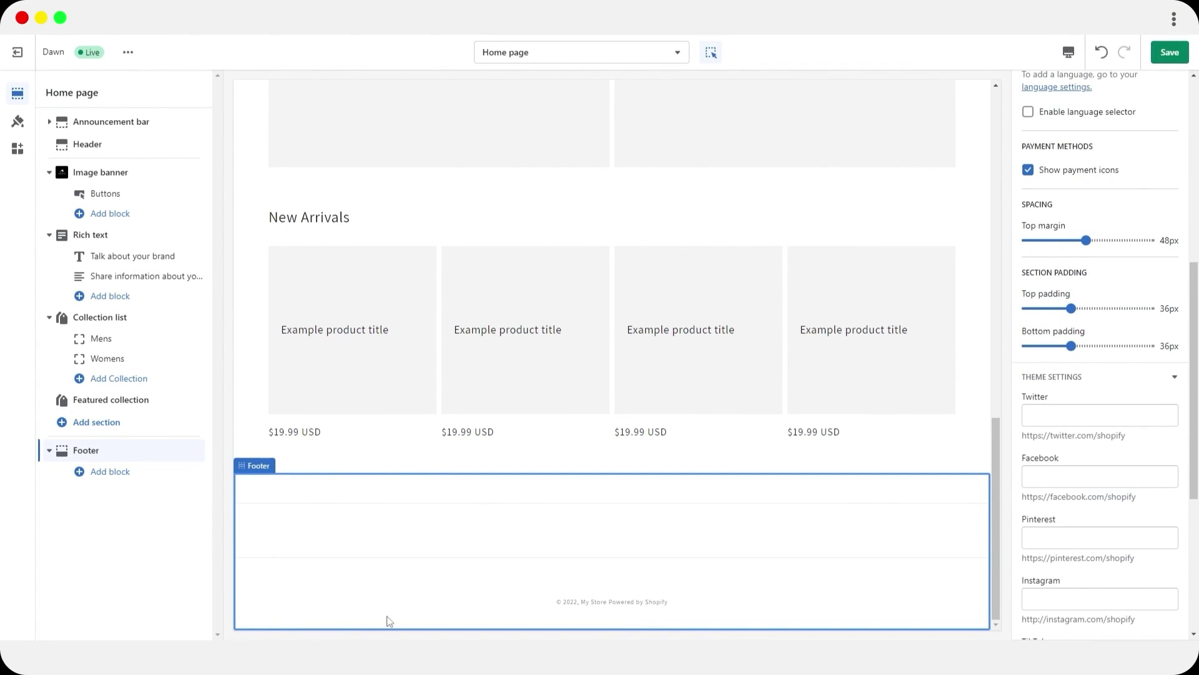
Paste the store's Twitter profile link into the Twitter field of the theme settings and save the theme.
click(1061, 414)
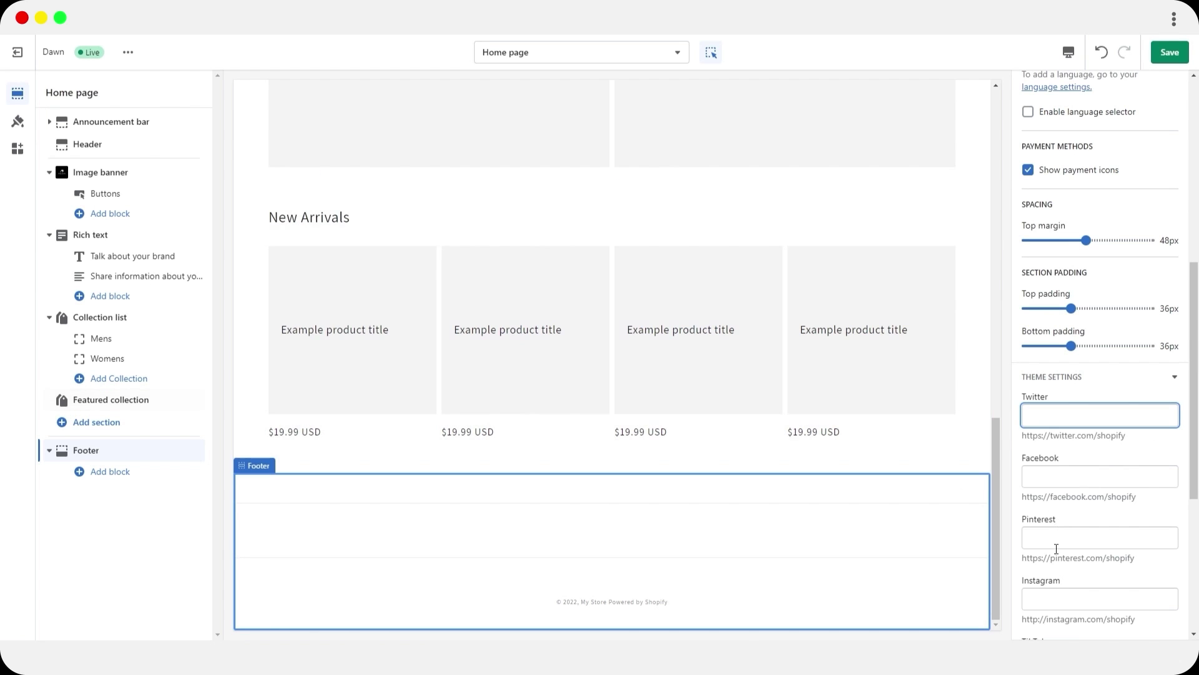
right_click(1070, 413)
click(1046, 269)
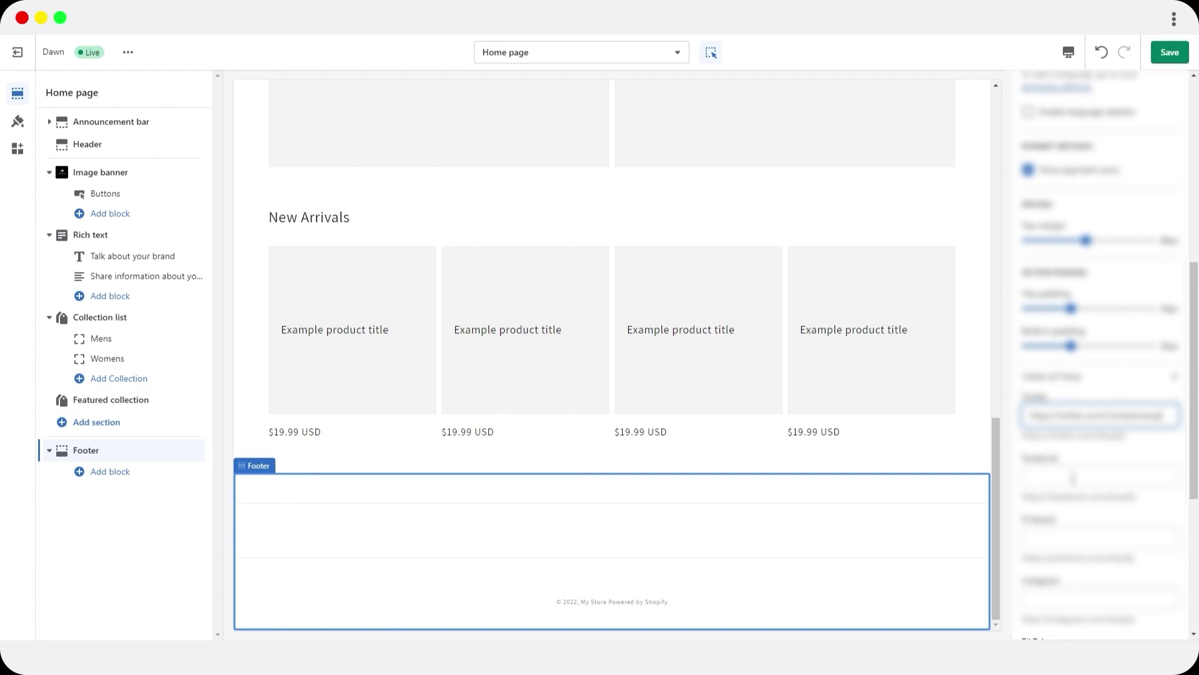
scroll(1073, 500, down, 5)
scroll(1114, 517, up, 5)
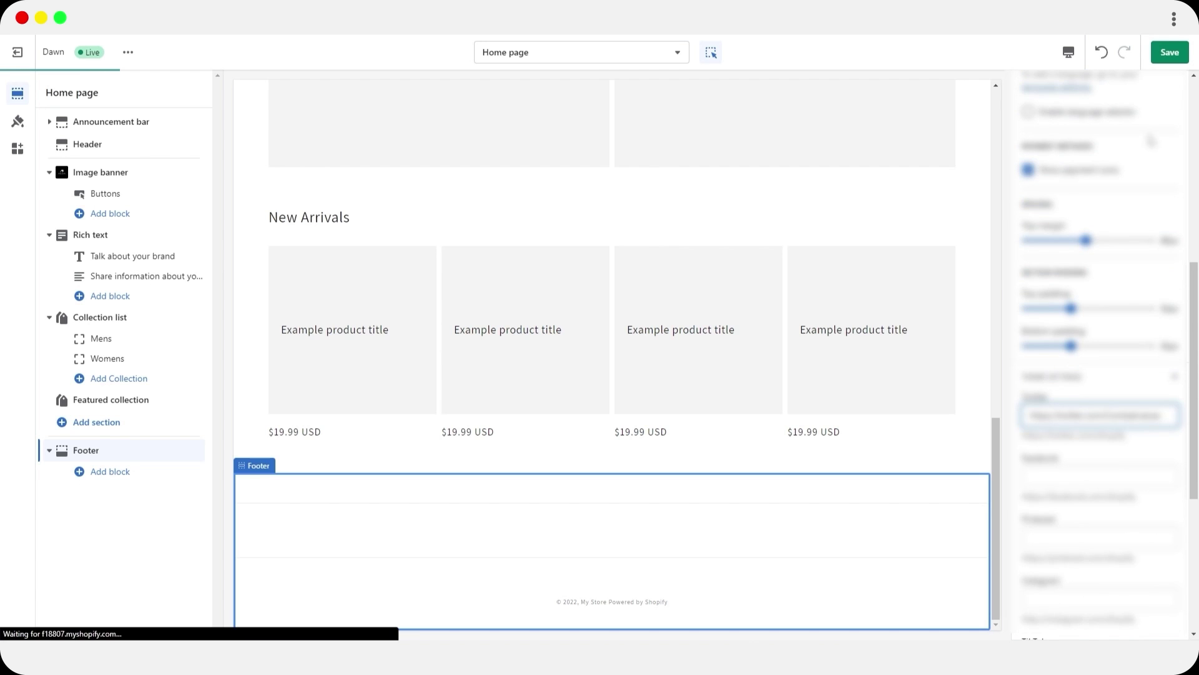
click(1167, 52)
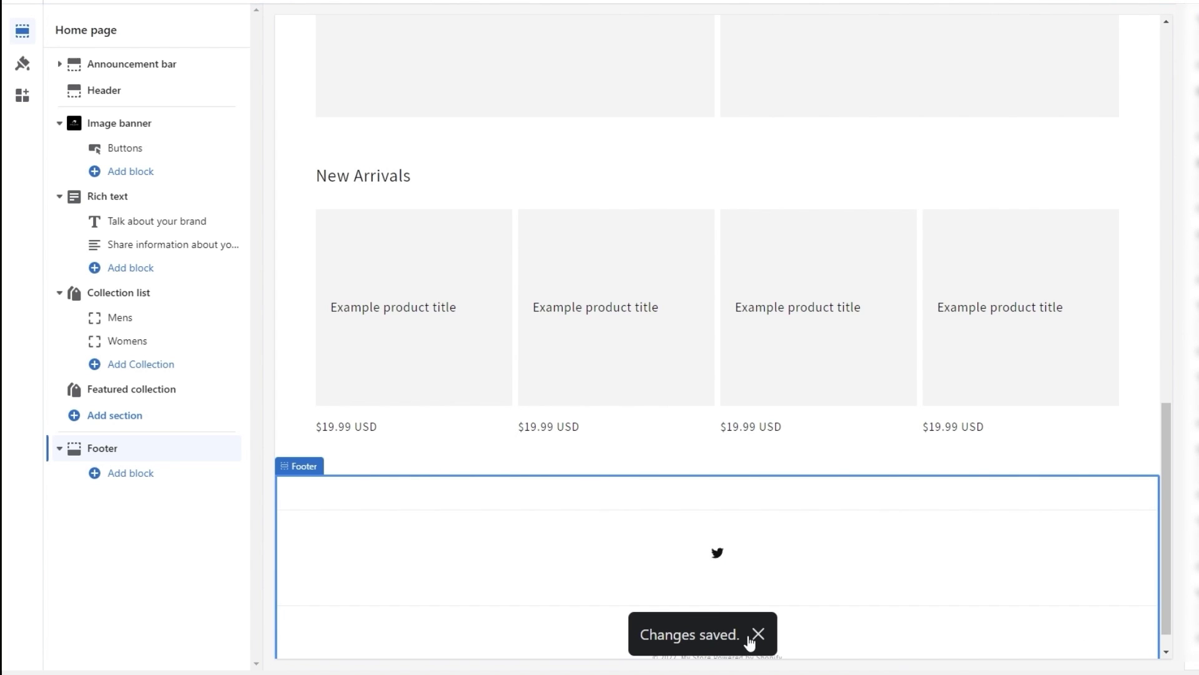
Leave the theme editor and open a storefront preview of the Dawn theme.
scroll(888, 589, up, 15)
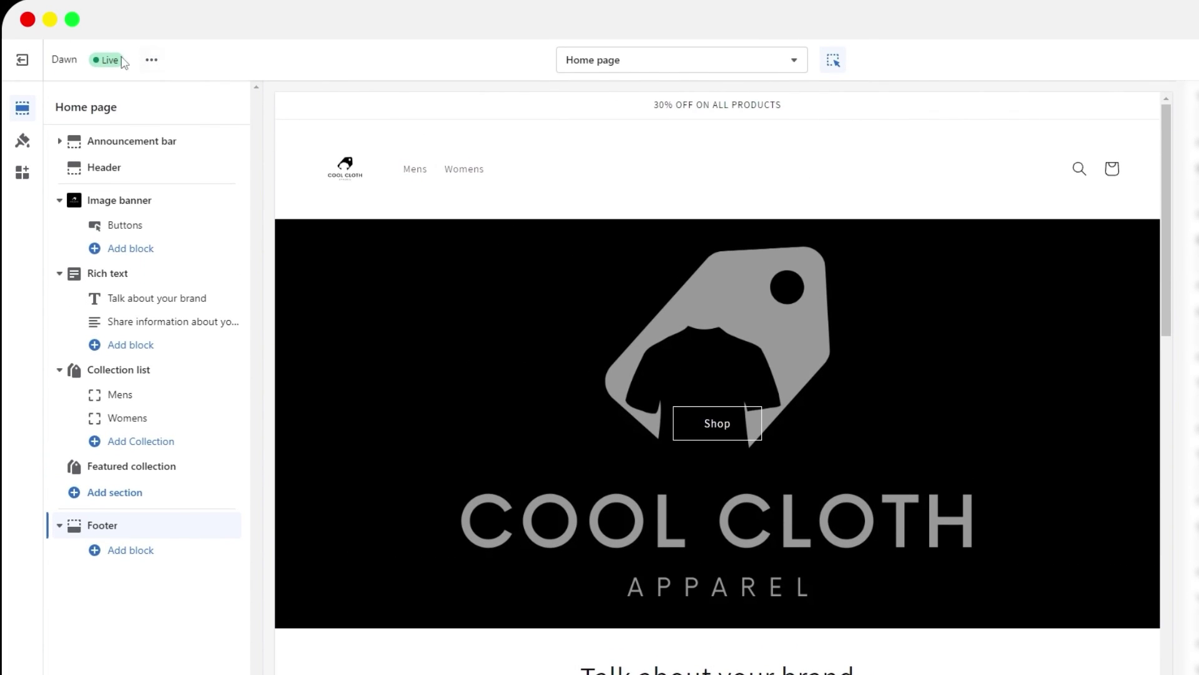
click(150, 60)
click(150, 60)
click(23, 60)
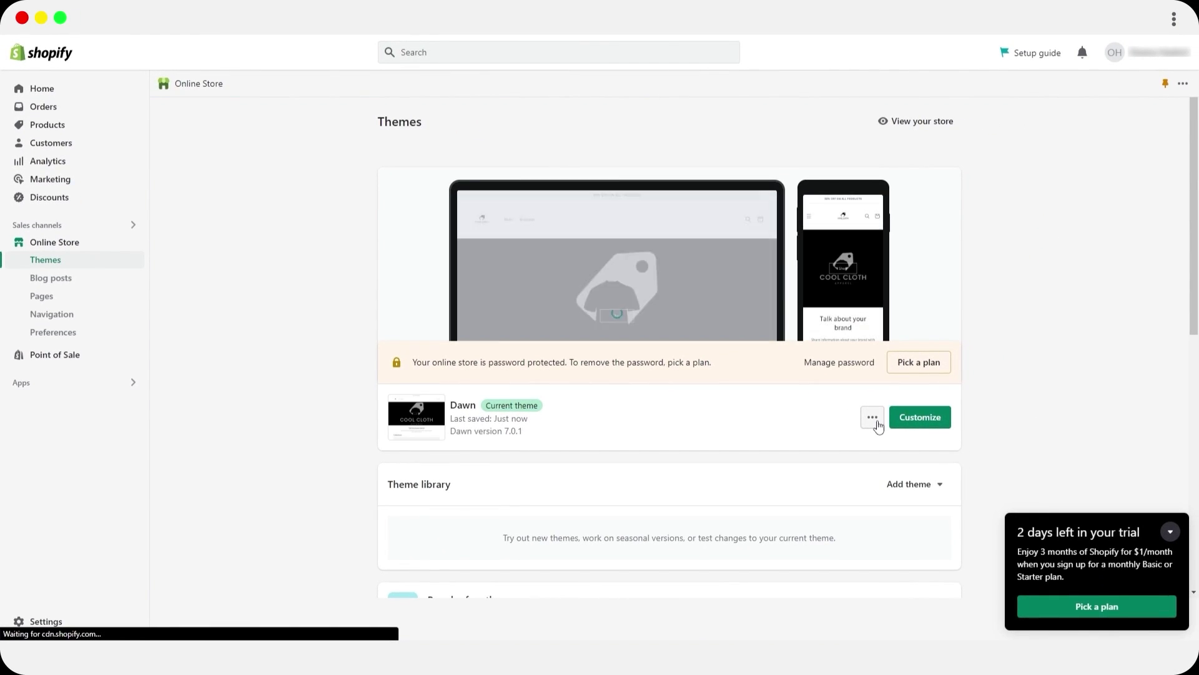
click(872, 418)
click(832, 249)
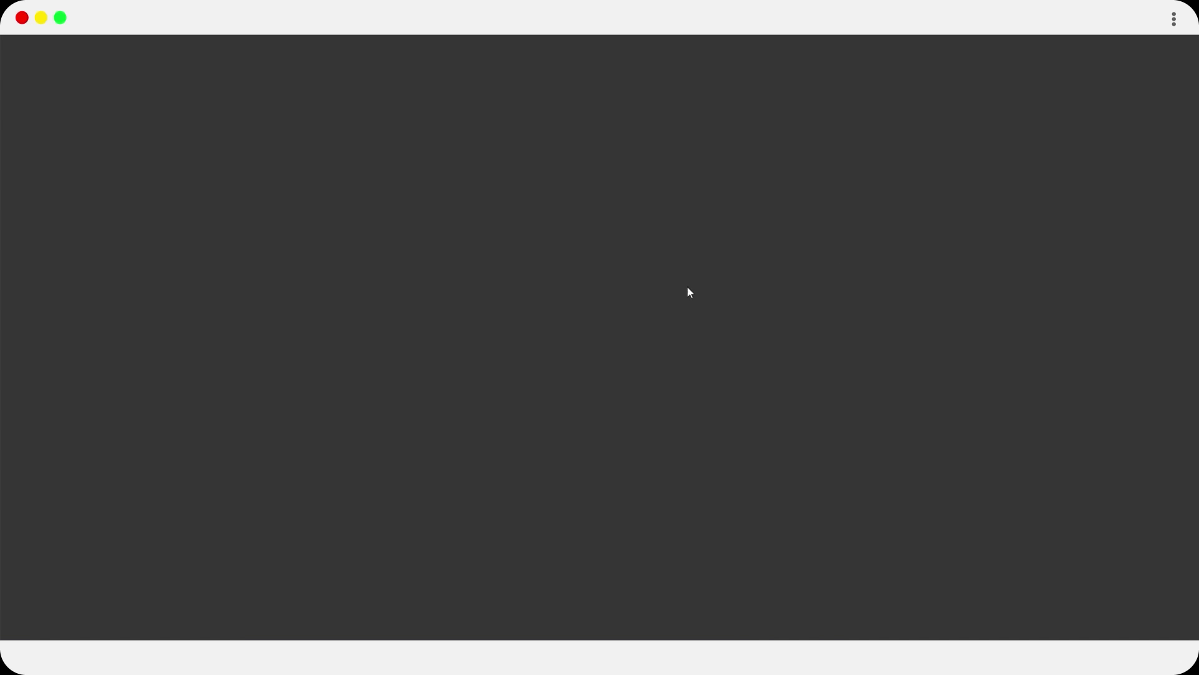
Look through the previewed home page from the banner to the footer and close the preview.
scroll(468, 294, down, 2)
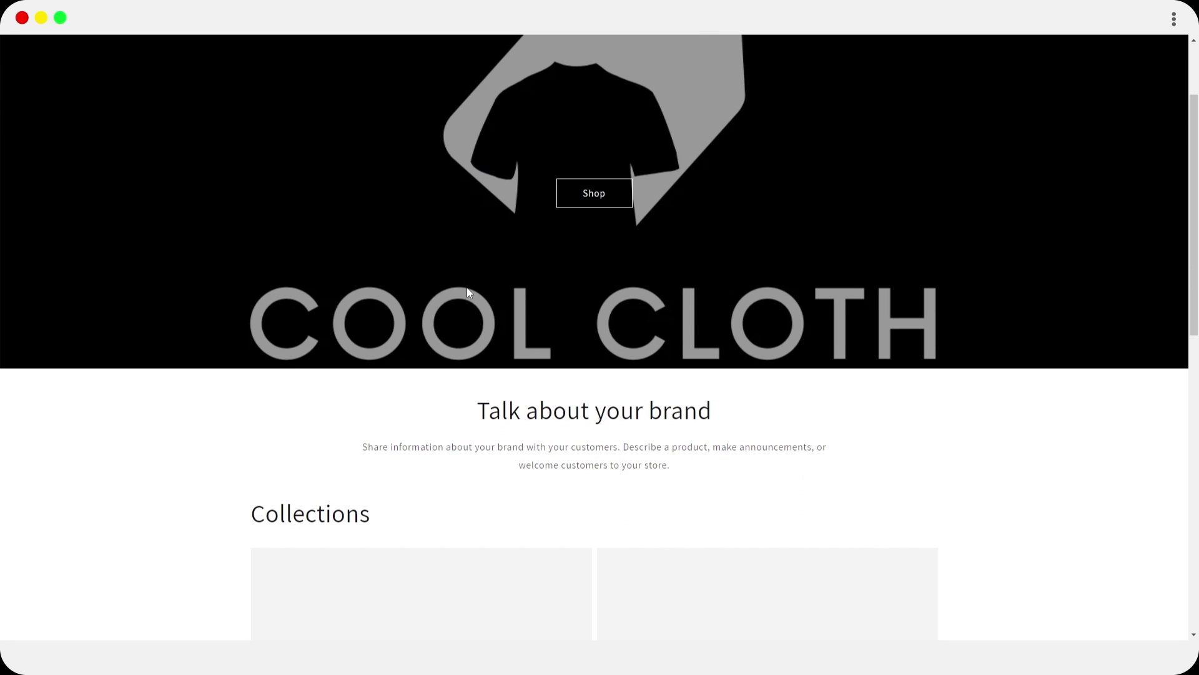
scroll(469, 295, up, 2)
scroll(372, 178, down, 12)
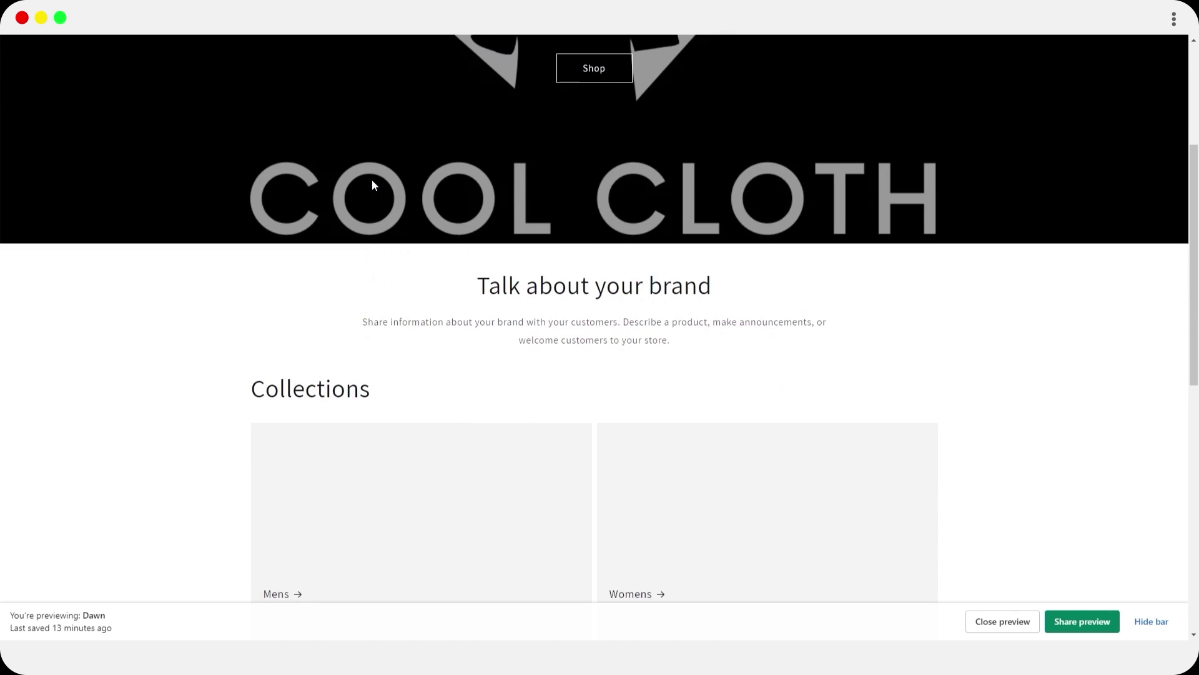
scroll(479, 388, up, 6)
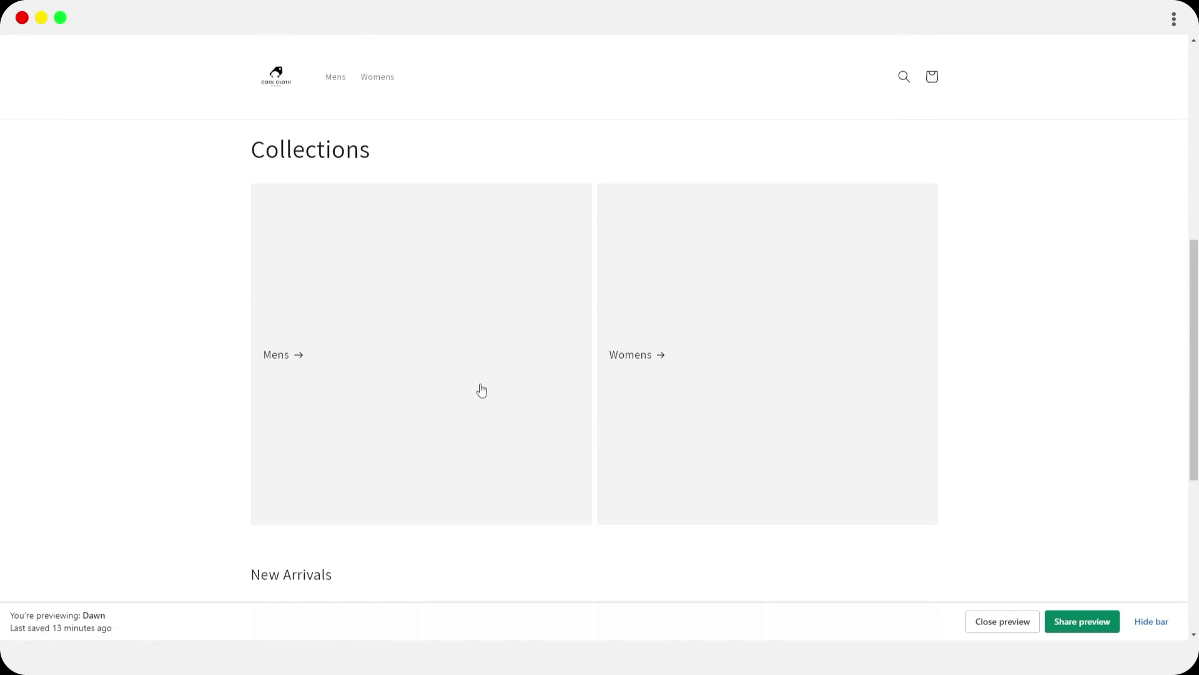
scroll(318, 455, down, 5)
scroll(369, 410, up, 3)
scroll(388, 521, down, 4)
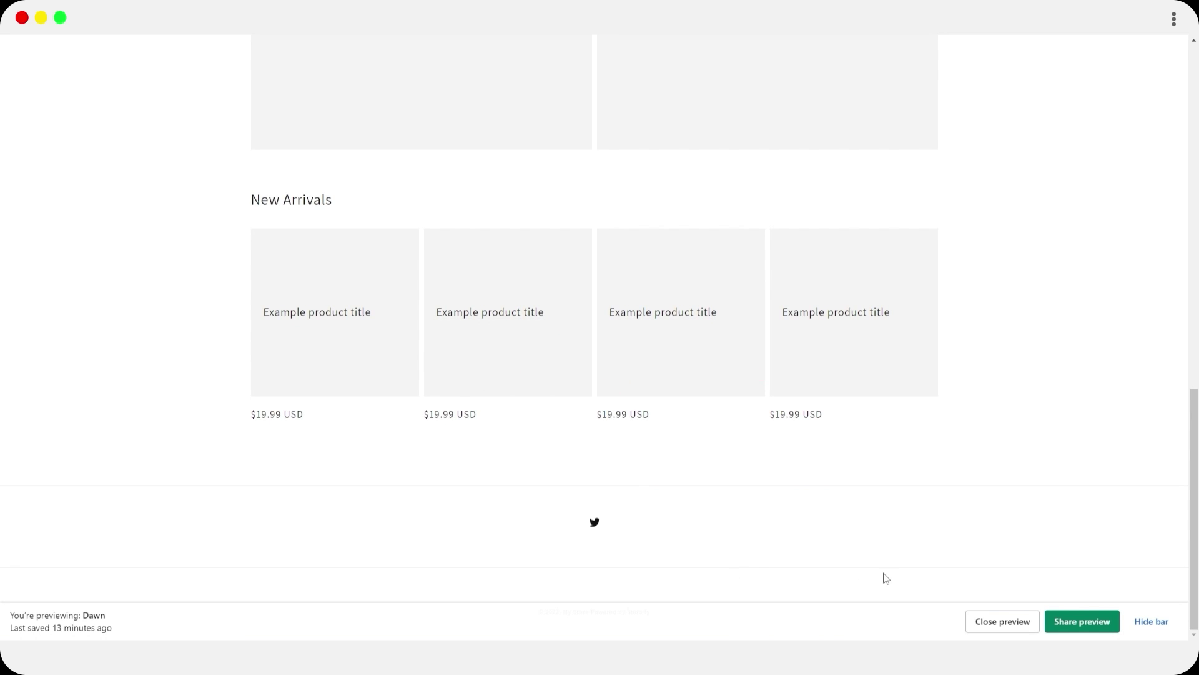
click(1002, 621)
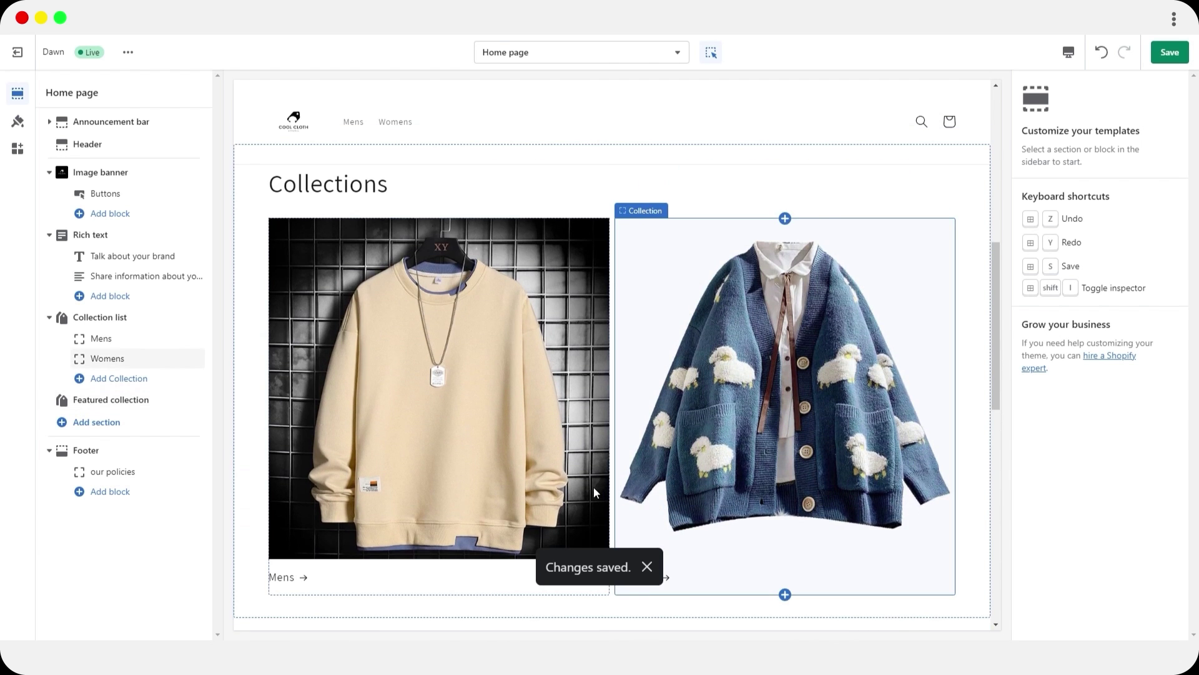
Review the home page in the theme editor from the collections down to the footer's policies menu and back up.
scroll(575, 487, down, 5)
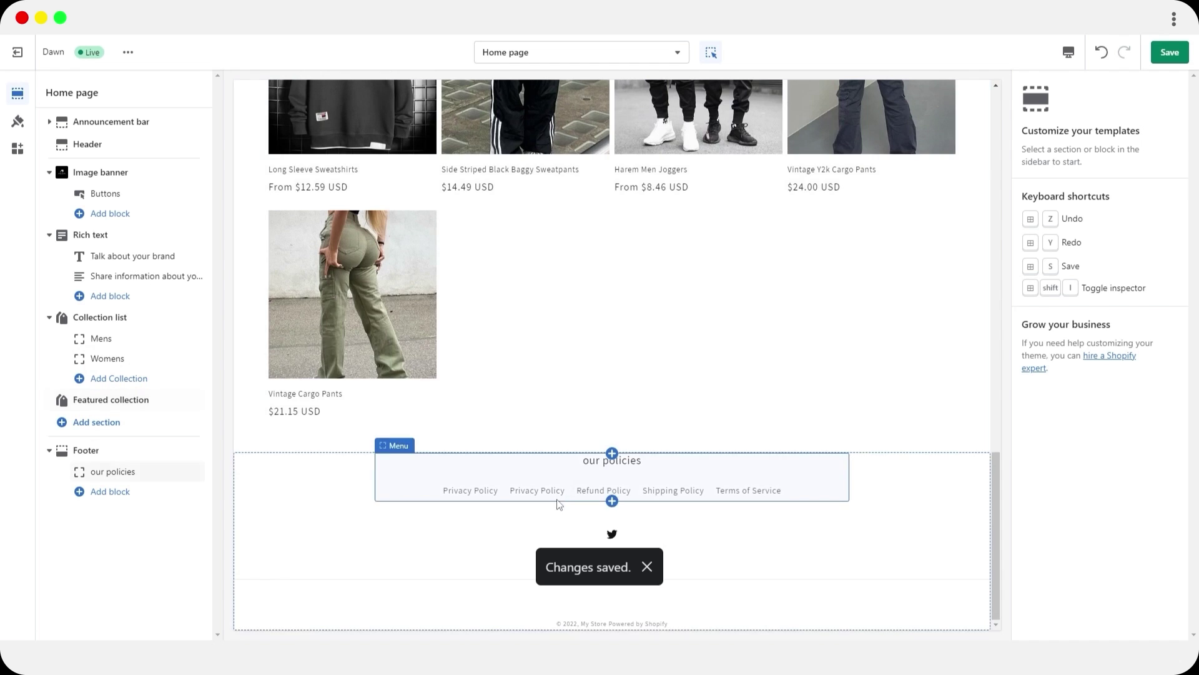
scroll(558, 503, up, 4)
scroll(559, 503, up, 10)
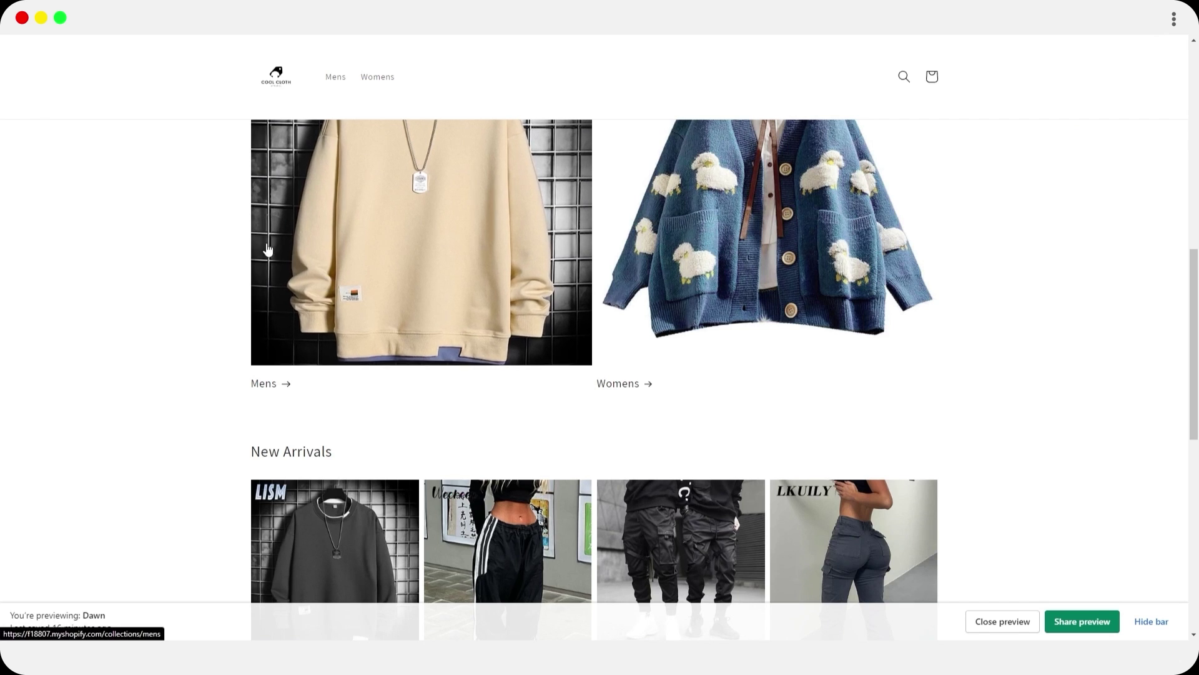
Examine the storefront preview's collections, New Arrivals products, footer and top banner.
scroll(212, 228, up, 2)
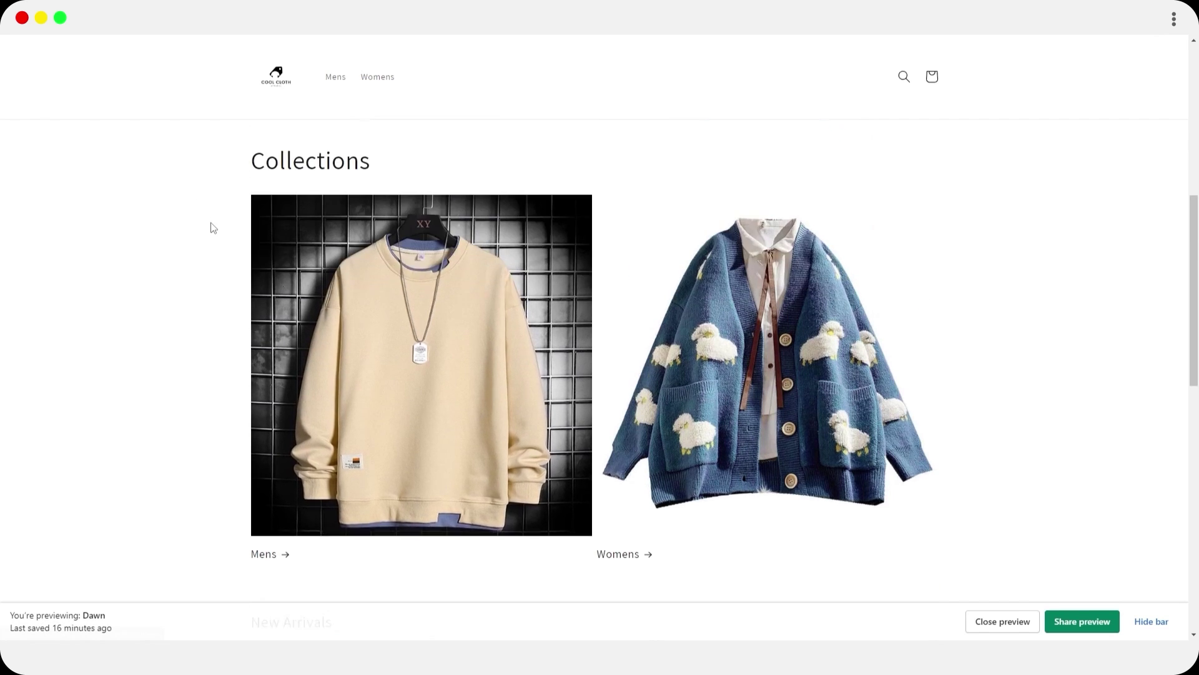
scroll(210, 250, down, 12)
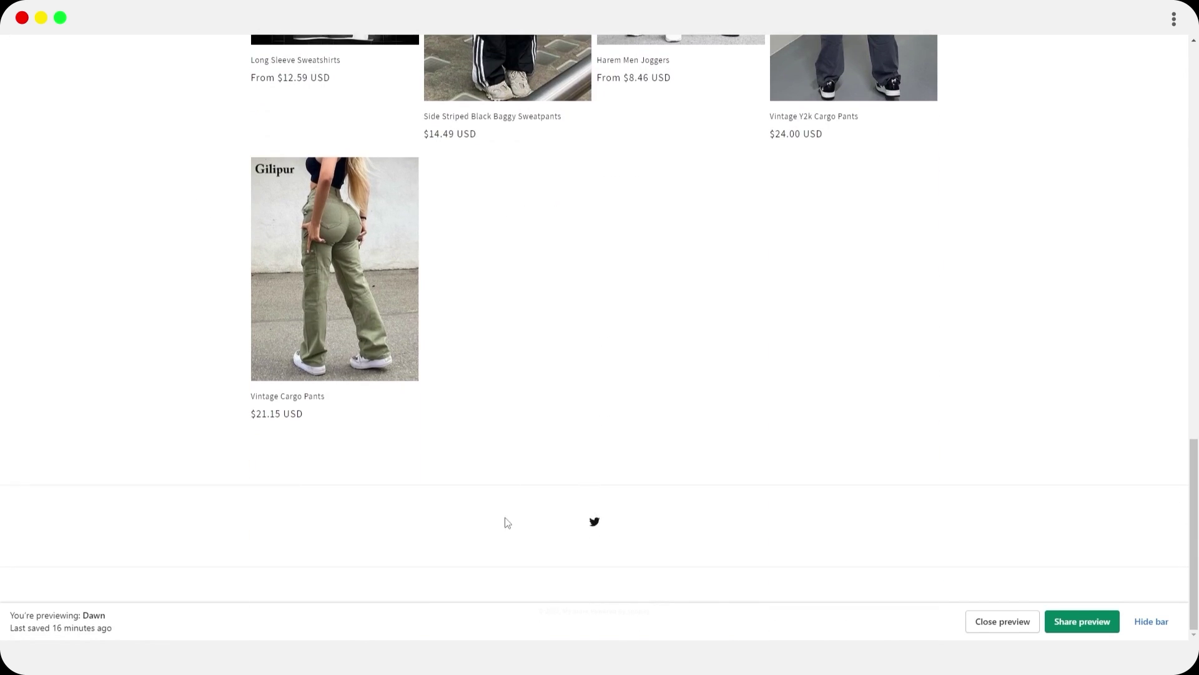
scroll(69, 70, up, 5)
scroll(417, 397, down, 5)
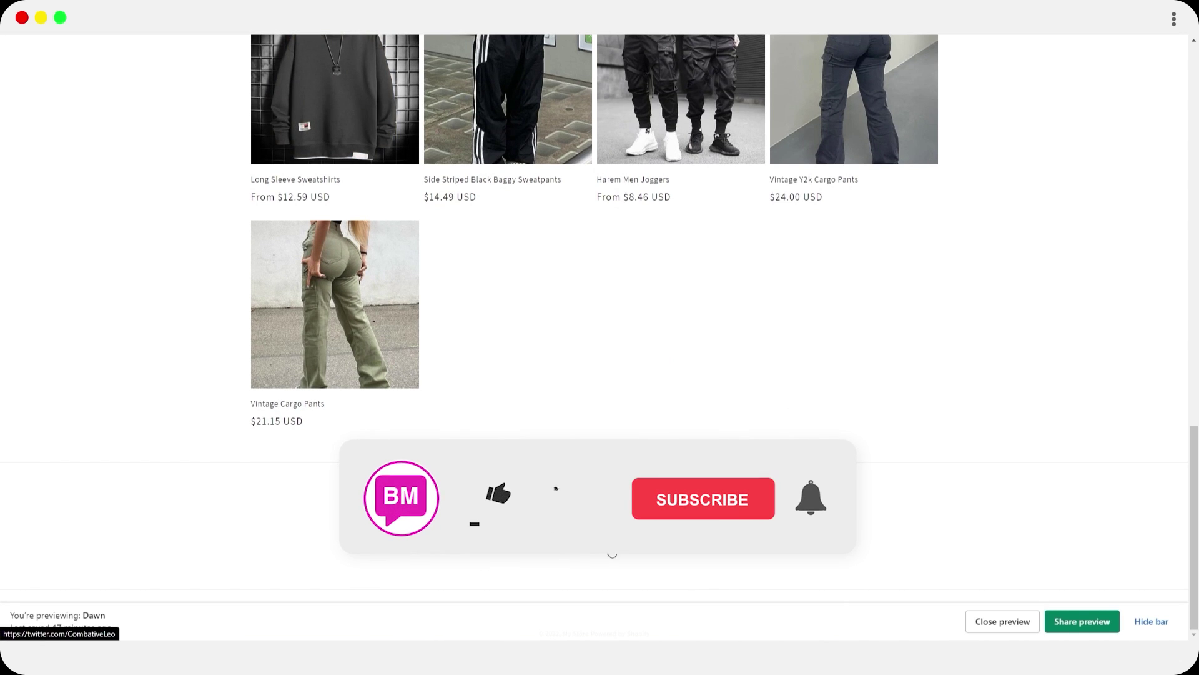
scroll(660, 394, up, 10)
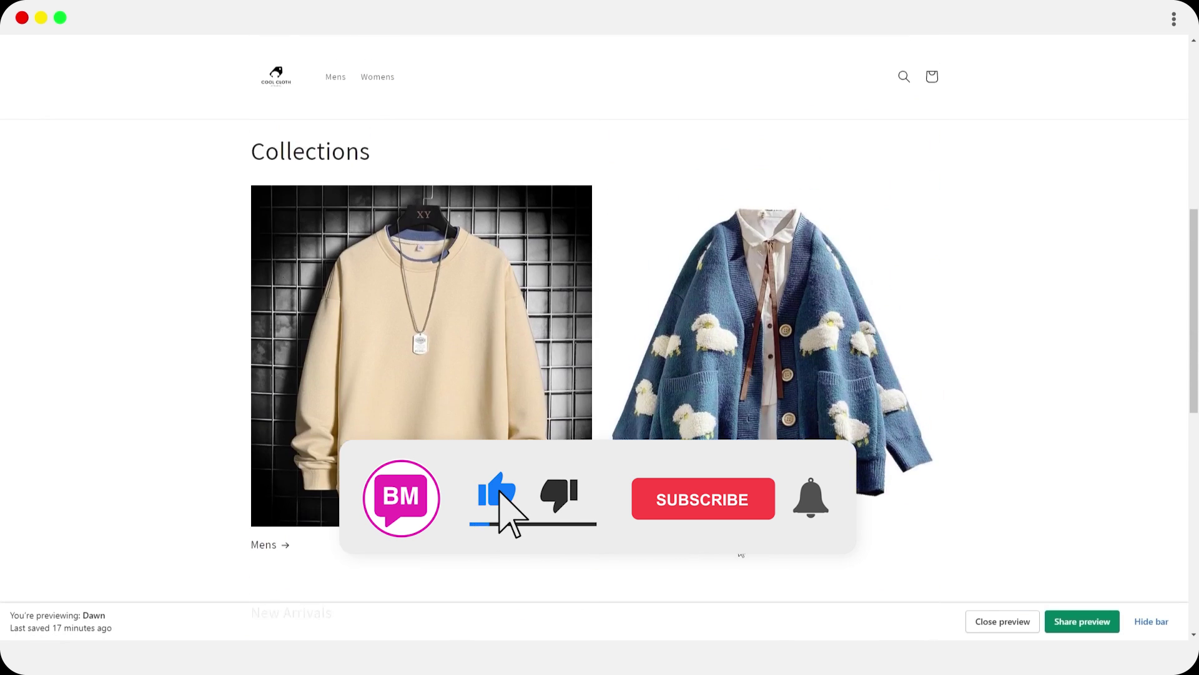
scroll(660, 394, up, 3)
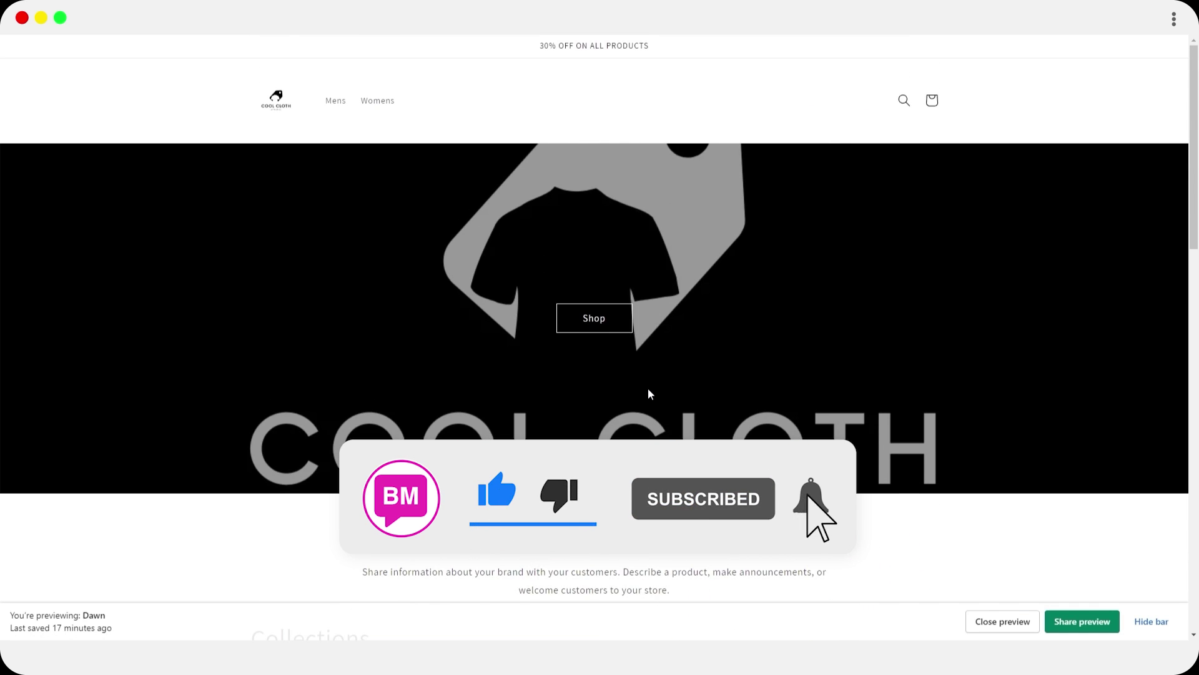
scroll(298, 373, down, 2)
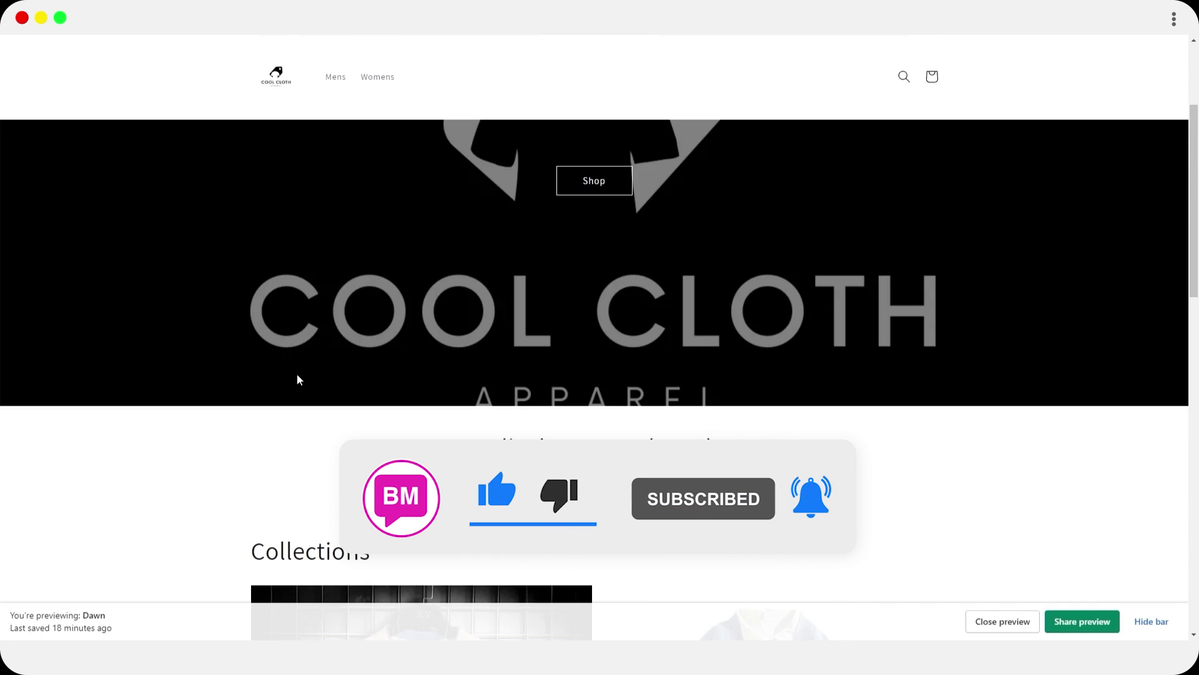